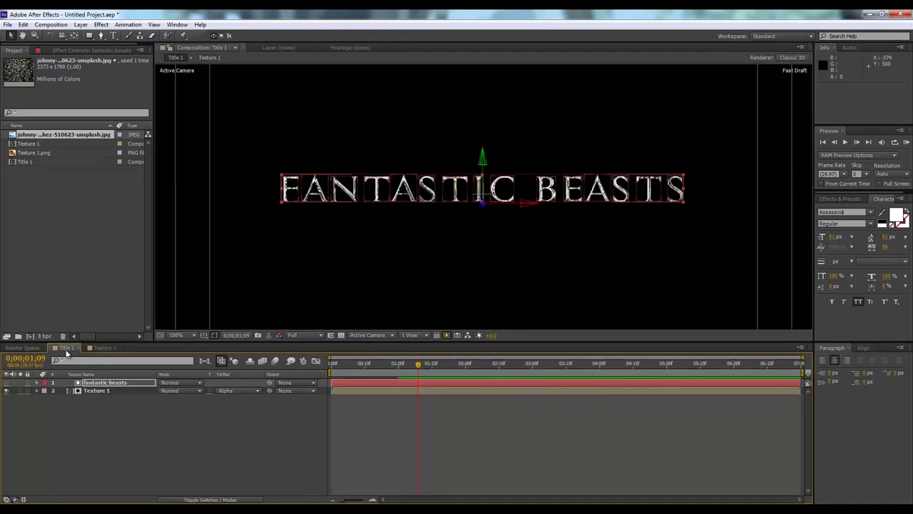
Show the effects applied to the Texture 1 layer in the Title 1 composition
scroll(457, 275, up, 2)
scroll(456, 275, down, 2)
click(96, 391)
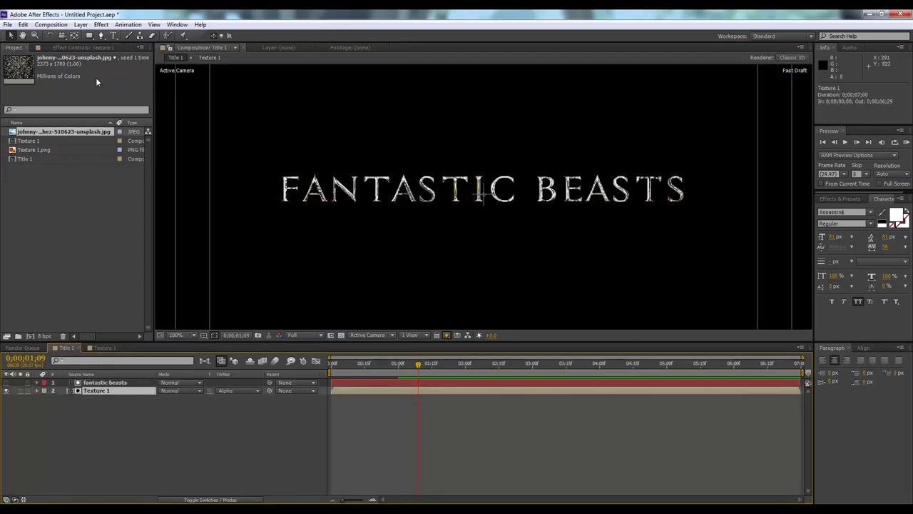
click(91, 50)
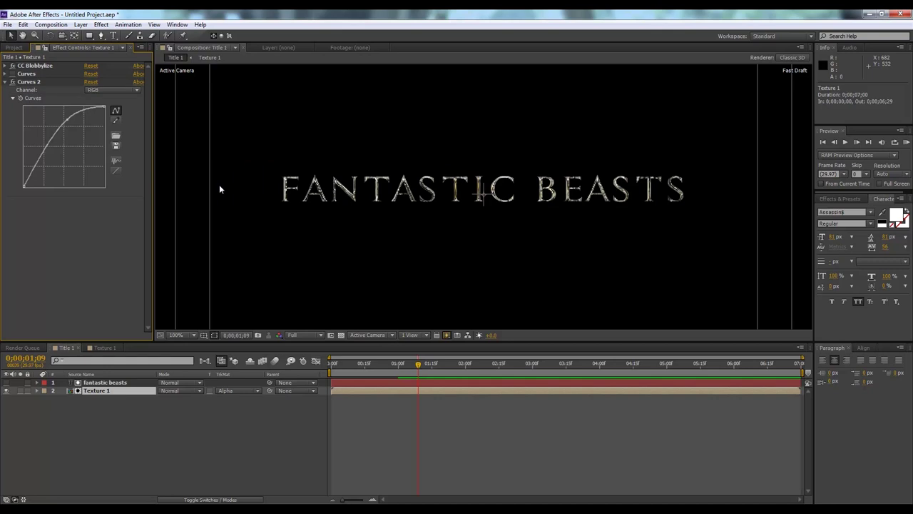
In the Texture 1 composition, scale the johnny-sanchez image layer down to about 82%, and return to the Title 1 composition
click(105, 347)
click(100, 383)
key(s)
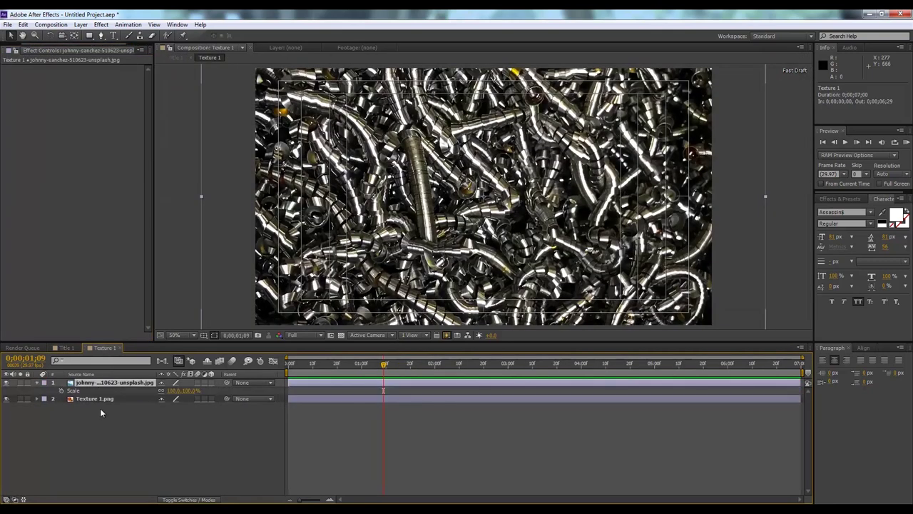
click(37, 383)
click(132, 383)
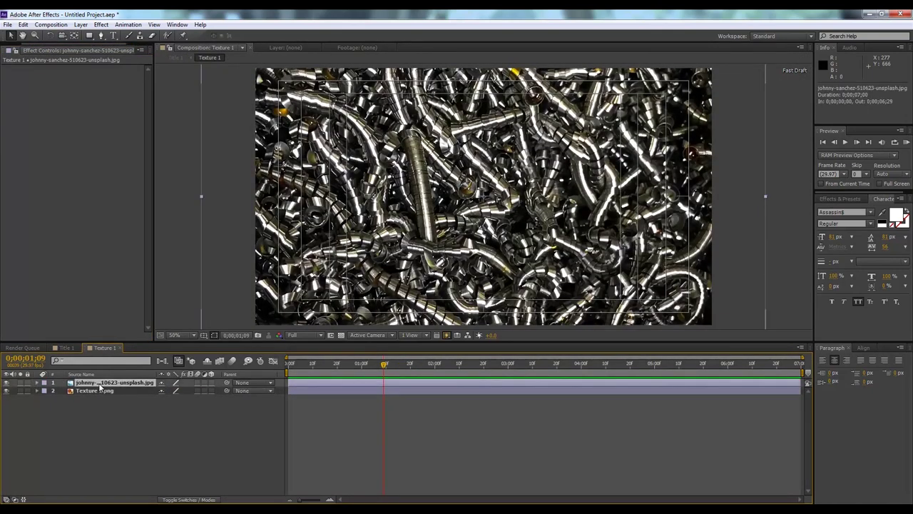
key(s)
drag(174, 390, 190, 389)
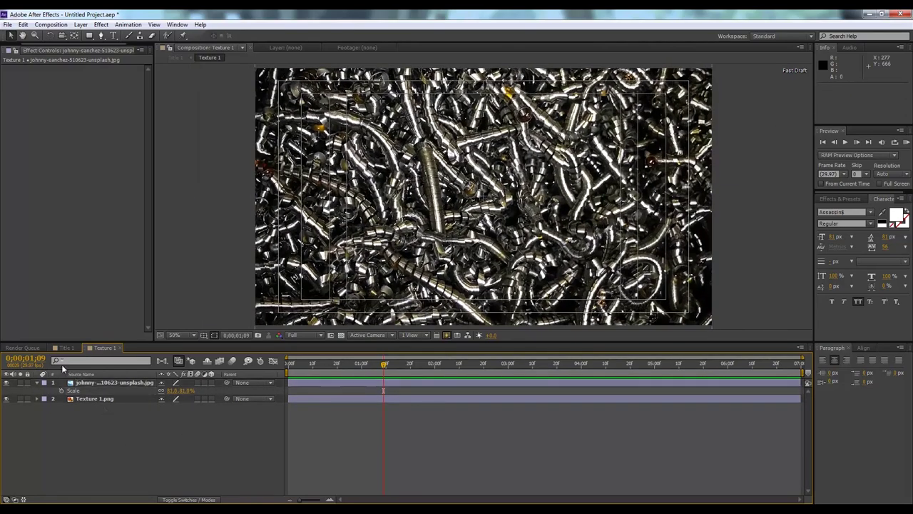
click(62, 348)
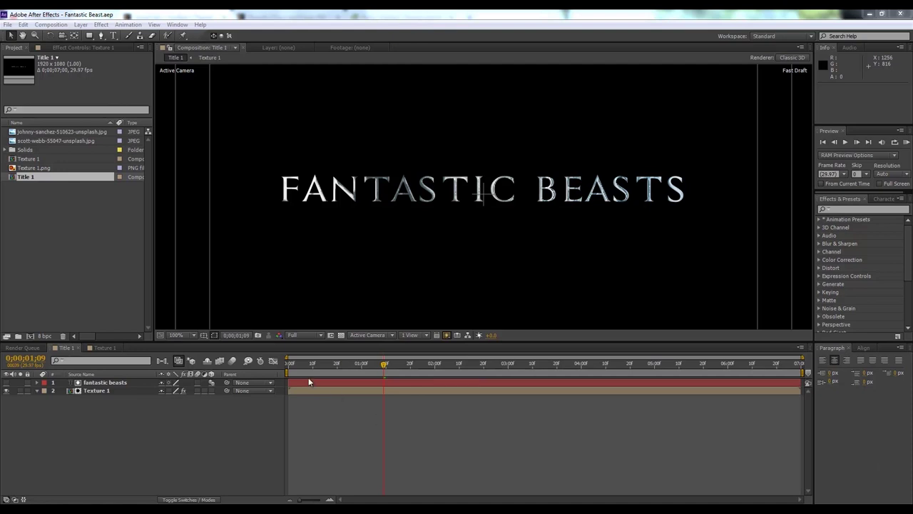
Create a black 1920 × 1080 px solid named Particle in the Title 1 composition
drag(302, 366, 372, 376)
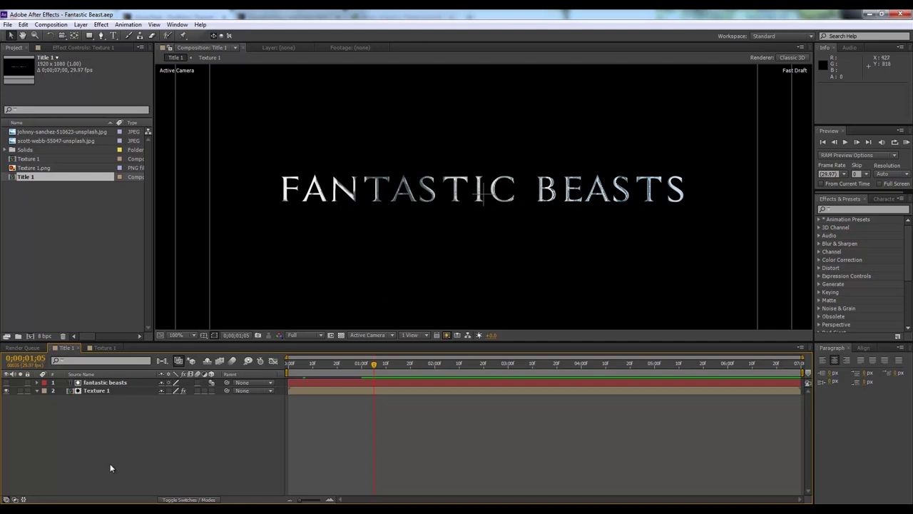
click(80, 25)
mouse_move(91, 35)
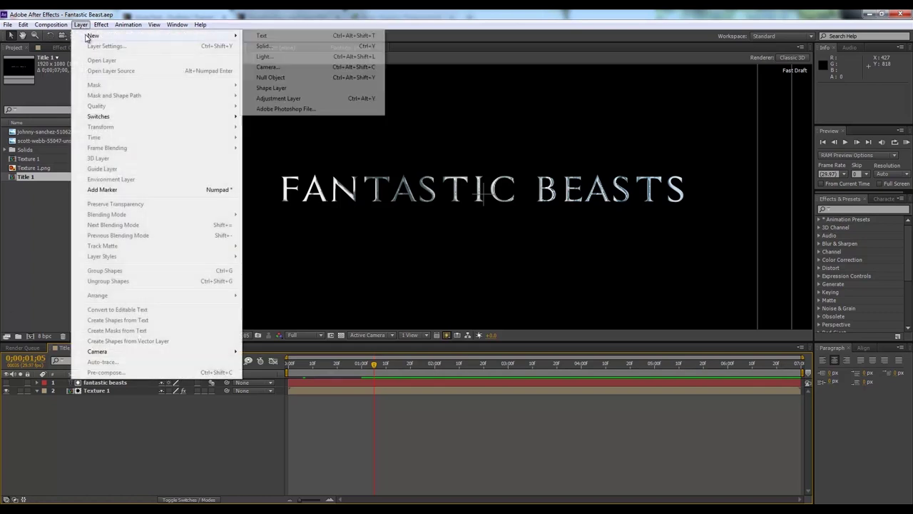
click(281, 48)
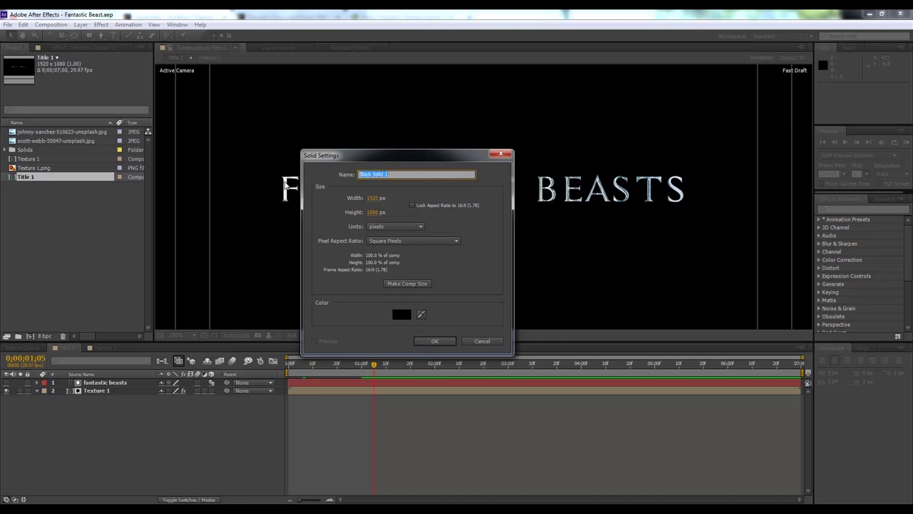
text(Particle)
click(432, 341)
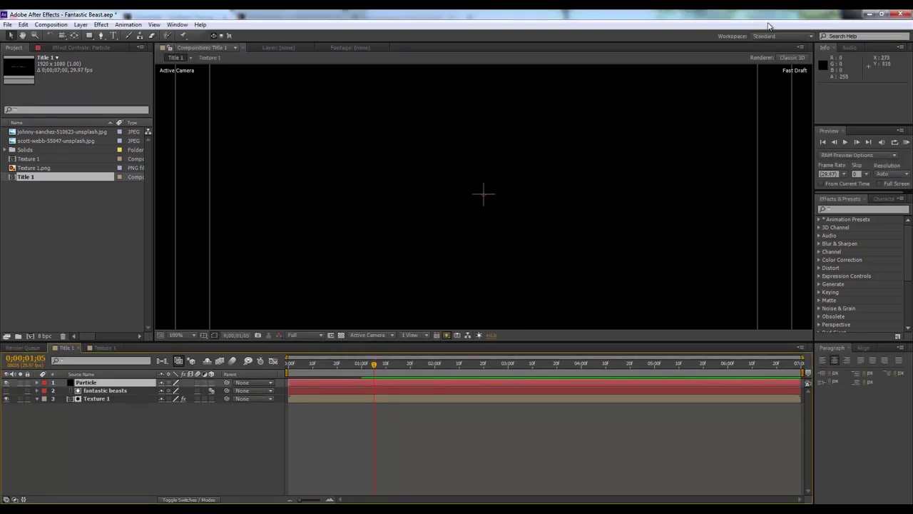
Apply the CC Particle World effect to the Particle layer and solo that layer
click(875, 207)
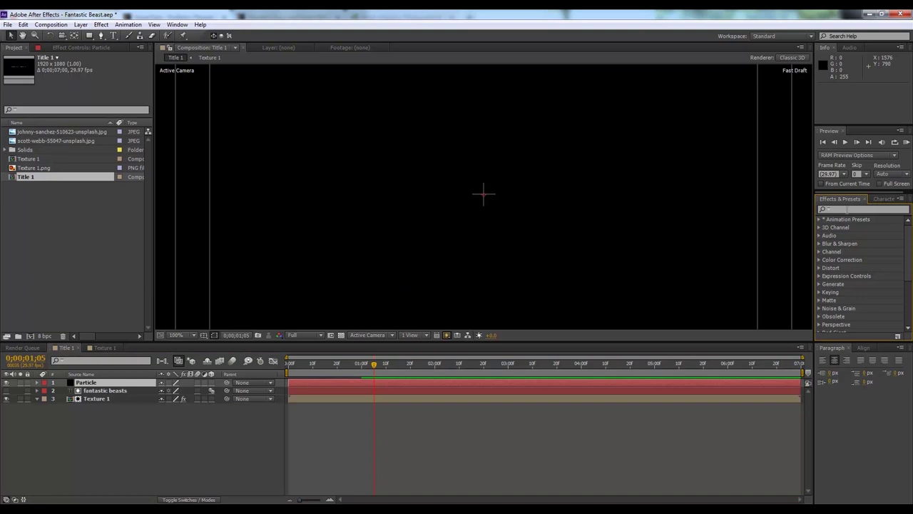
click(855, 209)
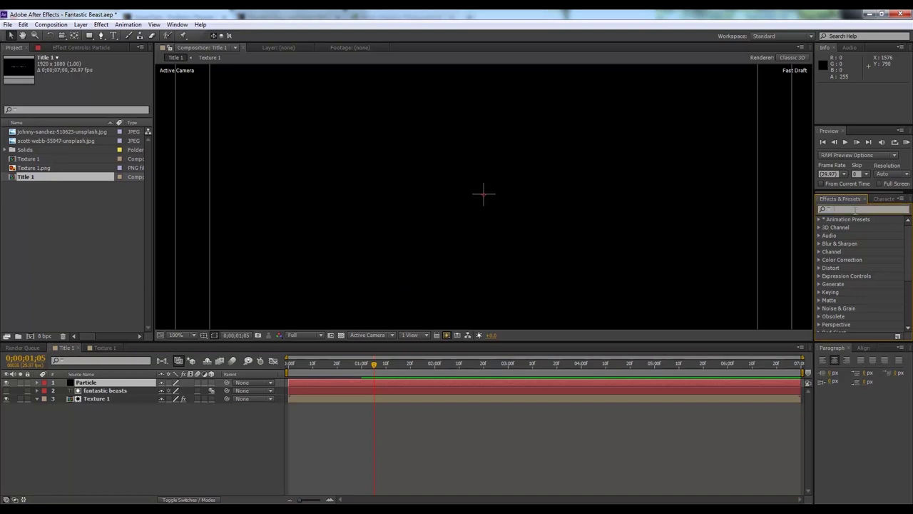
text(partic)
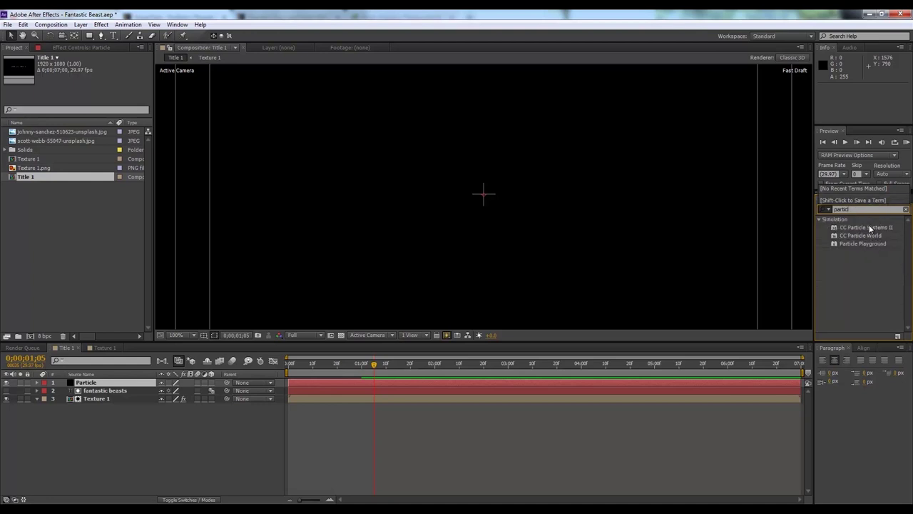
drag(863, 234, 469, 297)
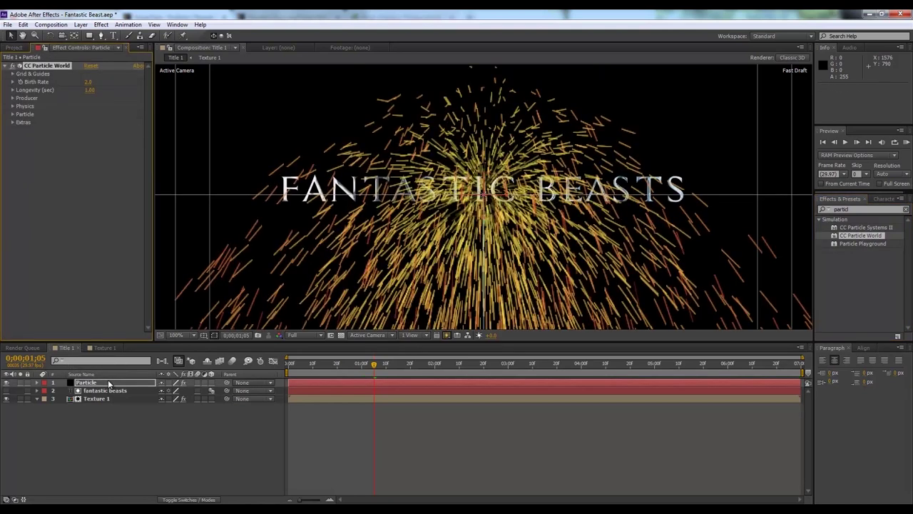
click(22, 385)
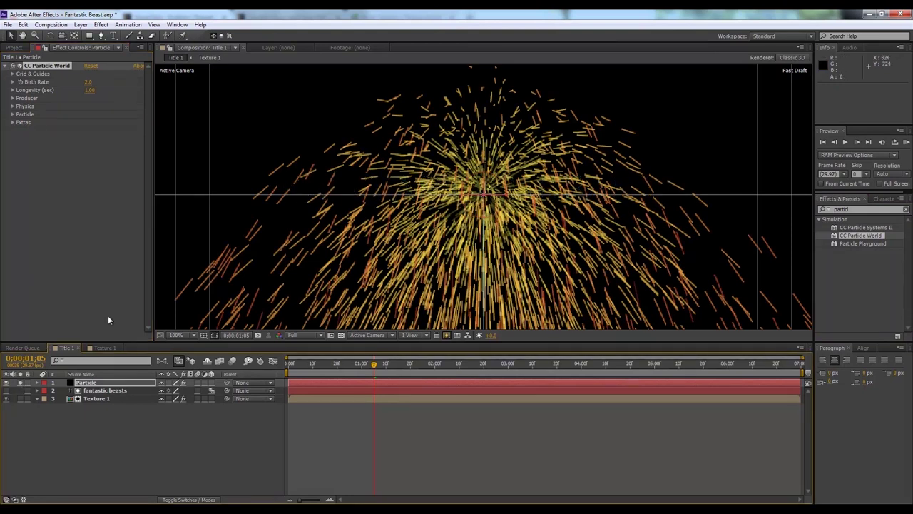
click(20, 388)
click(20, 388)
Set the physics animation of CC Particle World to Direction Axis
click(16, 99)
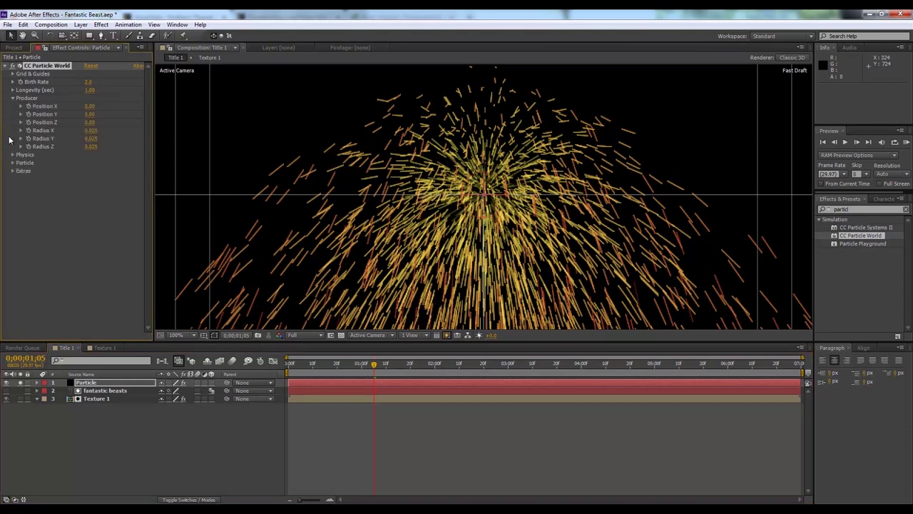
click(12, 158)
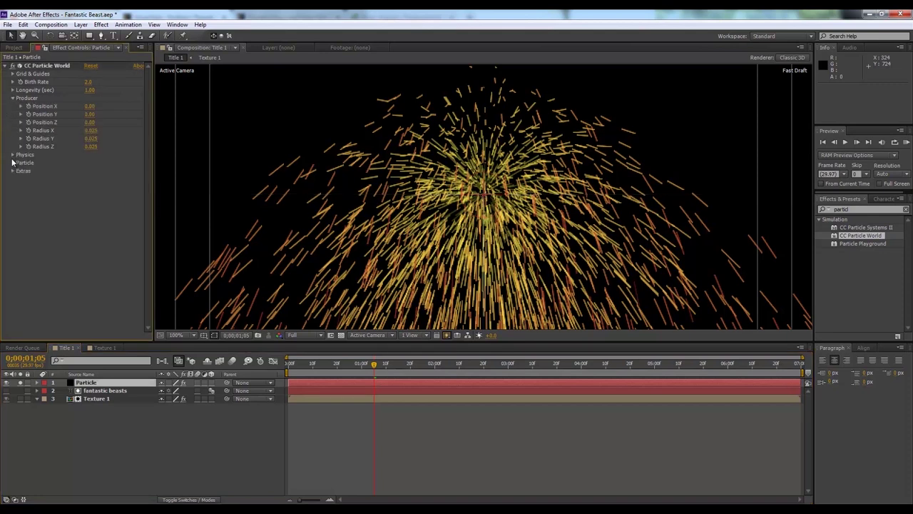
click(12, 155)
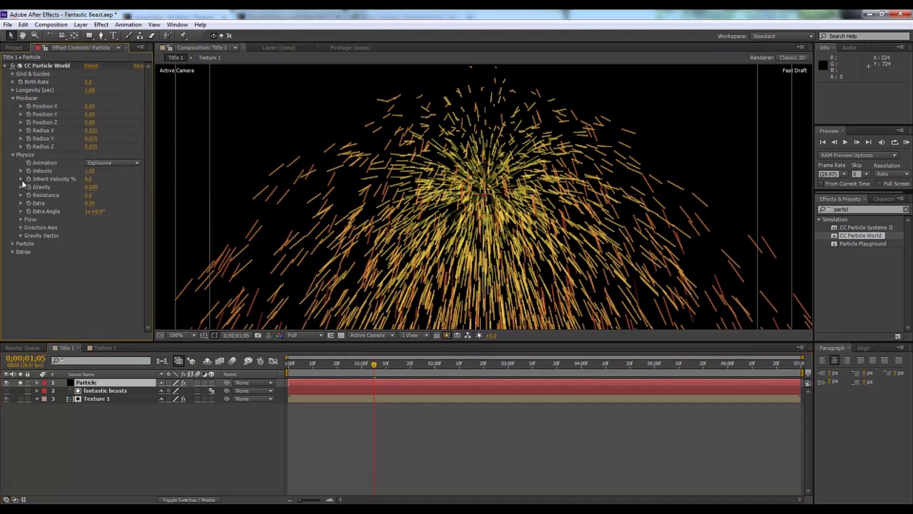
click(128, 164)
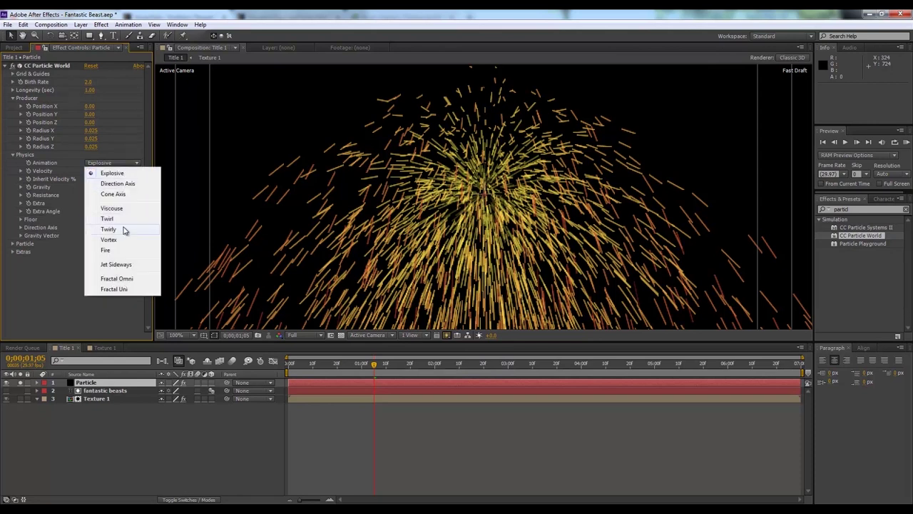
click(138, 187)
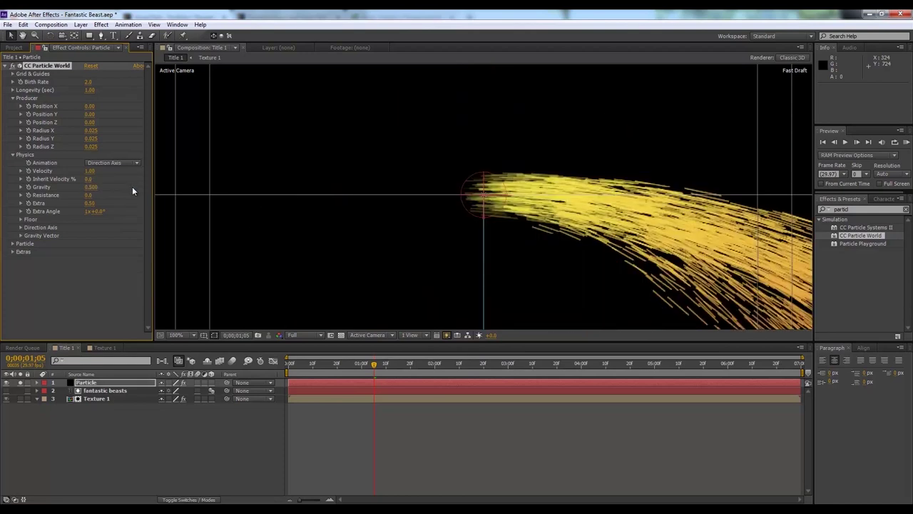
scroll(528, 234, down, 4)
scroll(528, 234, up, 2)
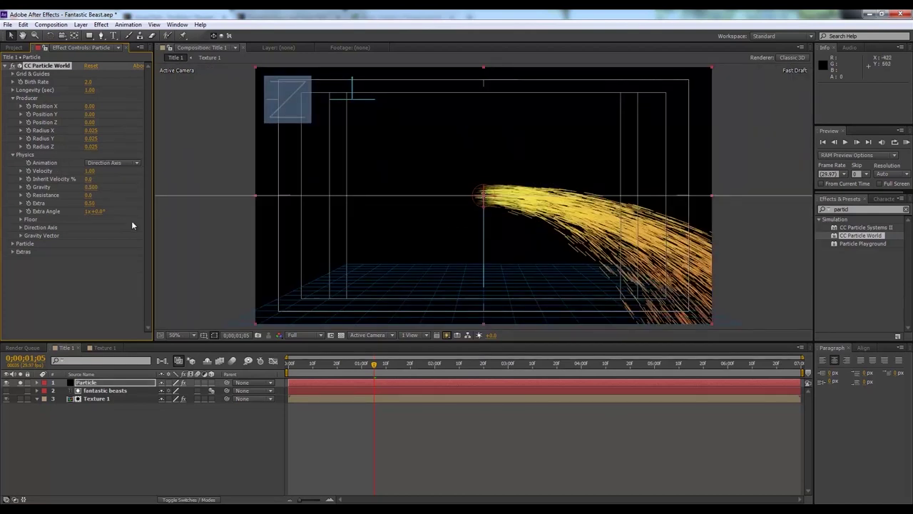
Set the particle velocity to 0.60 and gravity to -0.420, and scrub the playhead to 0;00;01;00
click(108, 173)
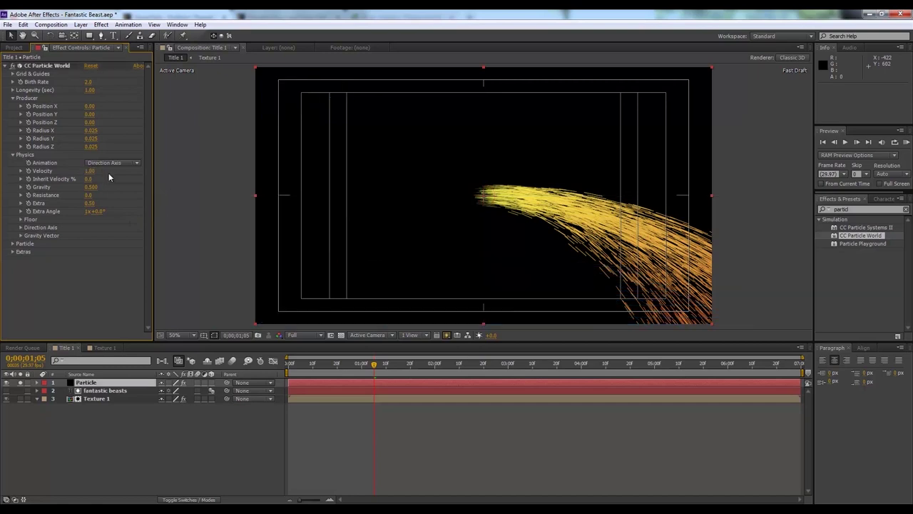
drag(92, 173, 71, 172)
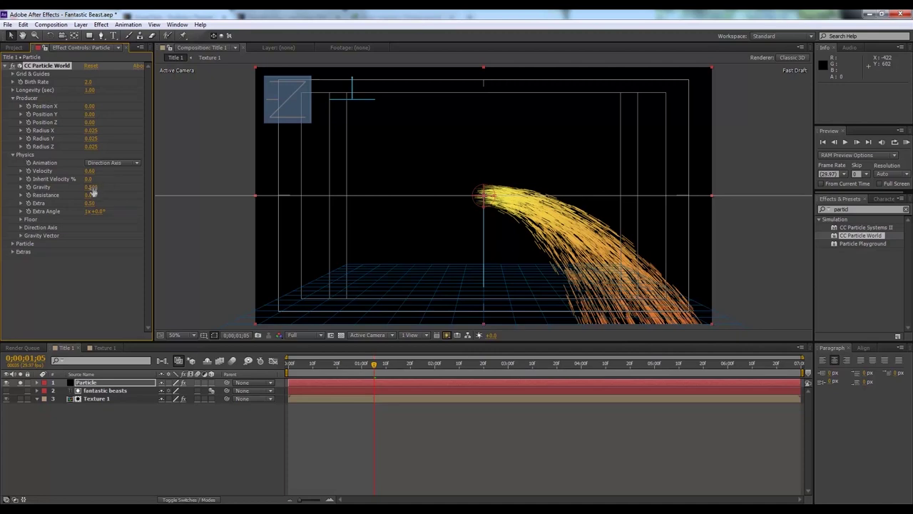
mouse_move(93, 191)
mouse_down()
mouse_move(46, 187)
mouse_move(93, 187)
mouse_up()
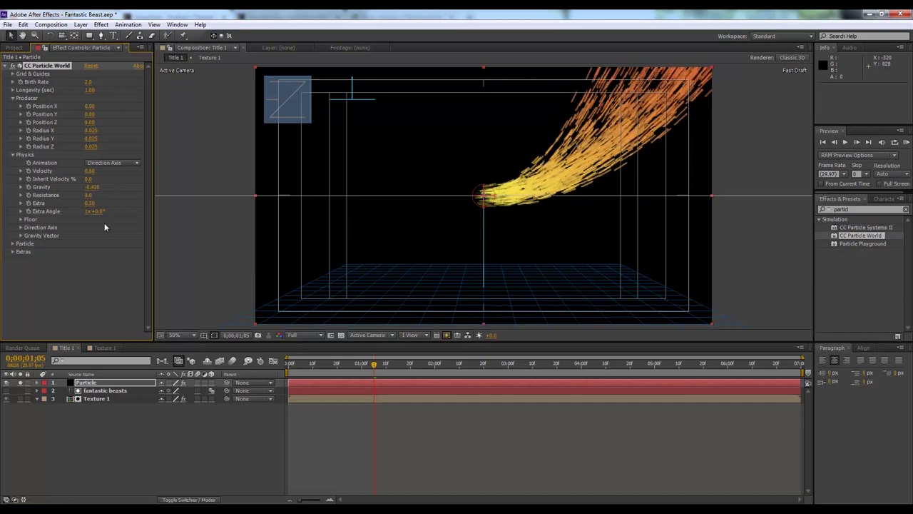
click(312, 371)
drag(308, 374, 361, 374)
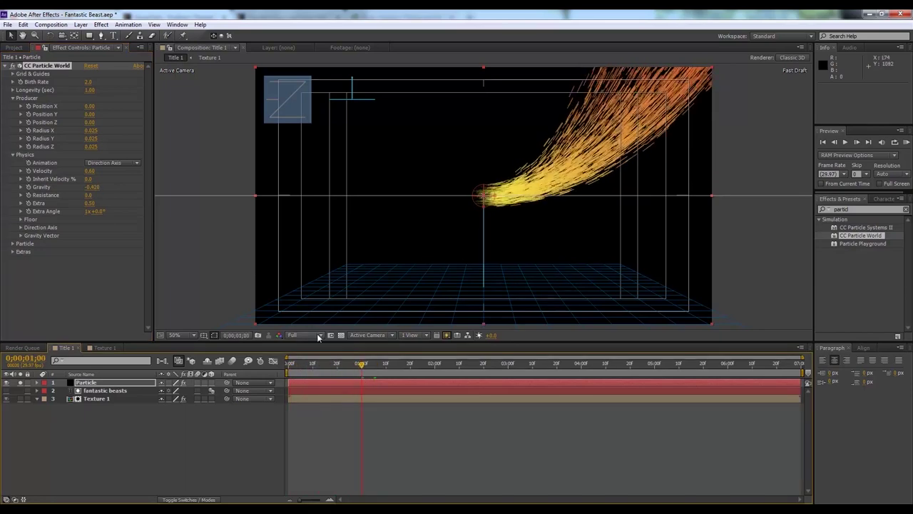
Solo the Texture 1 layer too, and sample the particles' birth and death colors from the metallic title letters
click(13, 244)
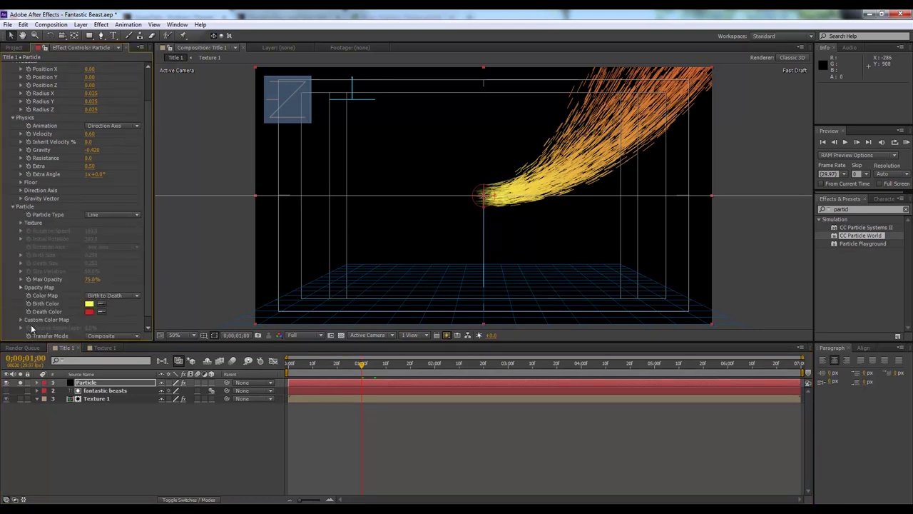
click(20, 400)
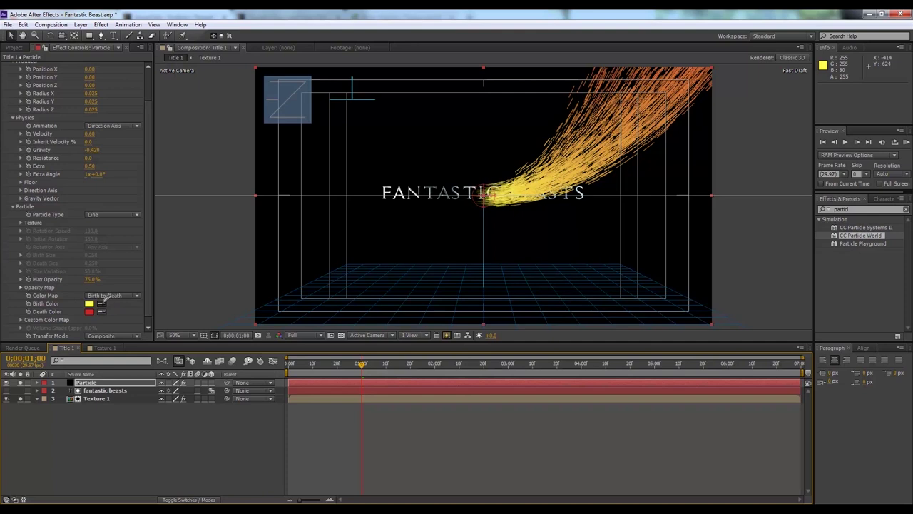
key(period)
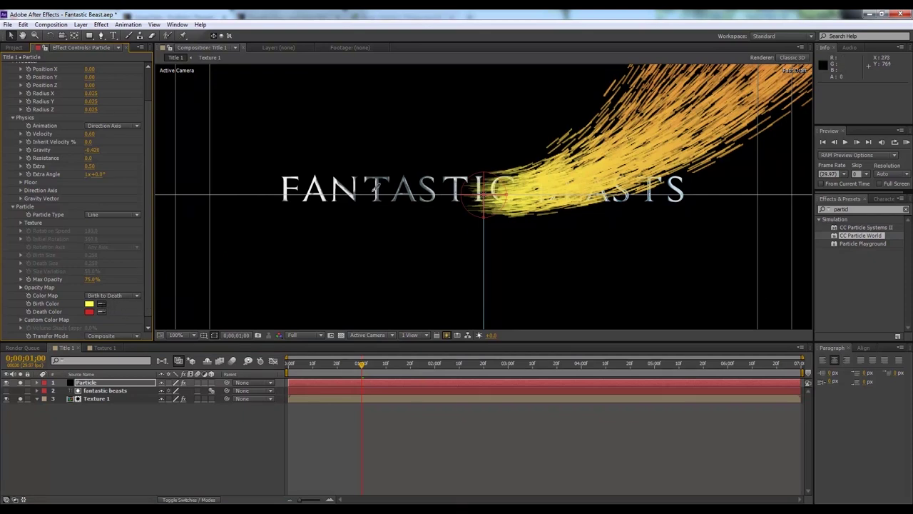
click(319, 182)
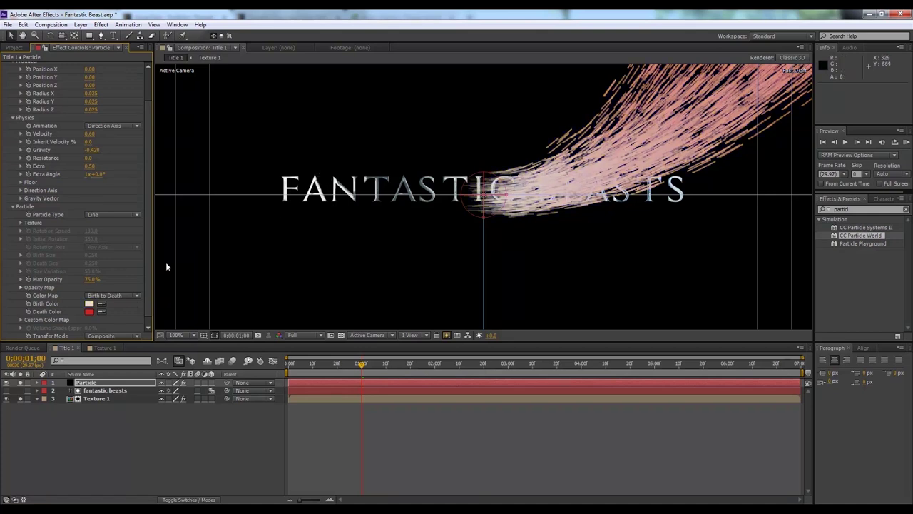
click(102, 312)
click(368, 182)
key(comma)
key(comma)
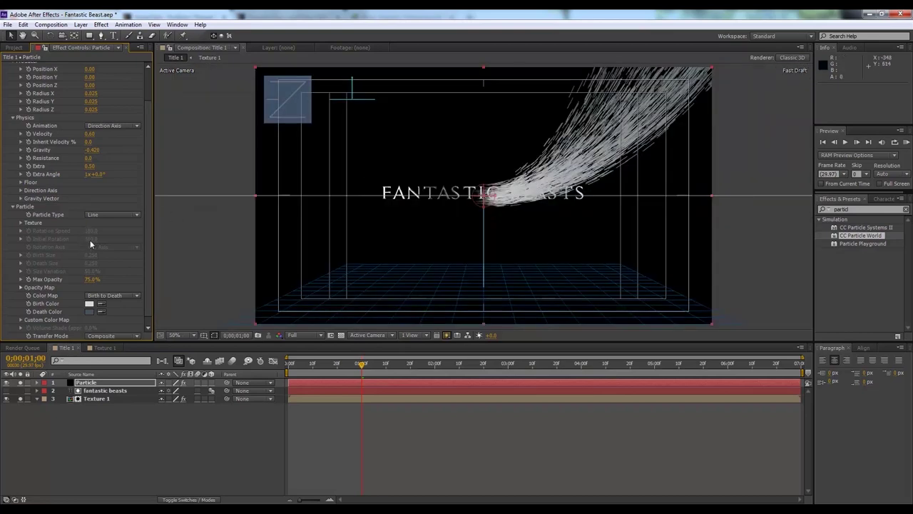
Set the particle type to Faded Sphere with birth size 0.050 and death size 0.100, and hide the Texture 1 layer
click(102, 215)
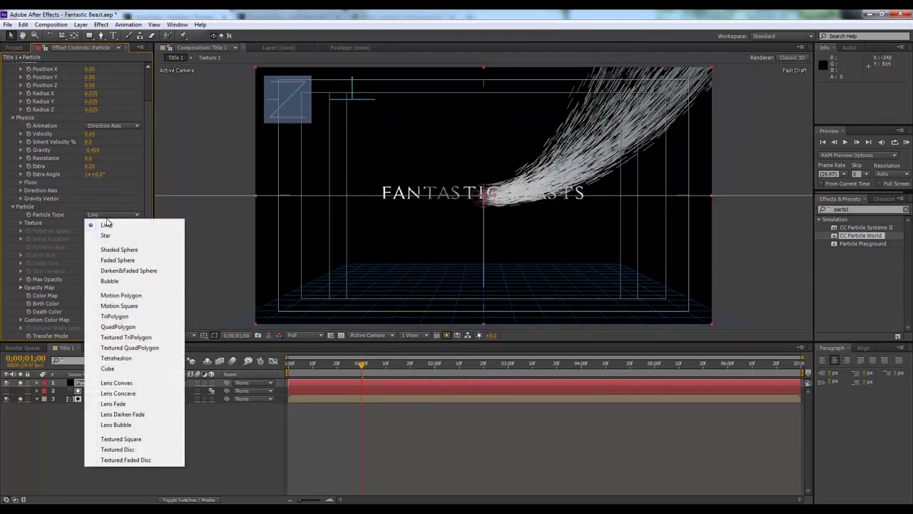
click(140, 260)
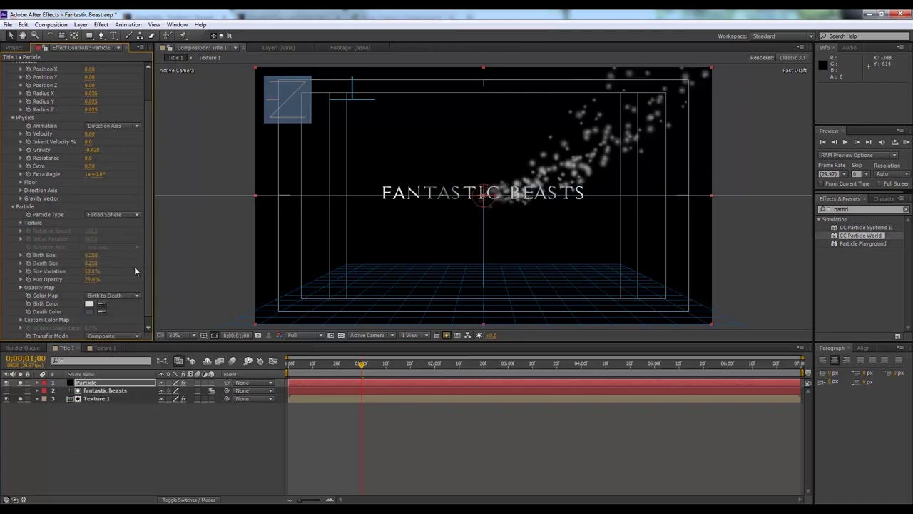
drag(92, 256, 90, 255)
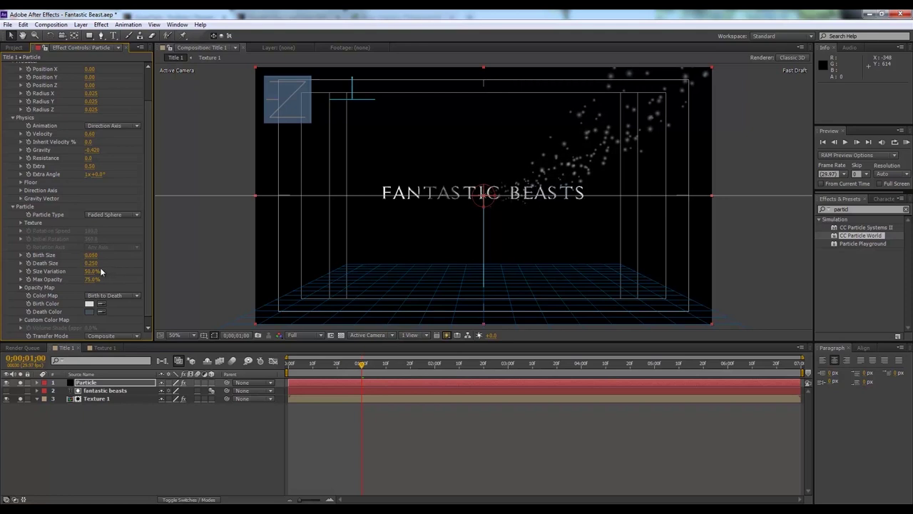
drag(93, 263, 88, 263)
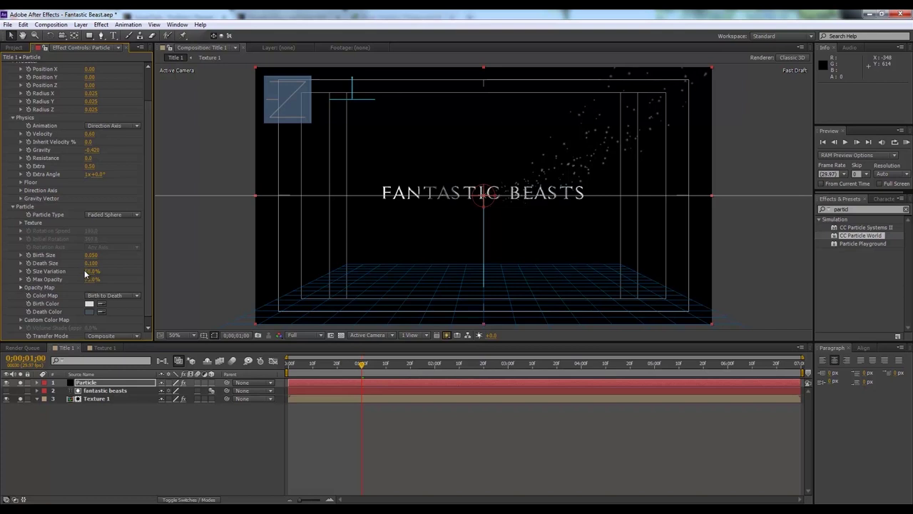
click(7, 399)
scroll(87, 220, up, 1)
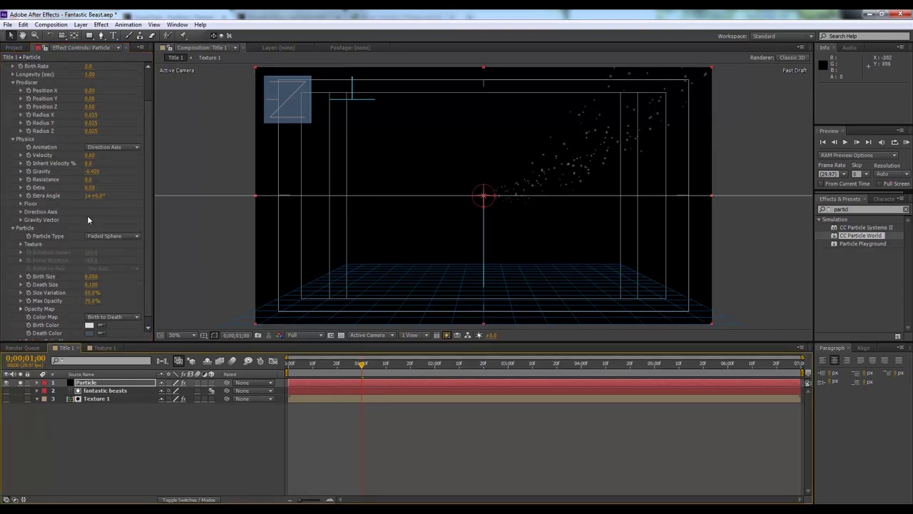
Set the CC Particle World producer's Position X to -0.52 and Position Y to 0.29
scroll(88, 220, up, 1)
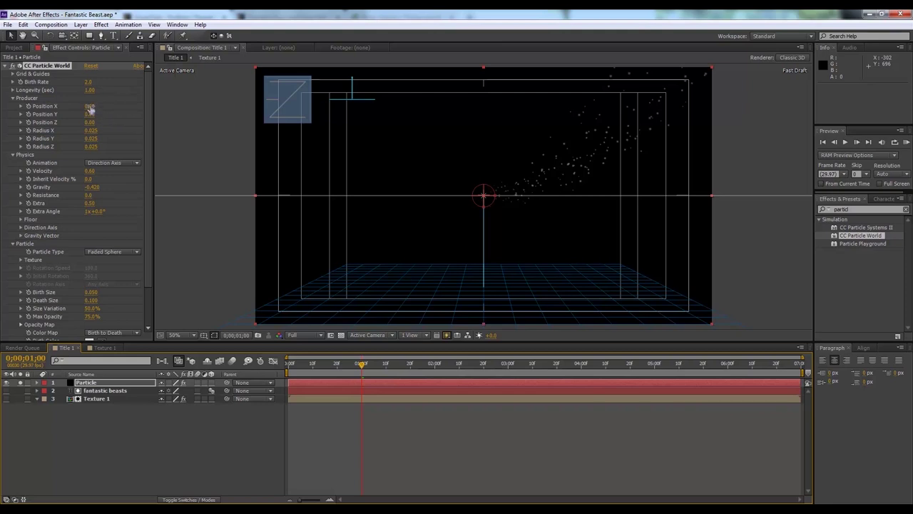
drag(91, 107, 73, 112)
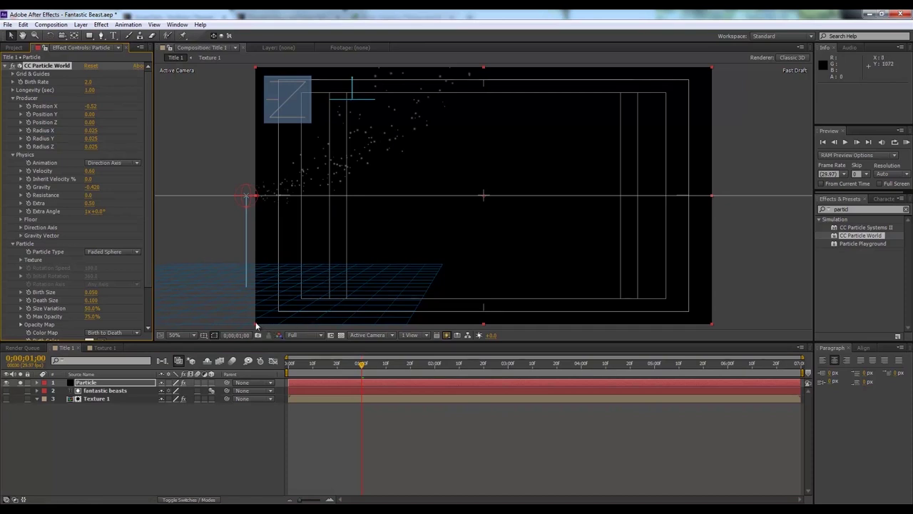
drag(90, 115, 102, 115)
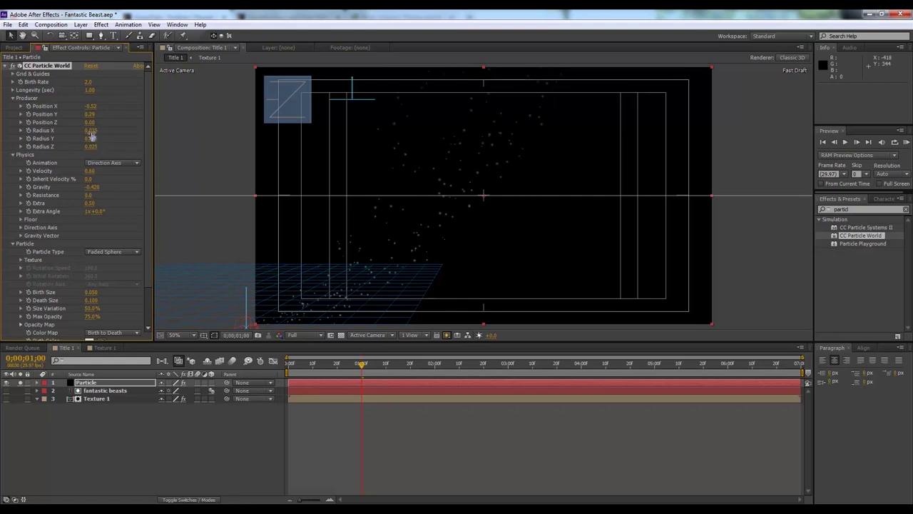
Widen the particle producer to Radius X 0.775, Radius Y 0.405 and Radius Z 1.105
drag(92, 132, 126, 130)
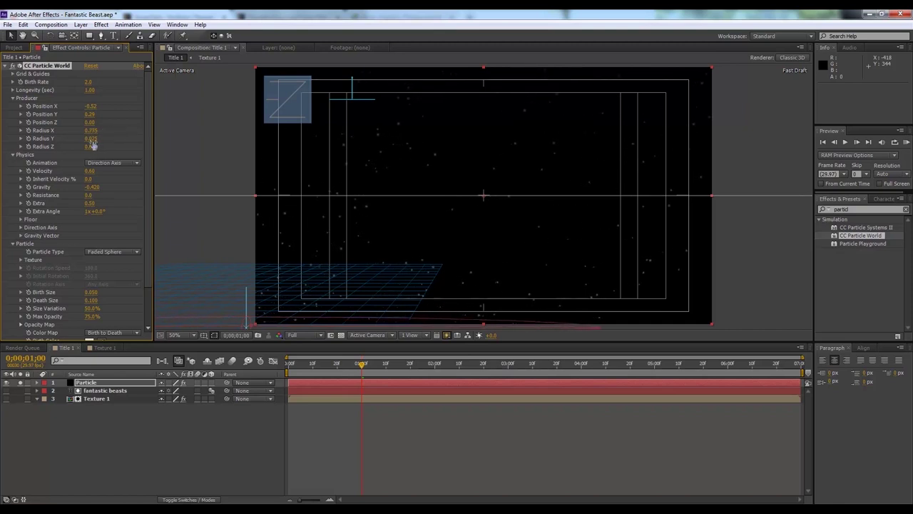
drag(91, 138, 109, 137)
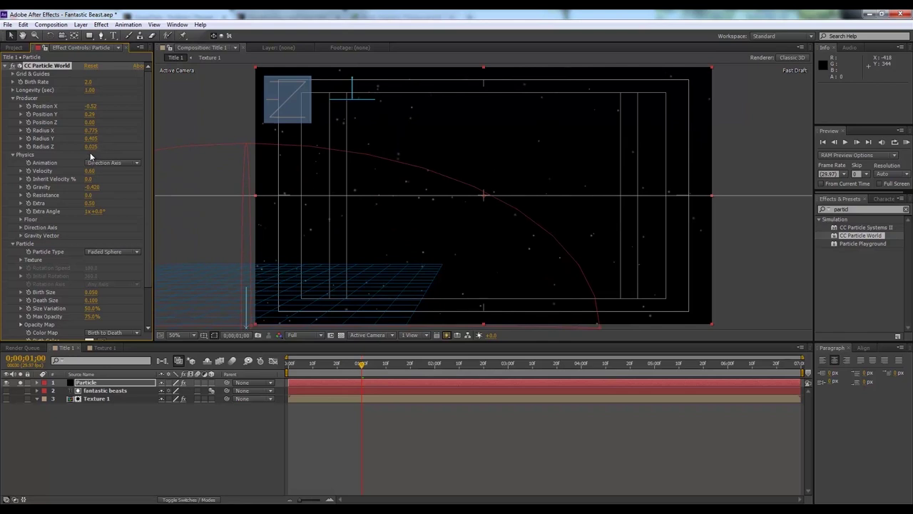
drag(90, 147, 171, 126)
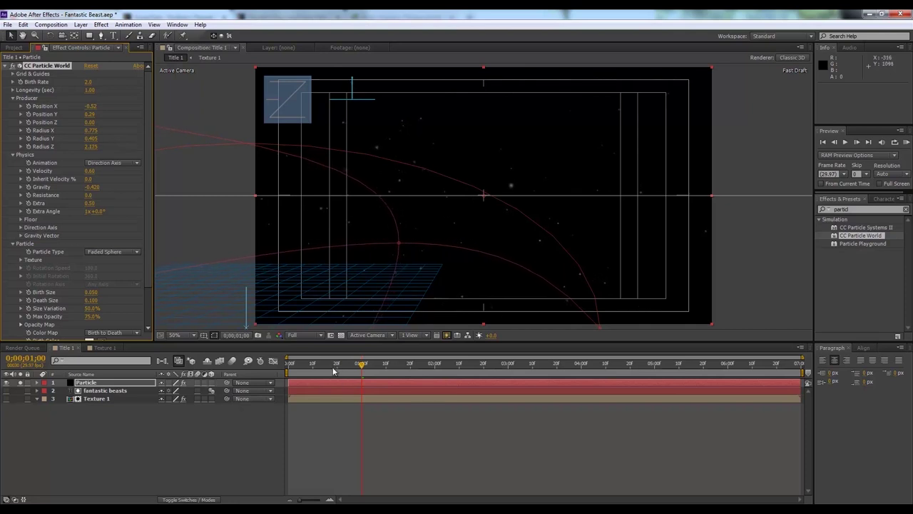
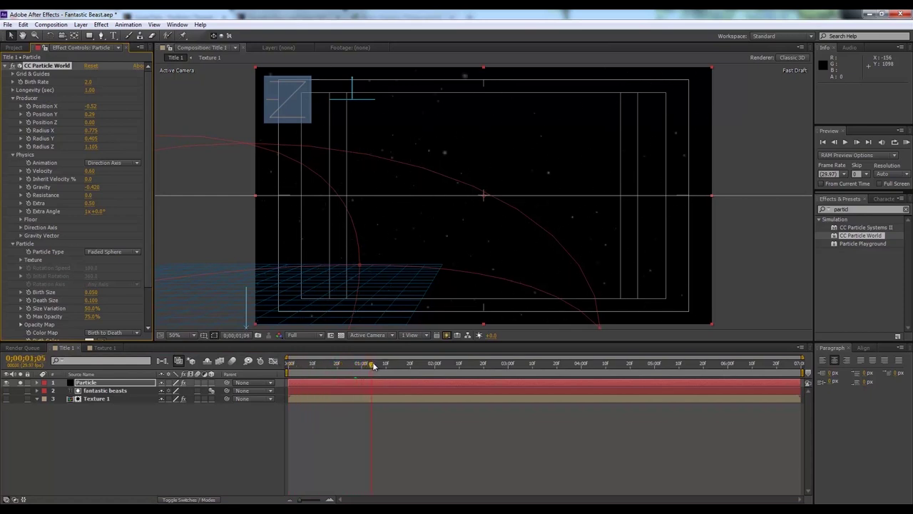
RAM preview the widened particle field from the first frame
key(Home)
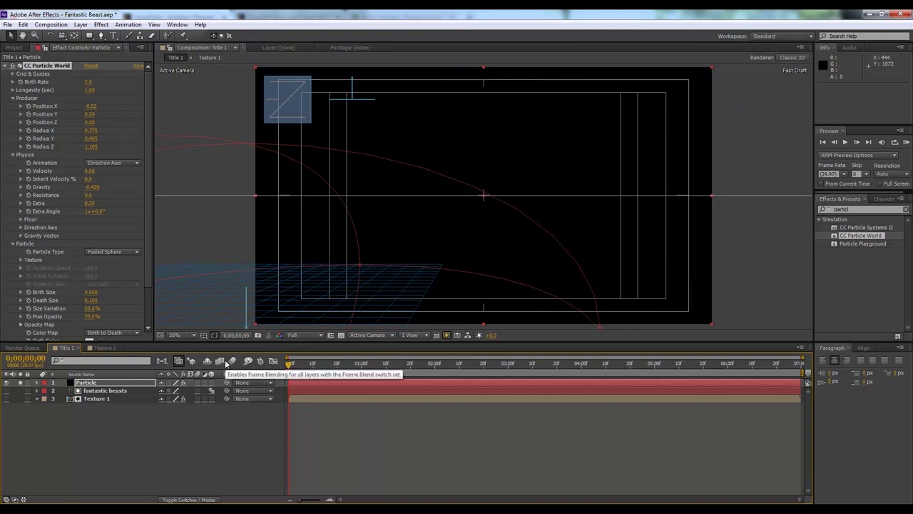
key(KP_0)
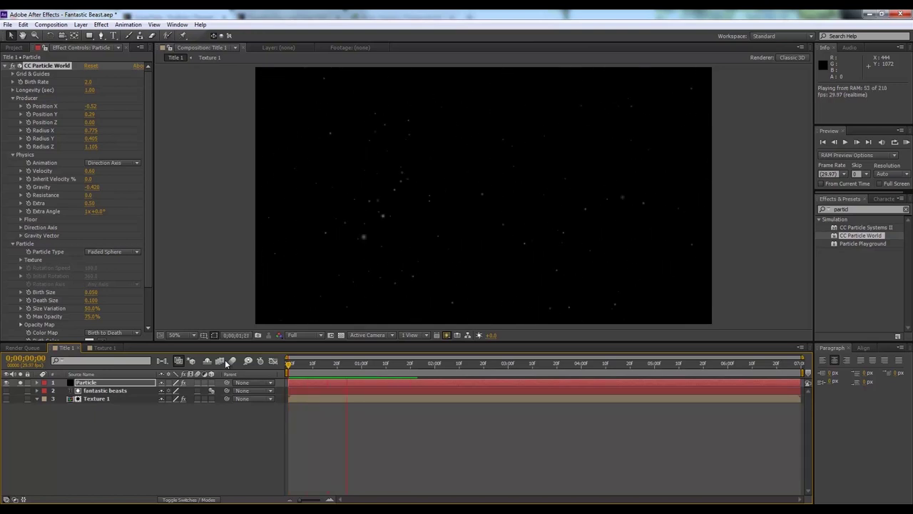
key(space)
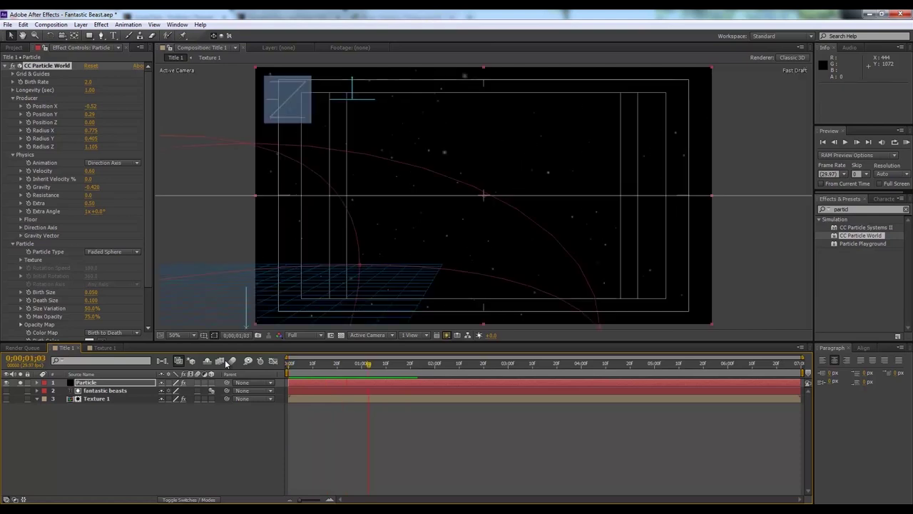
Reduce the particle birth rate to 1.0 and play the composition from the start to check it
click(90, 83)
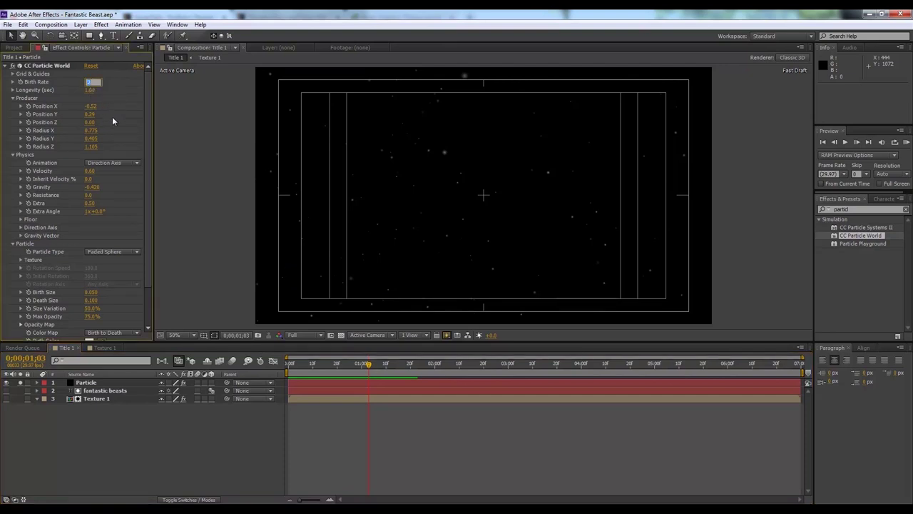
key(Return)
drag(327, 364, 241, 369)
key(space)
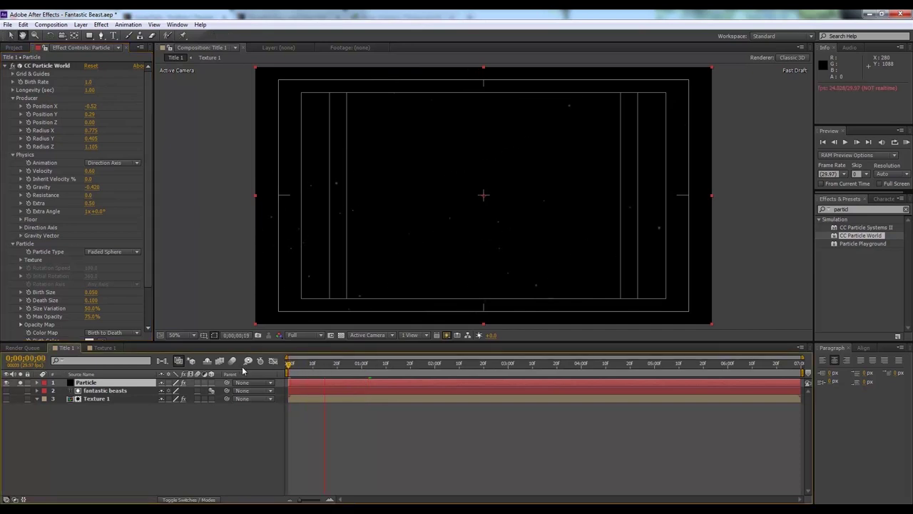
key(space)
click(185, 461)
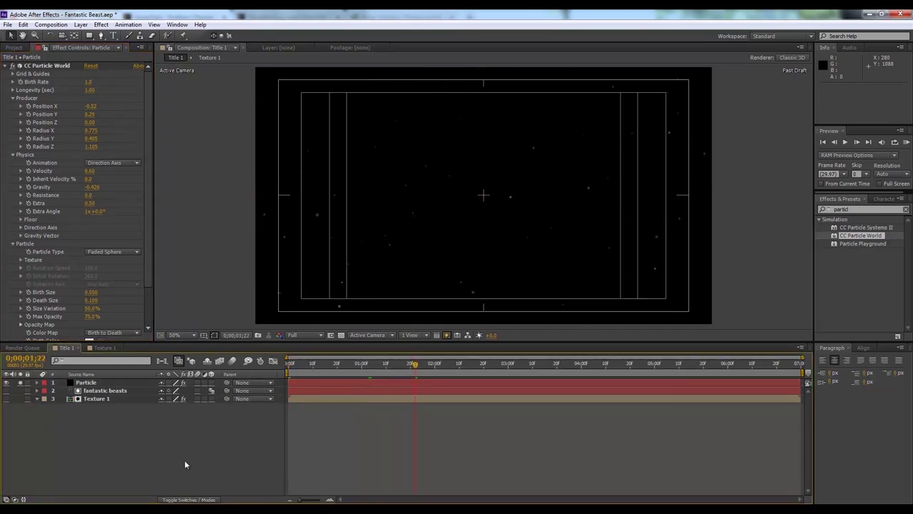
Collapse the CC Particle World settings and RAM preview the sparser particles from the first frame
click(5, 66)
key(Home)
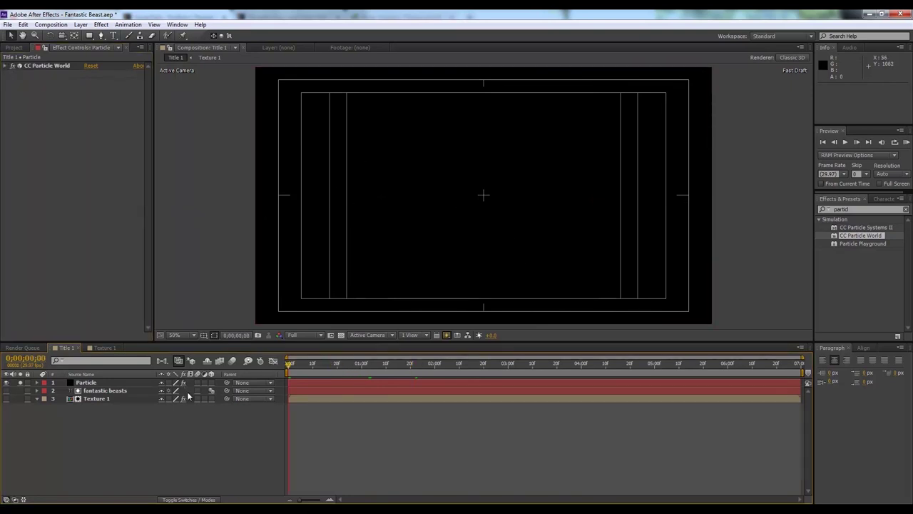
key(KP_0)
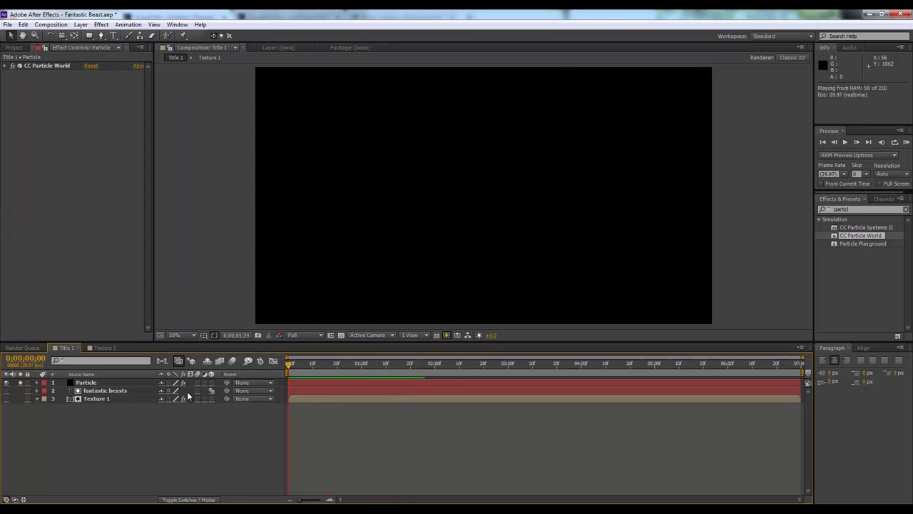
key(space)
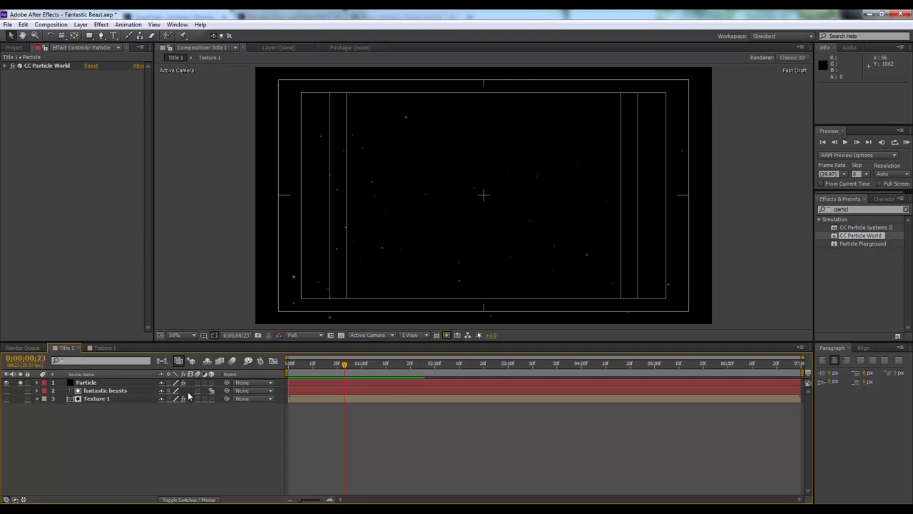
Turn off solo on the Particle layer and make the Texture 1 title layer visible again
click(87, 383)
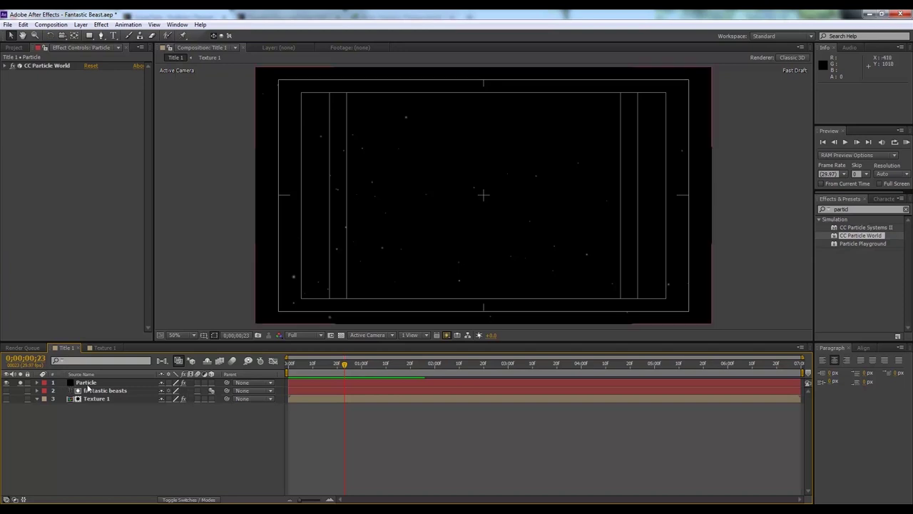
click(21, 385)
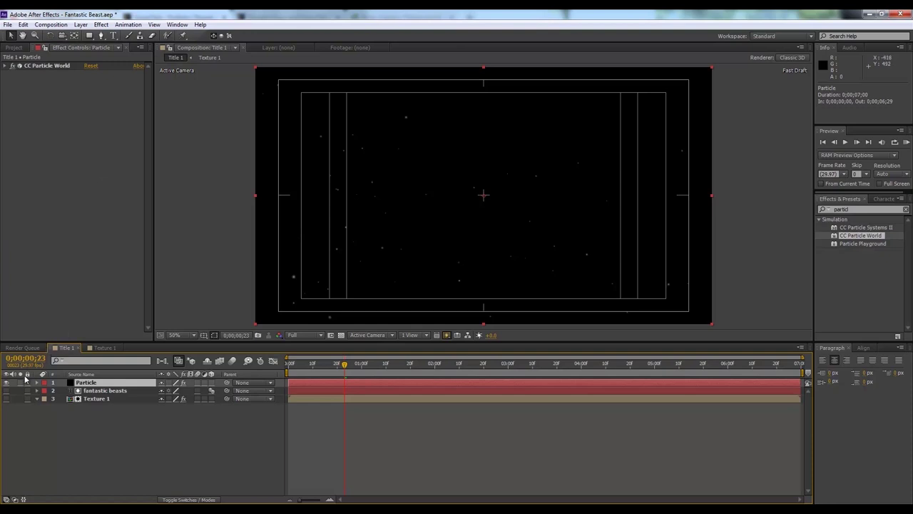
click(6, 398)
drag(85, 405, 100, 384)
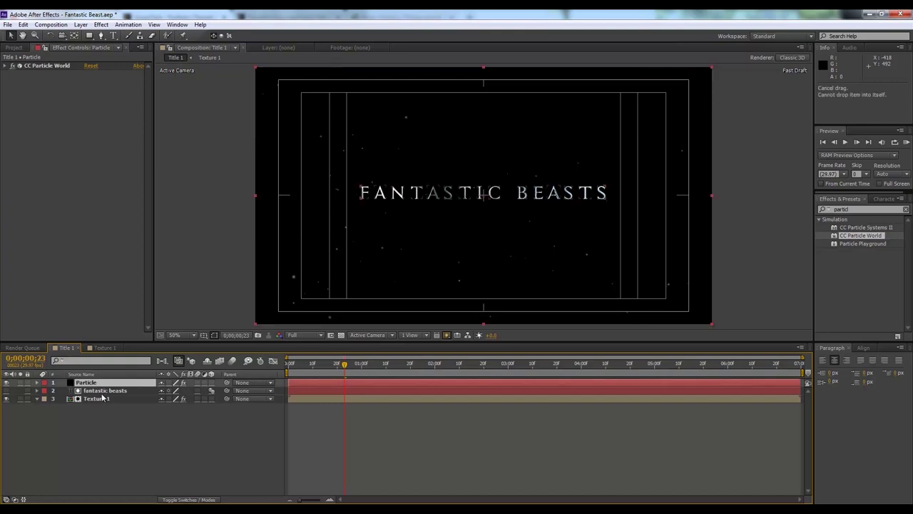
click(118, 449)
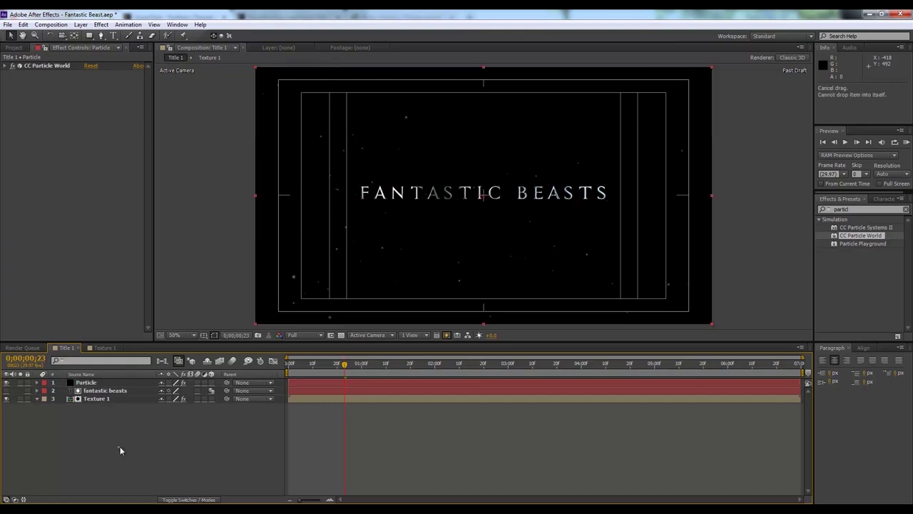
Pre-compose the Particle layer as Particle Comp, moving all attributes into the new composition
right_click(95, 383)
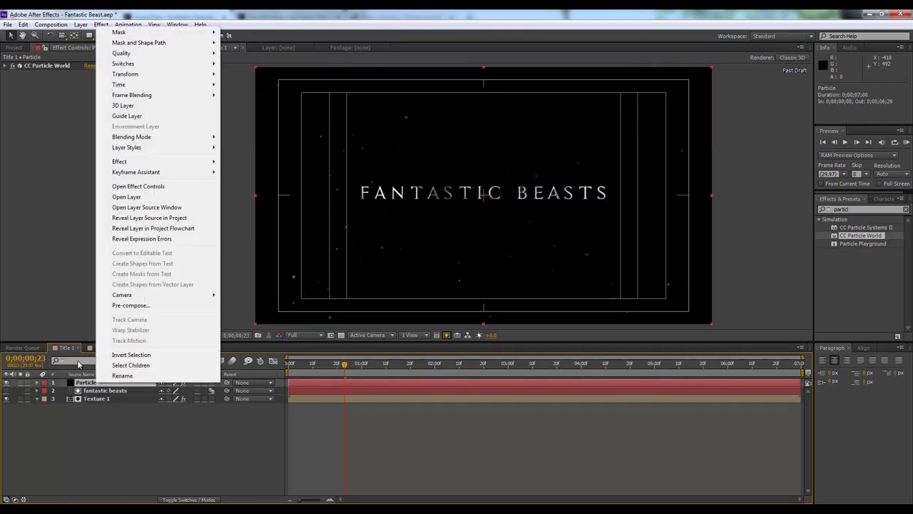
click(153, 304)
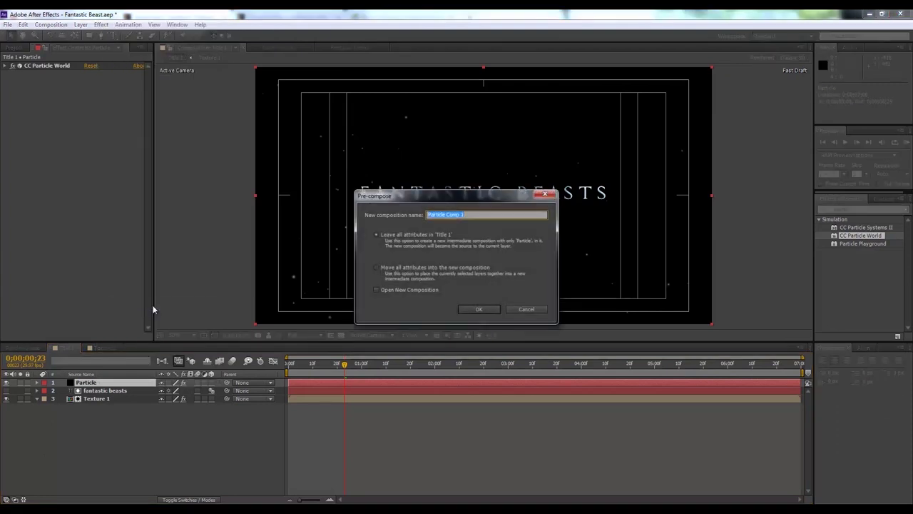
key(End)
click(462, 274)
click(482, 309)
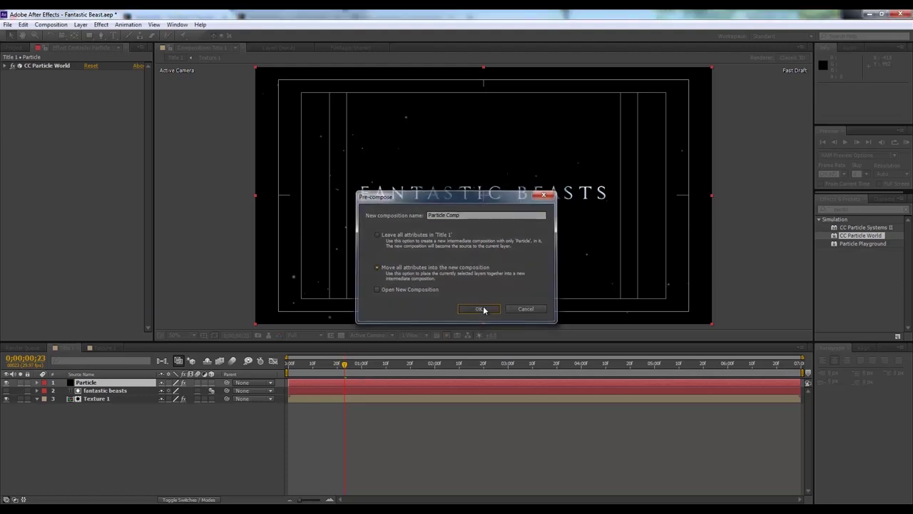
Time-stretch the Particle Comp layer with a stretch factor of 300 to slow the particles down
right_click(118, 383)
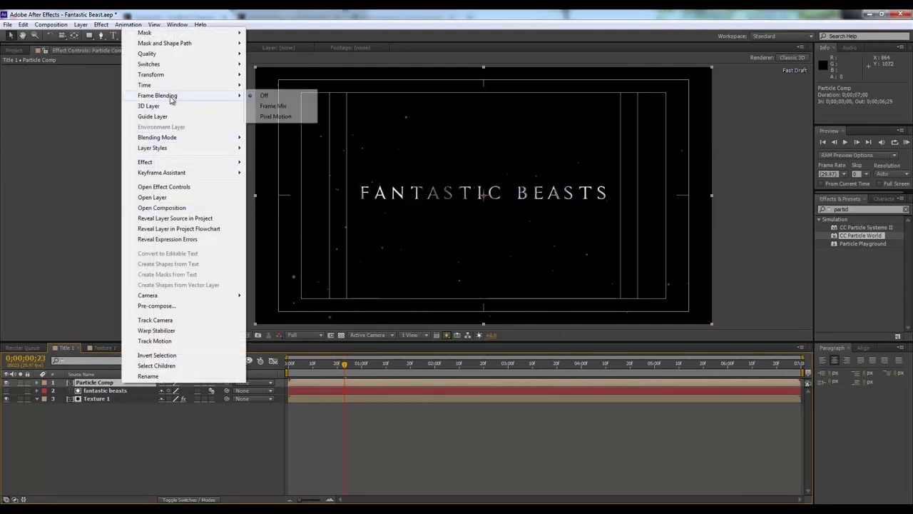
mouse_move(189, 85)
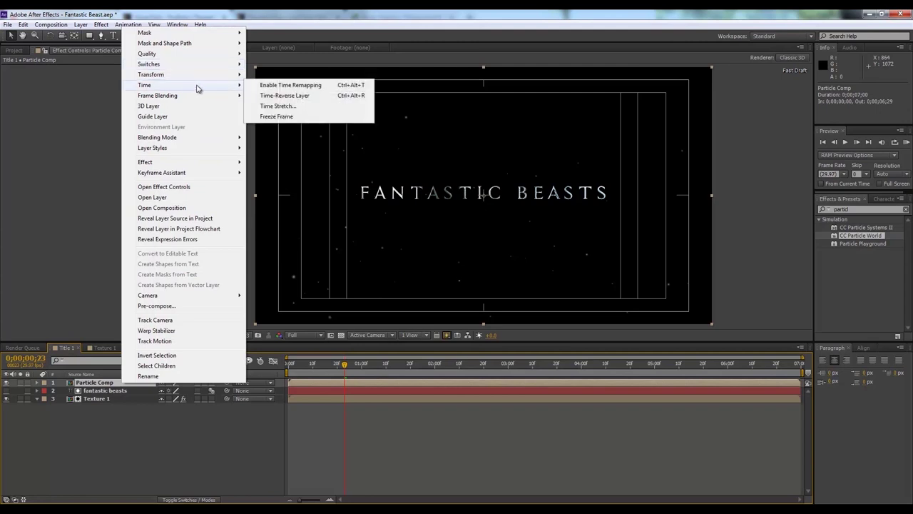
click(300, 108)
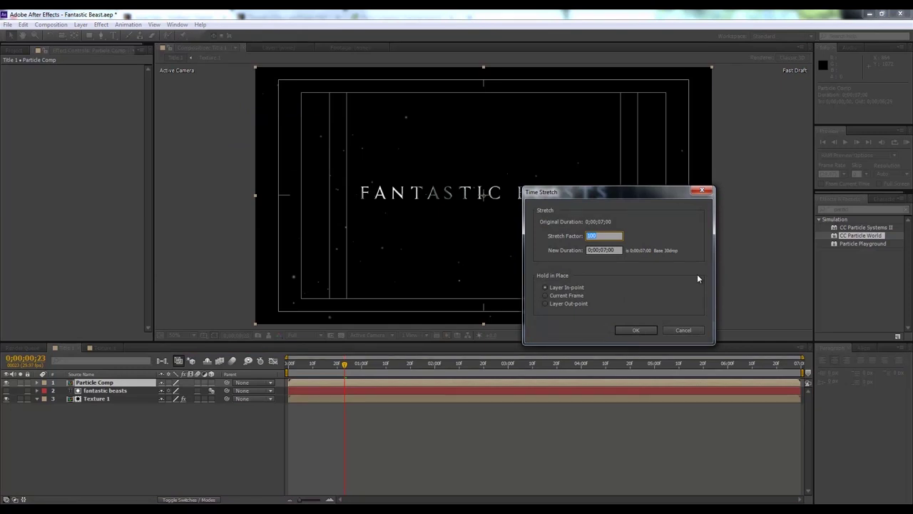
text(300)
key(Return)
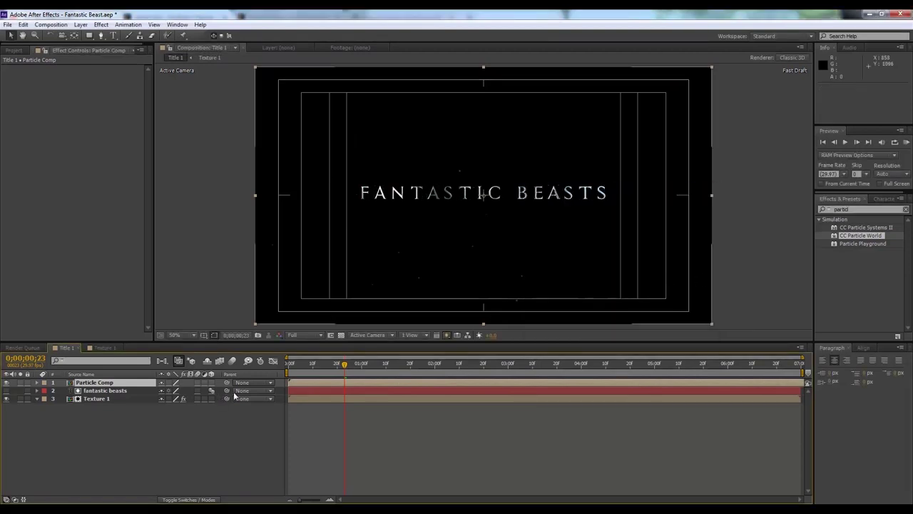
Solo the Particle Comp layer and RAM preview the slowed particles from the first frame
key(Home)
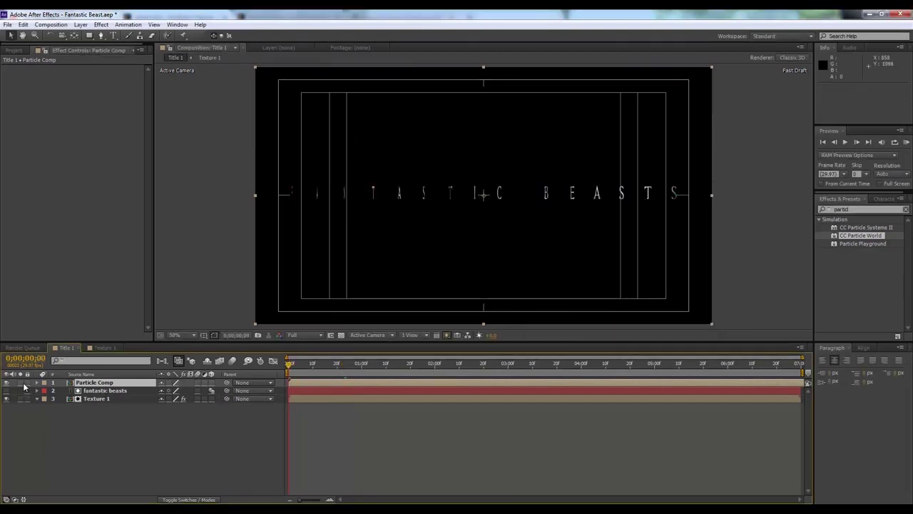
click(20, 383)
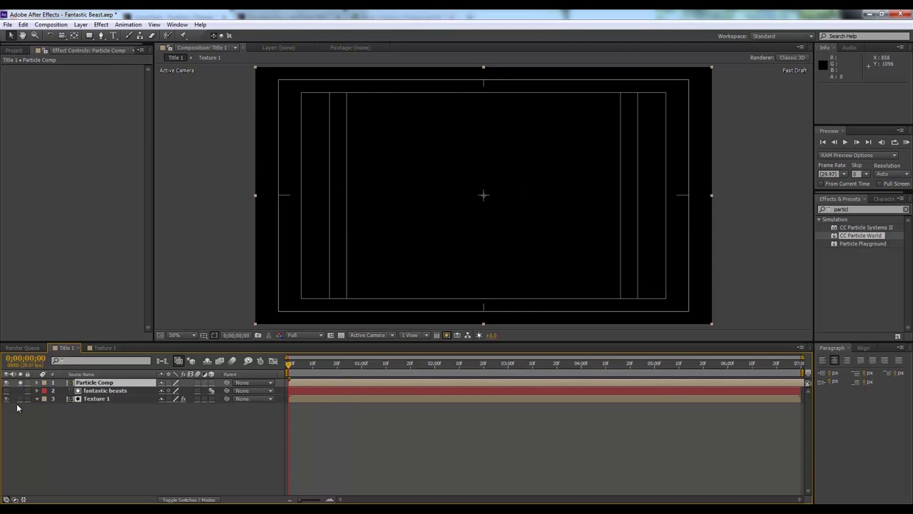
key(KP_0)
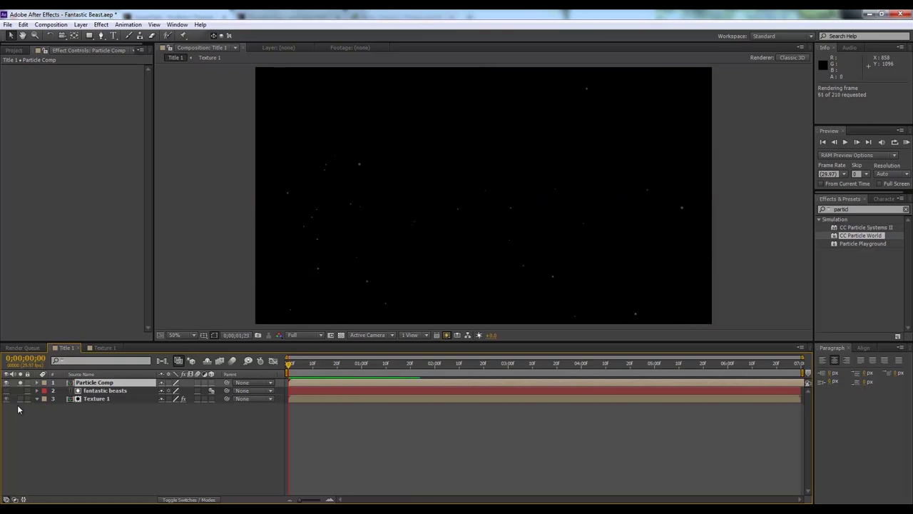
key(space)
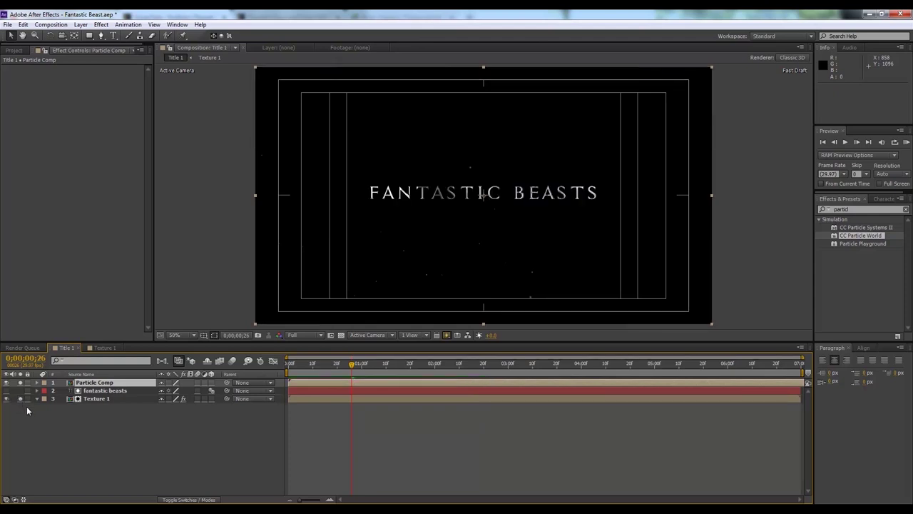
Turn off solo so the particles and the title show together, and inspect the combined result up close
click(21, 383)
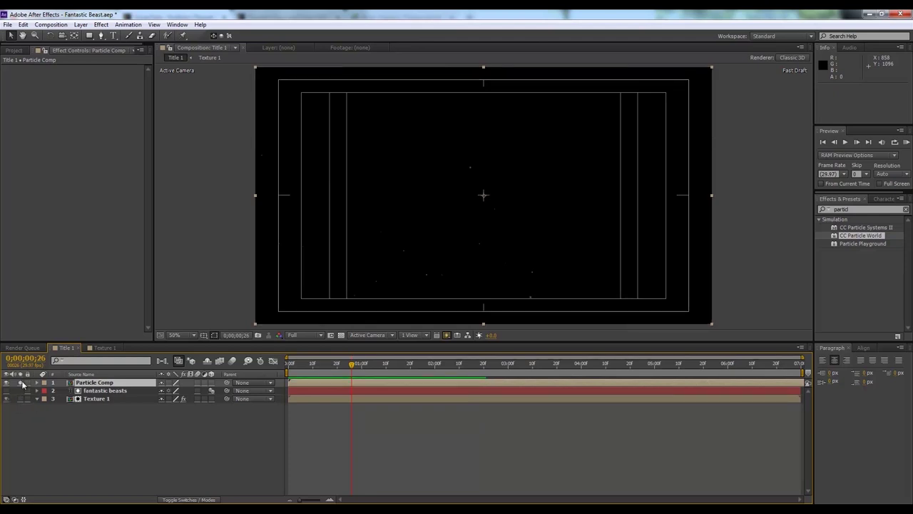
click(22, 383)
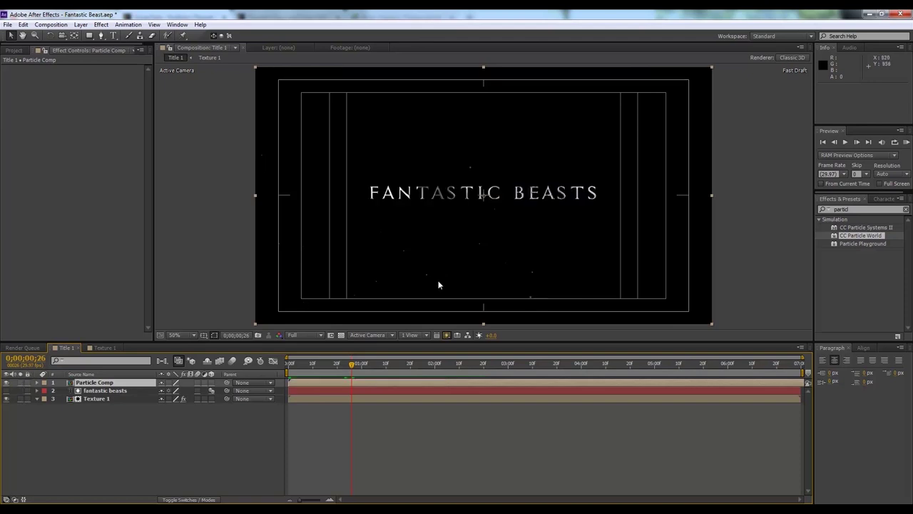
key(space)
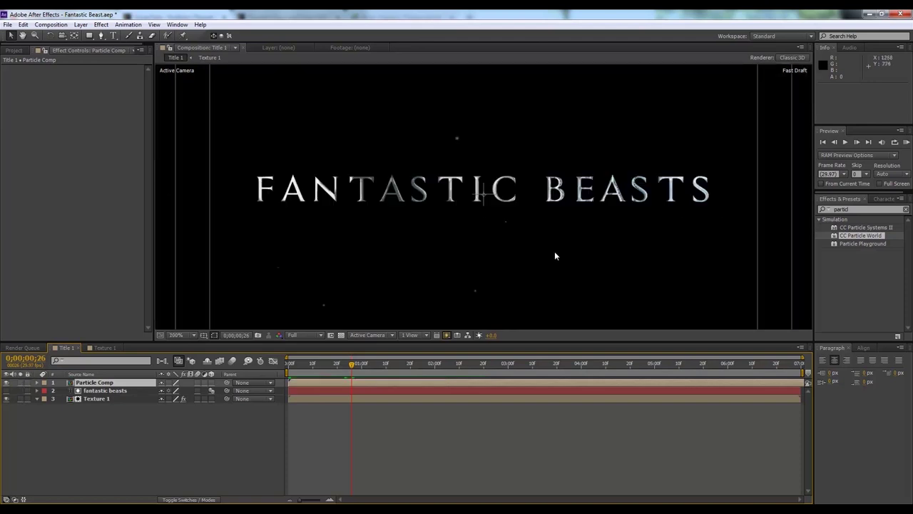
key(space)
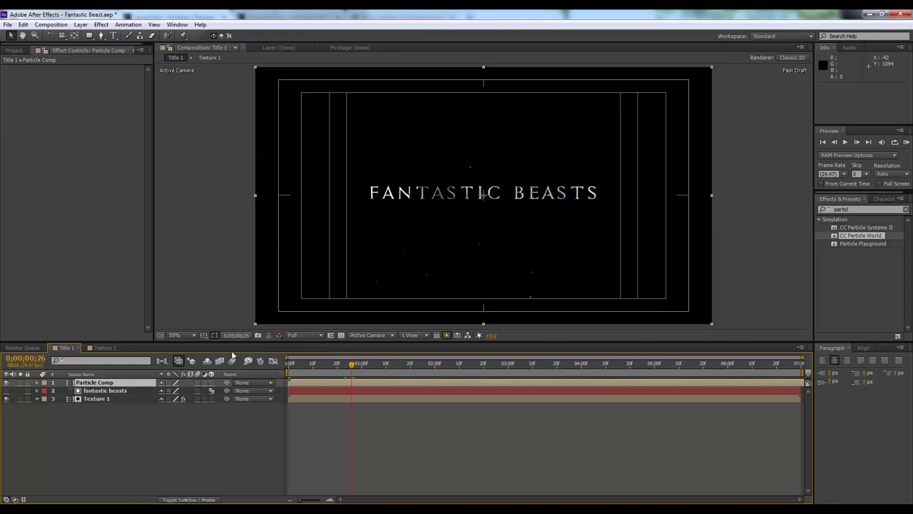
Create a black 1920 × 1080 px solid named Optical flare above all the layers in Title 1
click(104, 418)
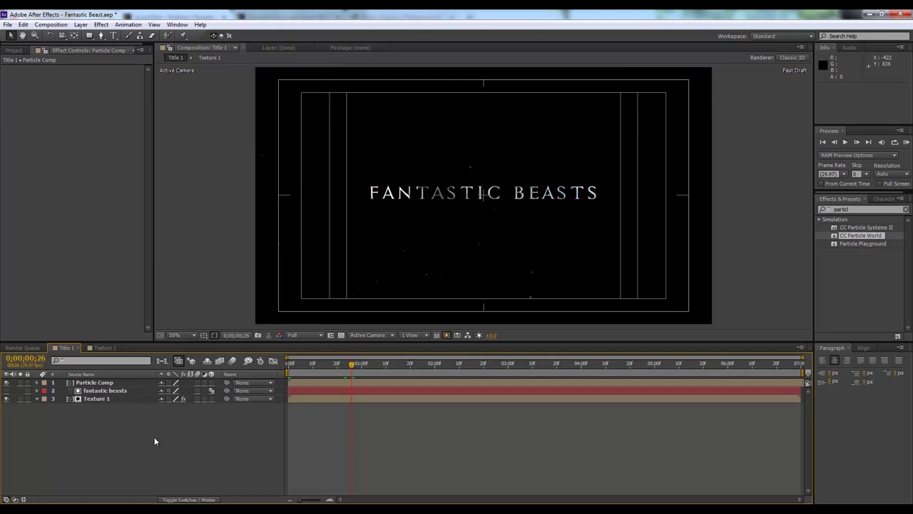
key(ctrl+y)
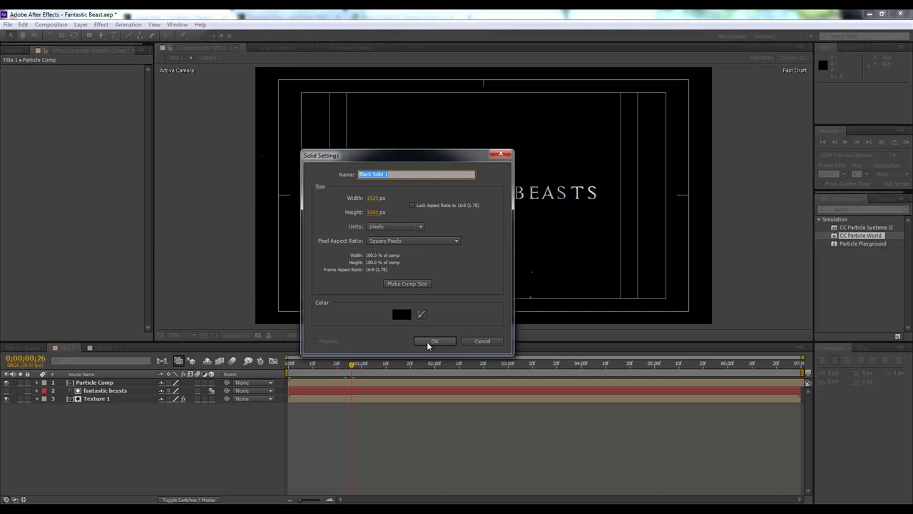
text(Optical flare)
click(451, 343)
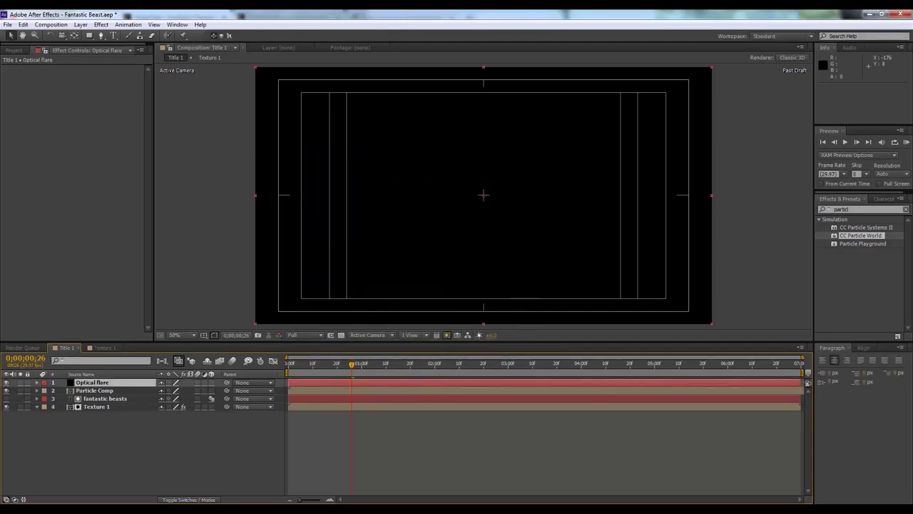
Apply Video Copilot's Optical Flares effect to the Optical flare solid and set its Render Mode to On Transparent
click(107, 26)
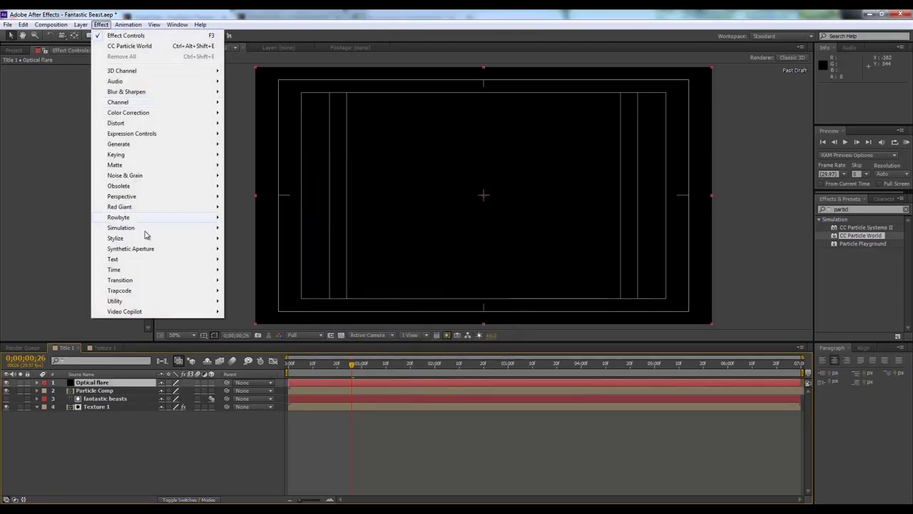
mouse_move(197, 315)
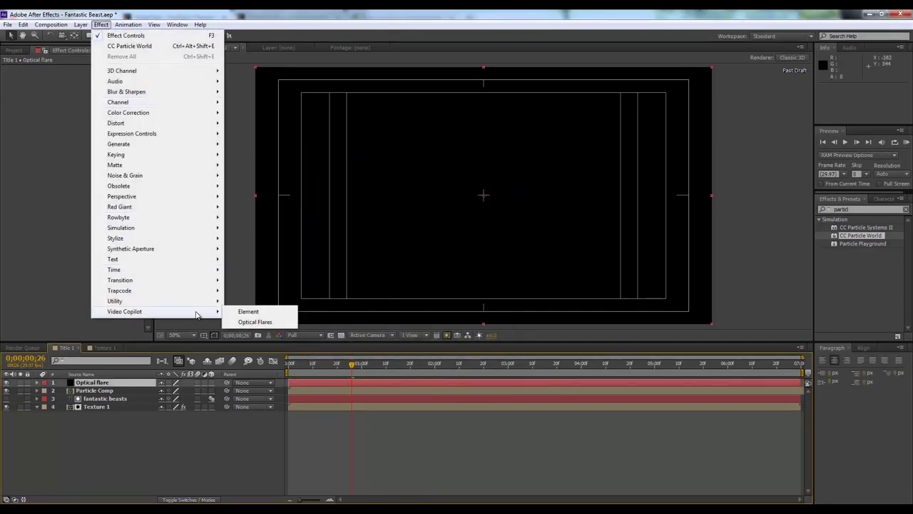
click(268, 322)
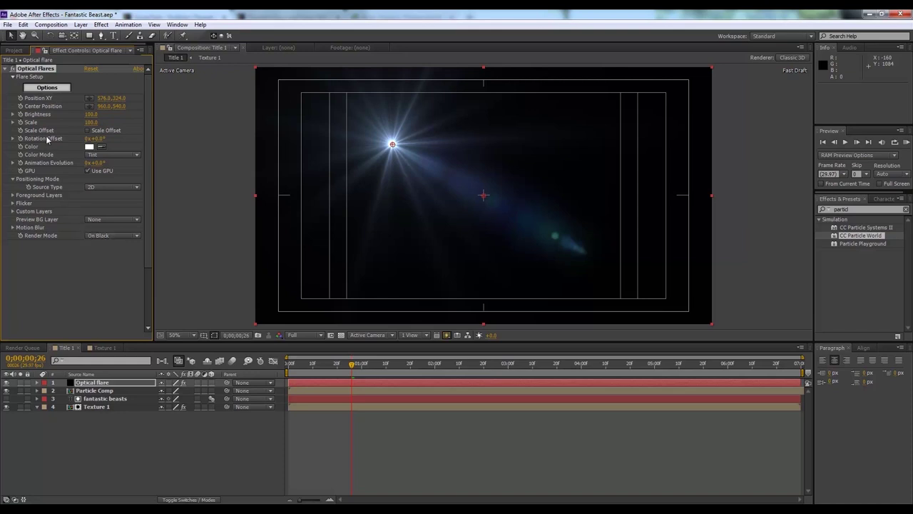
click(118, 237)
click(124, 258)
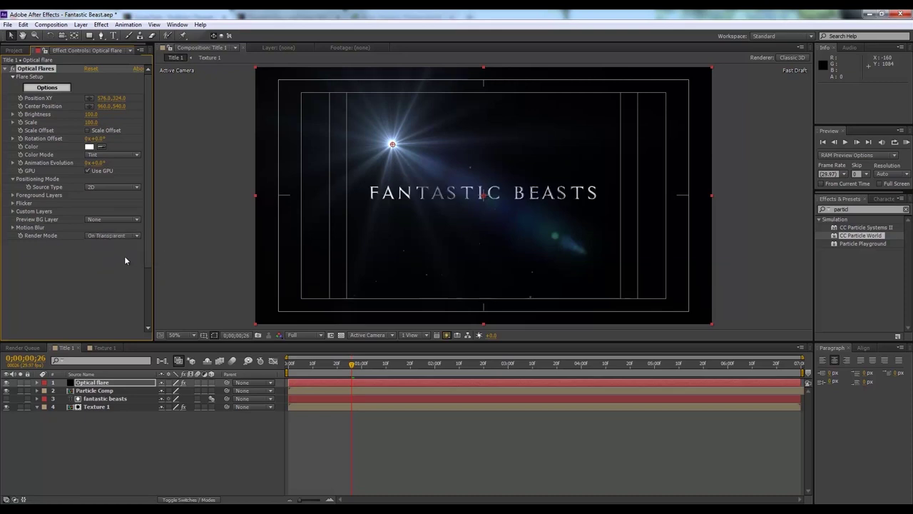
click(161, 470)
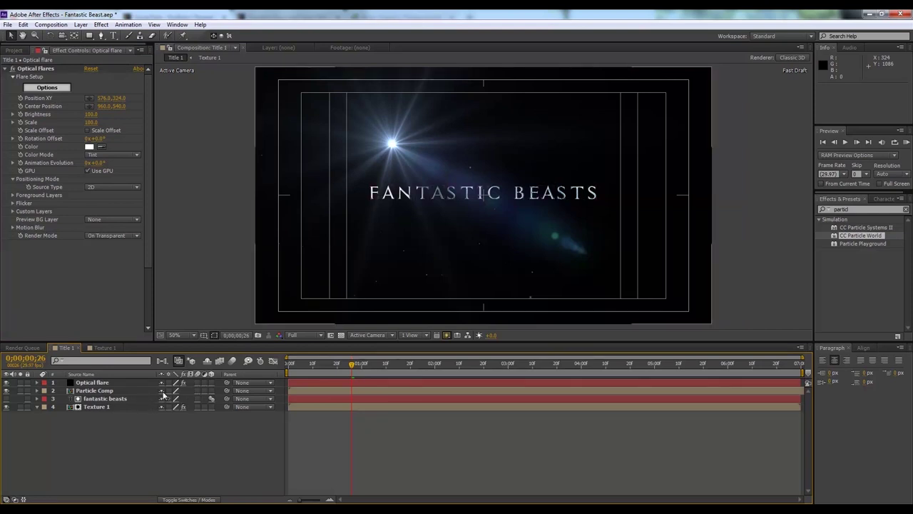
Open Particle Comp, close the Particle Comp and Texture 1 timelines, and select the Optical flare layer in Title 1
double_click(112, 390)
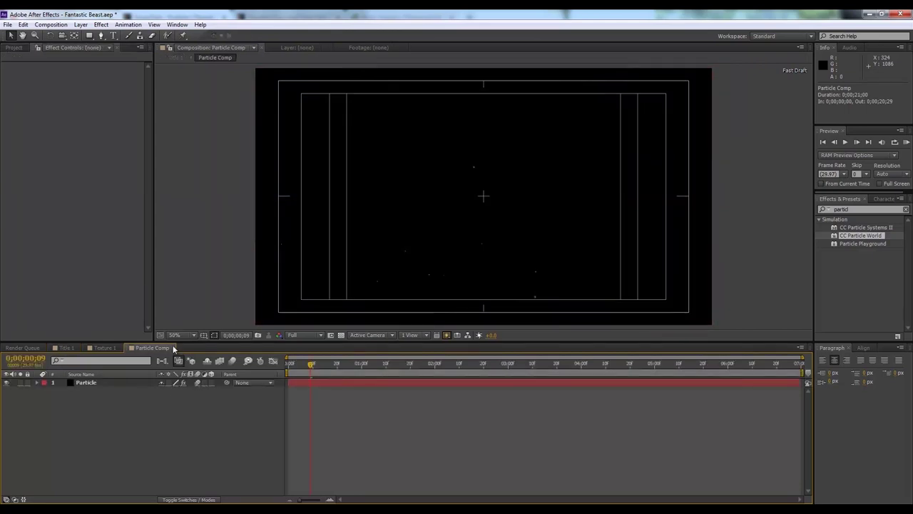
click(174, 347)
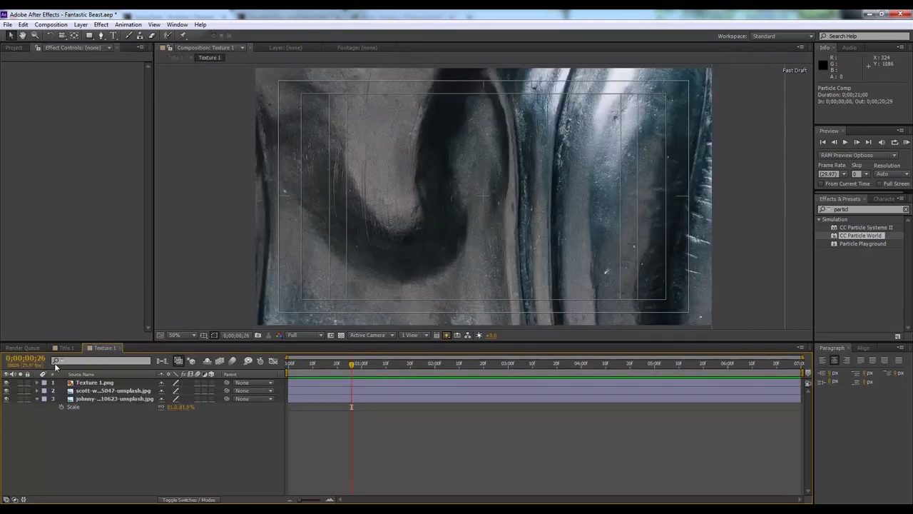
click(66, 348)
click(113, 347)
click(118, 348)
click(116, 384)
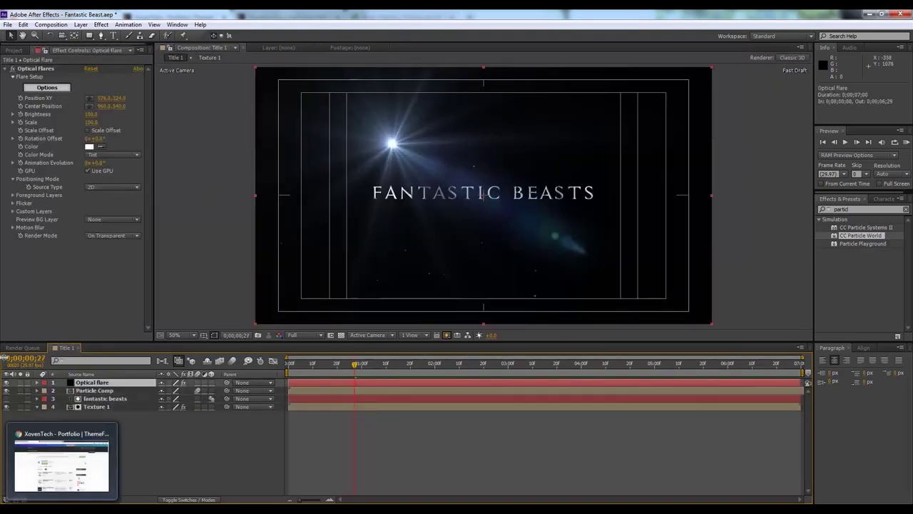
Move the flare's light source onto the middle of the title, at about 874, 496
click(59, 104)
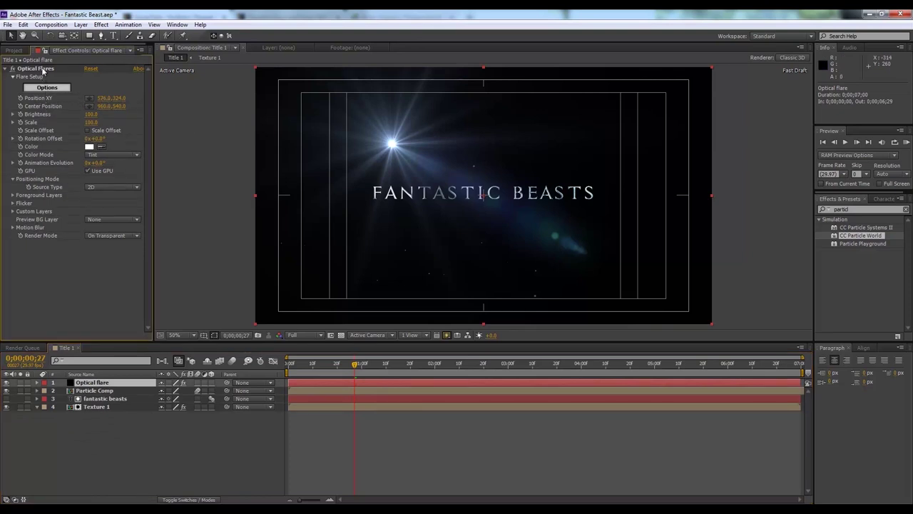
click(43, 70)
drag(394, 145, 464, 187)
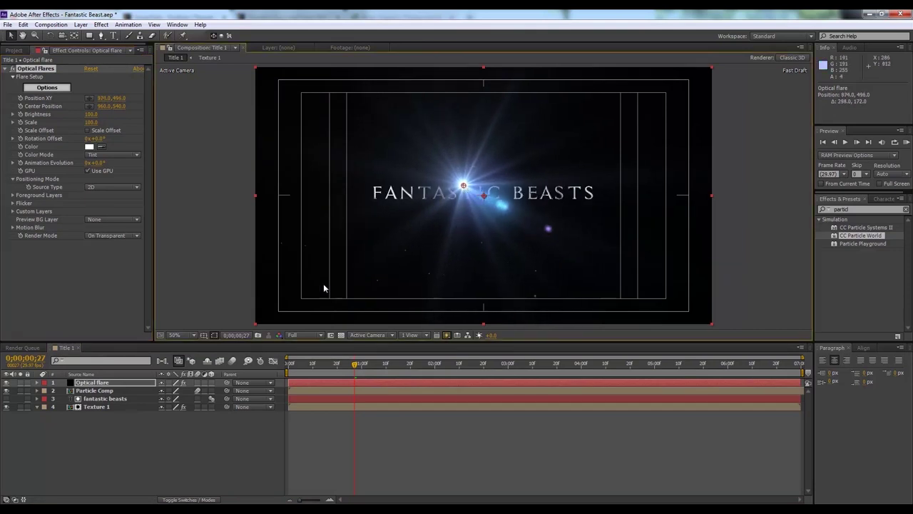
scroll(531, 226, up, 4)
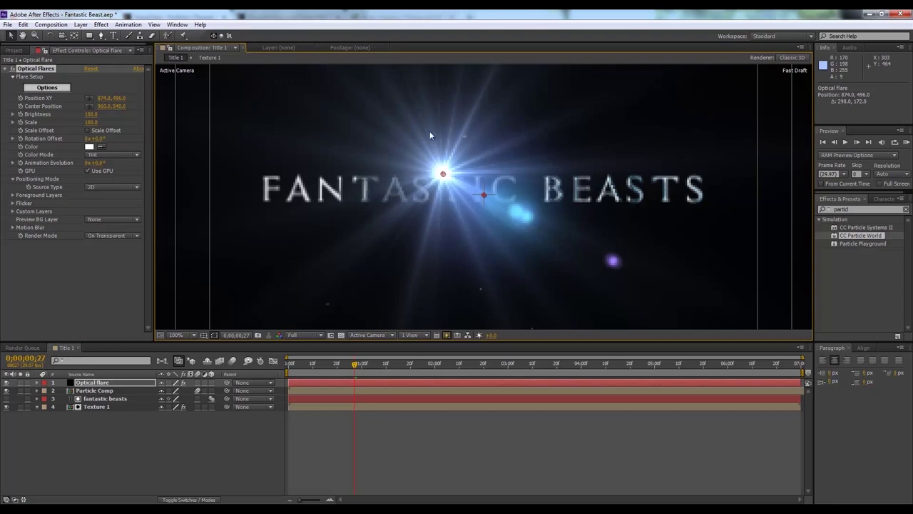
Open the Optical Flares options and examine the flare presets in the Light folder
click(47, 89)
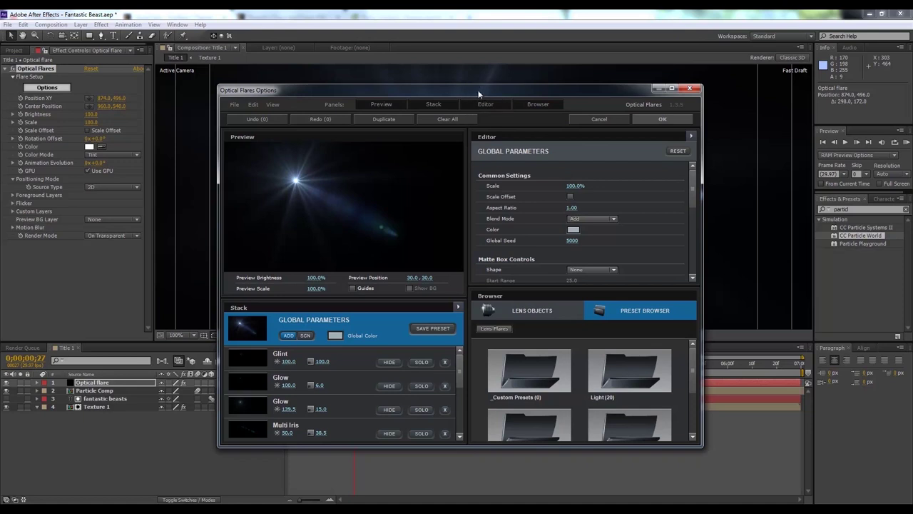
drag(478, 93, 463, 67)
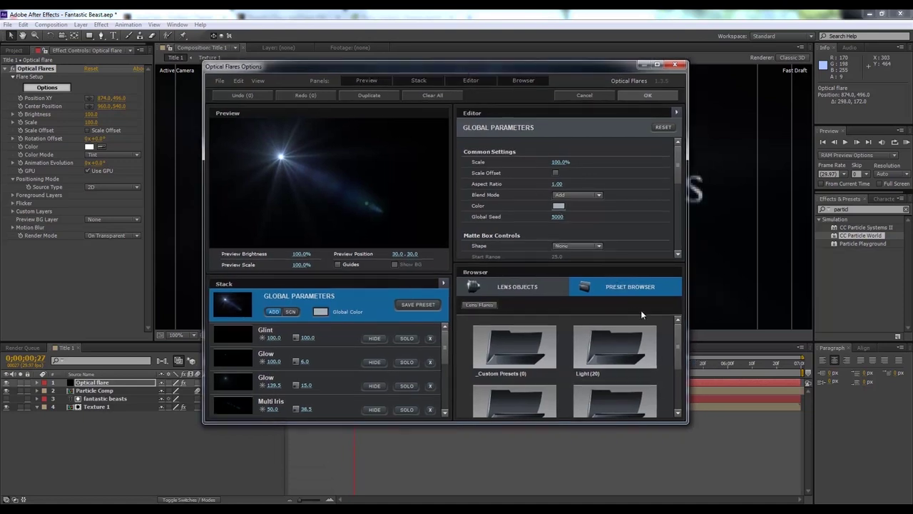
double_click(629, 343)
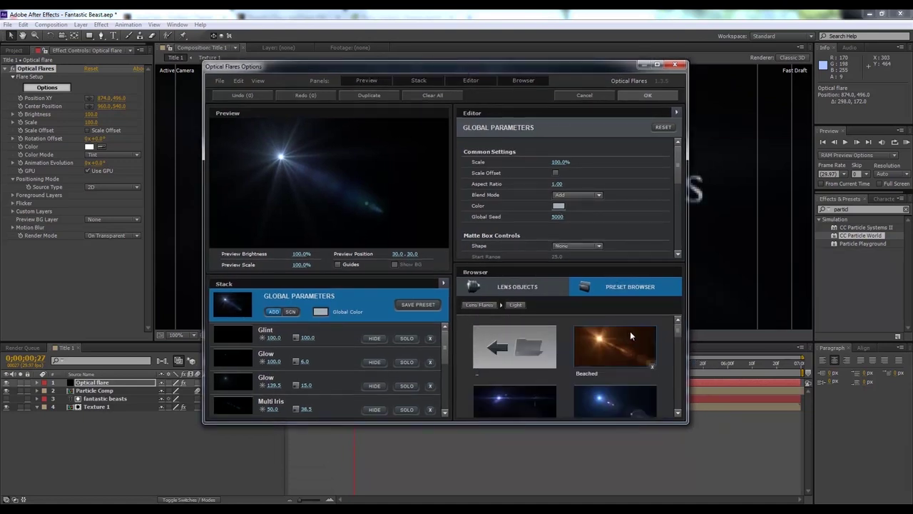
scroll(630, 331, down, 2)
scroll(646, 367, down, 6)
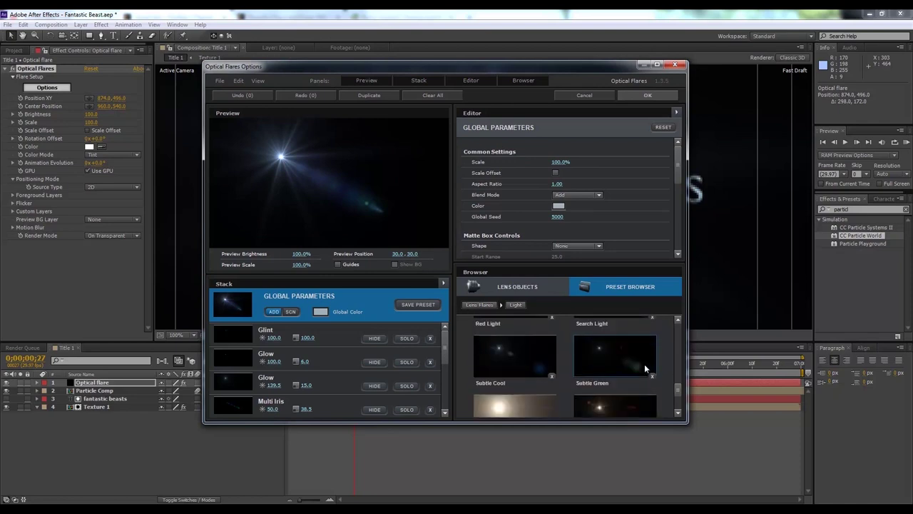
scroll(644, 364, up, 3)
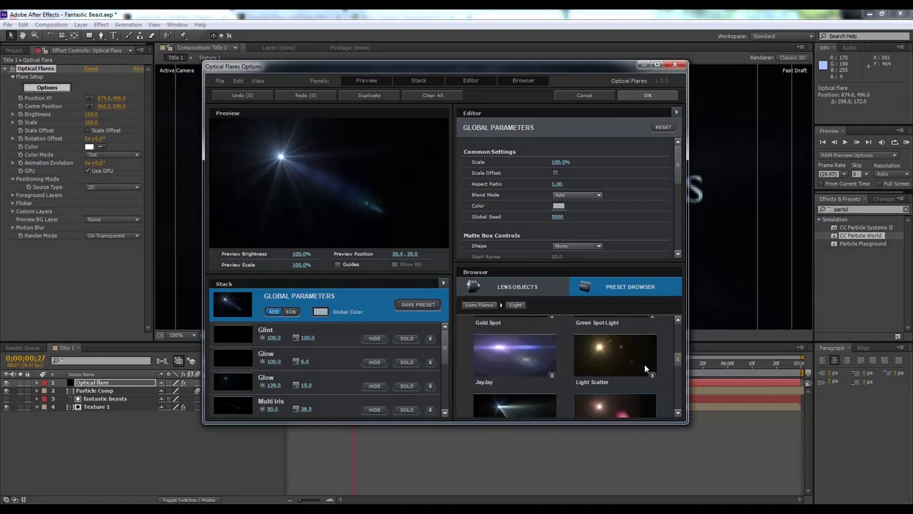
scroll(644, 364, up, 3)
click(514, 348)
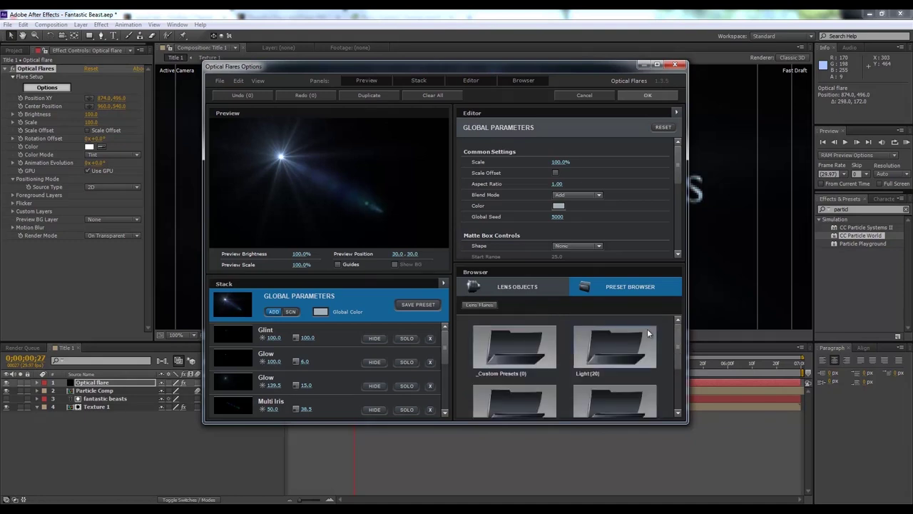
click(623, 344)
scroll(621, 346, down, 5)
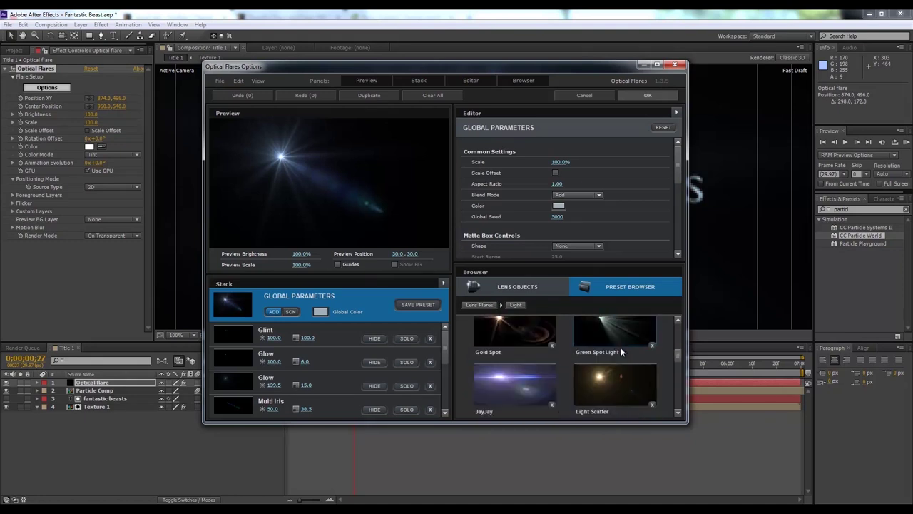
scroll(621, 349, up, 5)
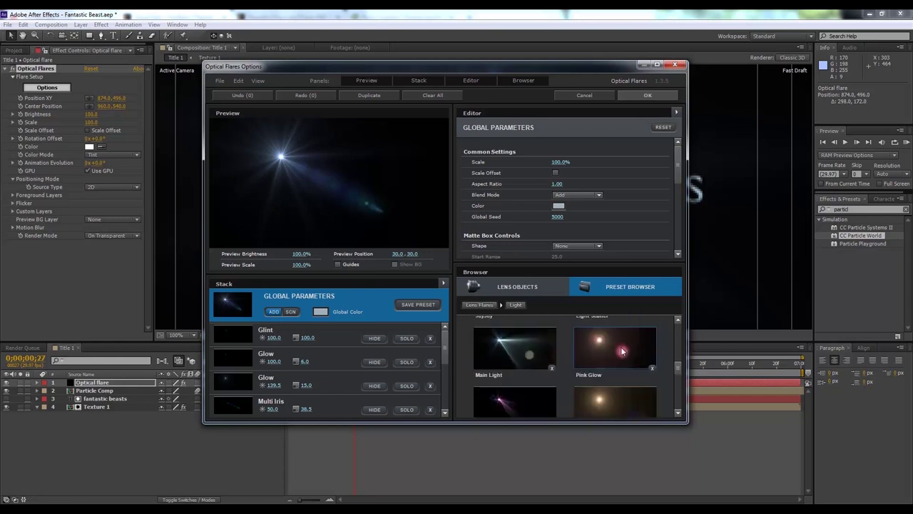
Examine the flare presets in the Motion Graphics folder for a suitable look
click(485, 304)
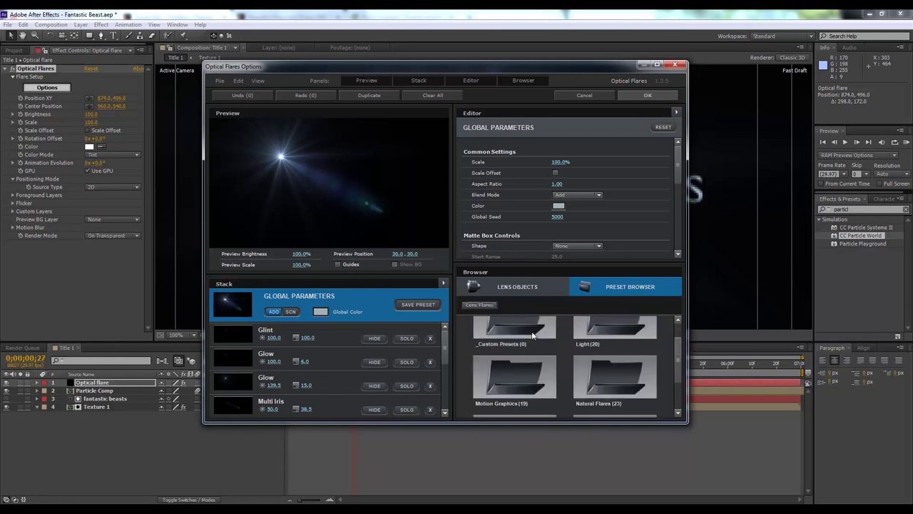
click(523, 371)
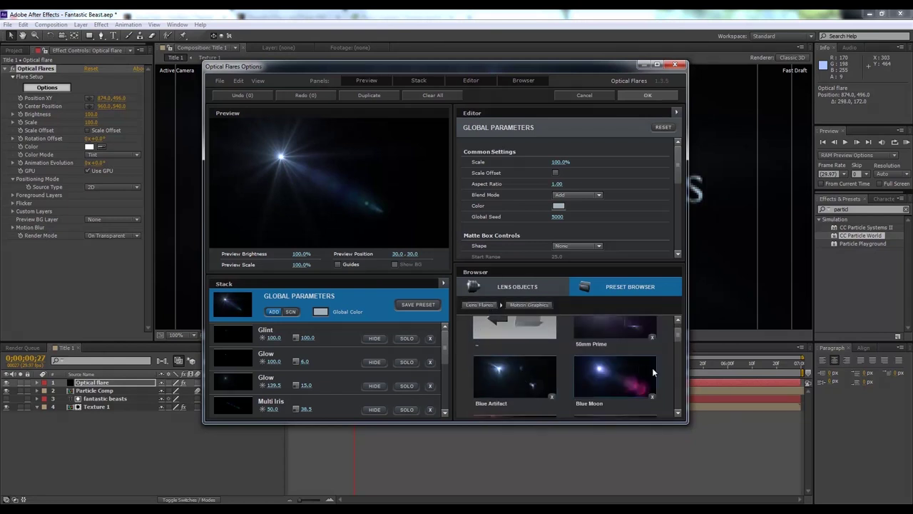
scroll(653, 371, down, 5)
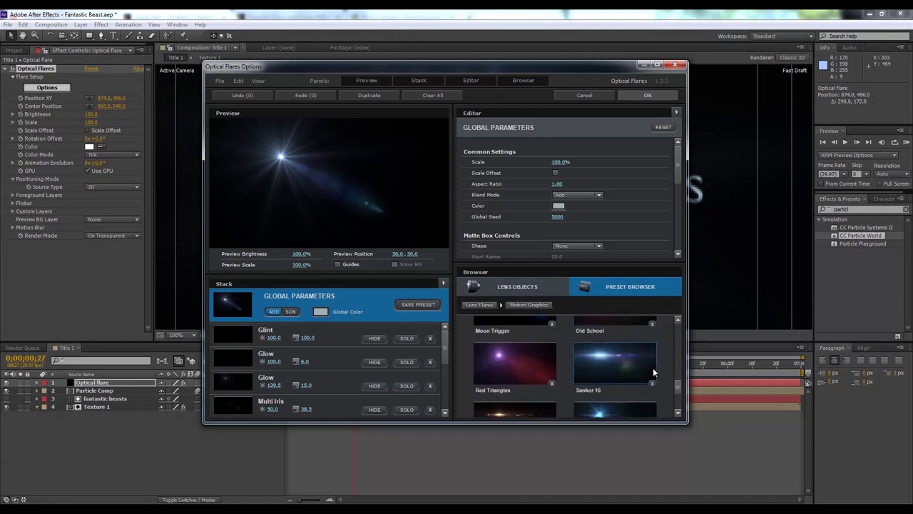
scroll(653, 371, down, 3)
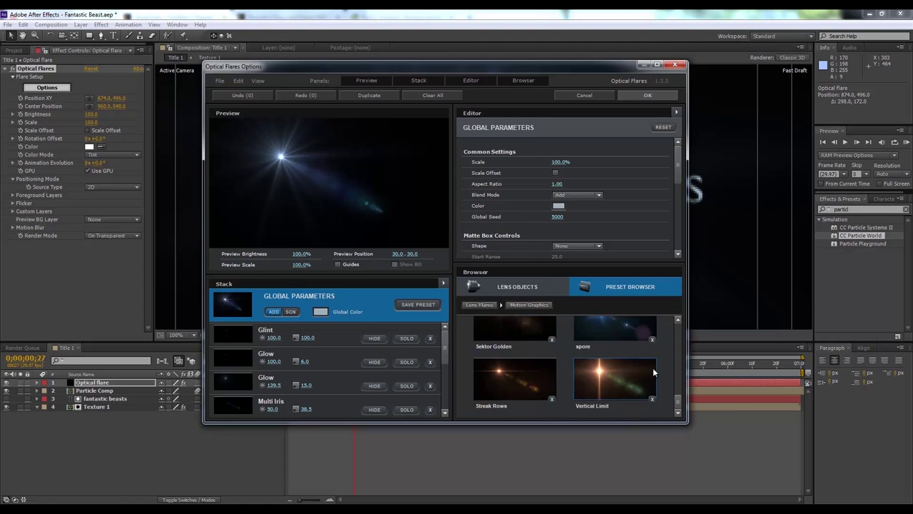
scroll(653, 371, up, 3)
scroll(653, 368, up, 5)
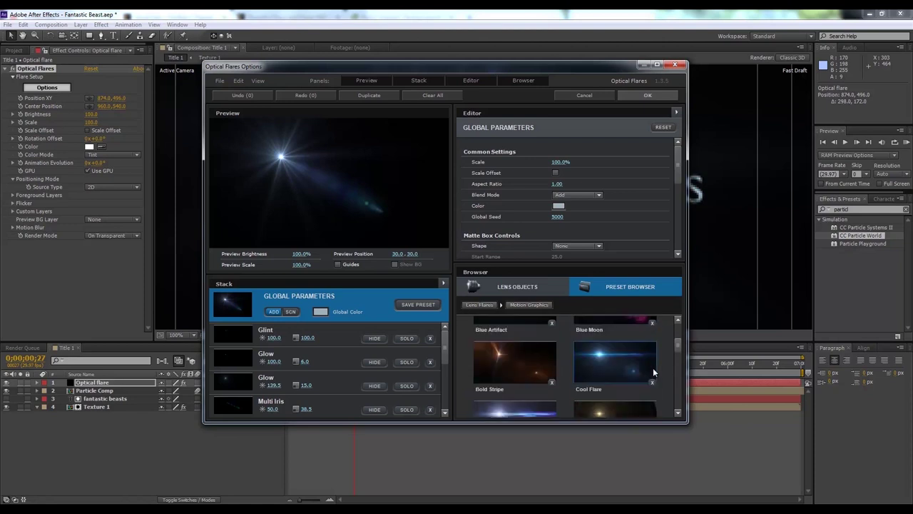
Load the Landing flare from the Pro Presets 2 folder, and replace it with the preset directly below Mini-Anamorphic
click(494, 324)
scroll(571, 375, down, 3)
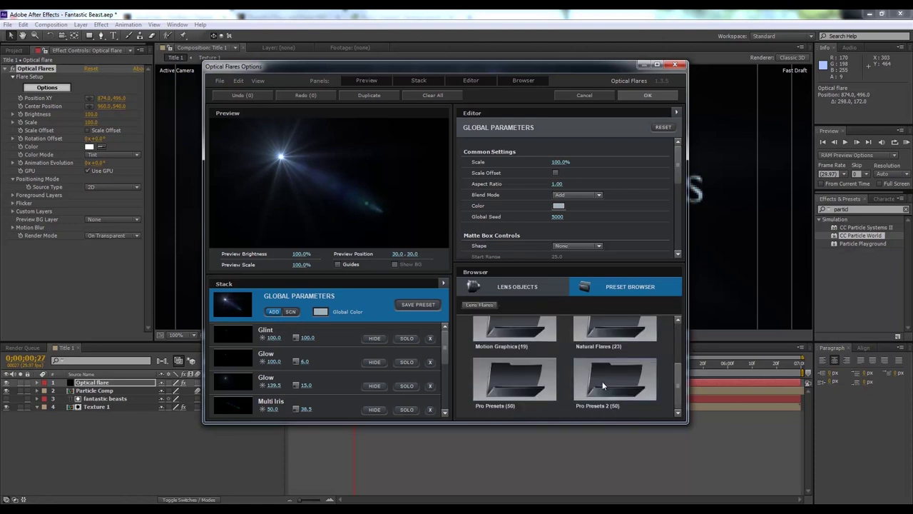
click(628, 371)
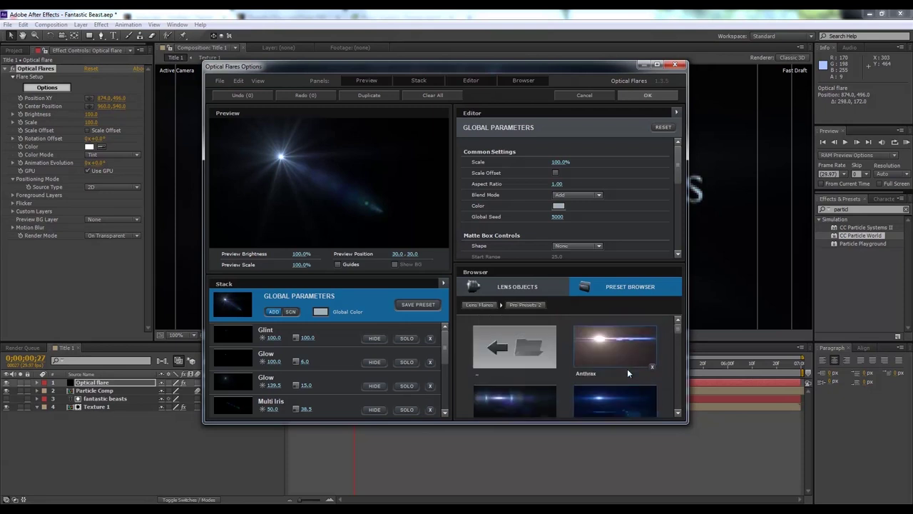
scroll(627, 368, down, 1)
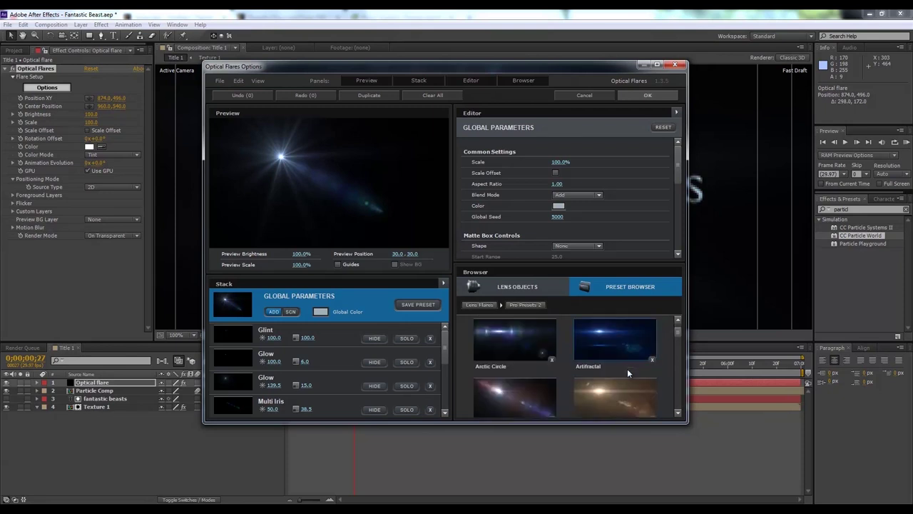
scroll(627, 368, down, 4)
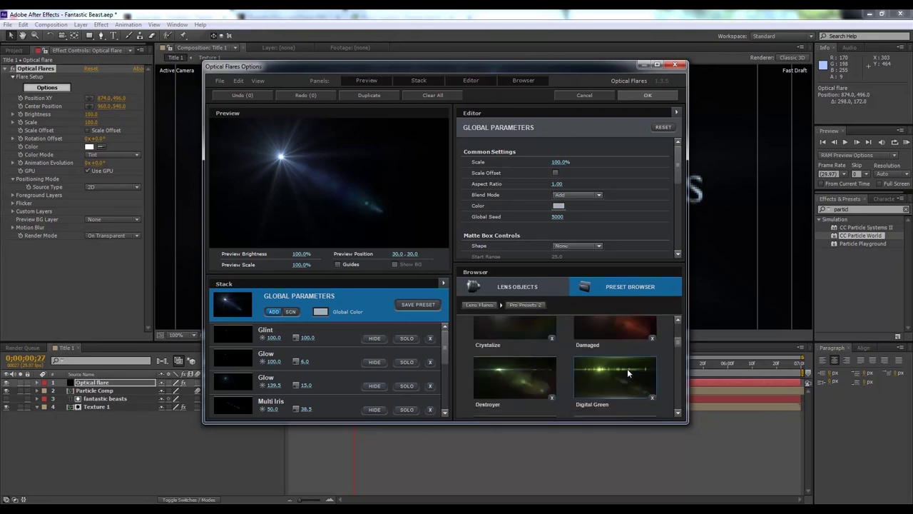
scroll(628, 368, down, 4)
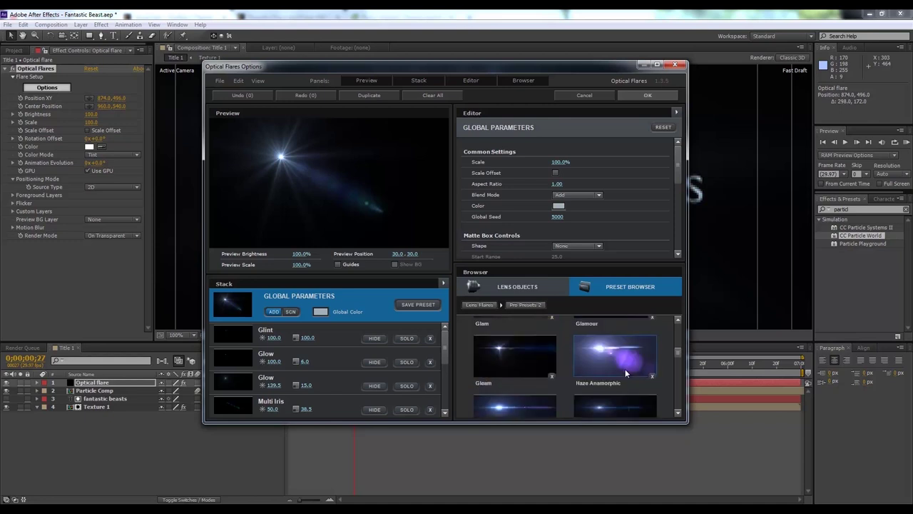
scroll(623, 368, down, 1)
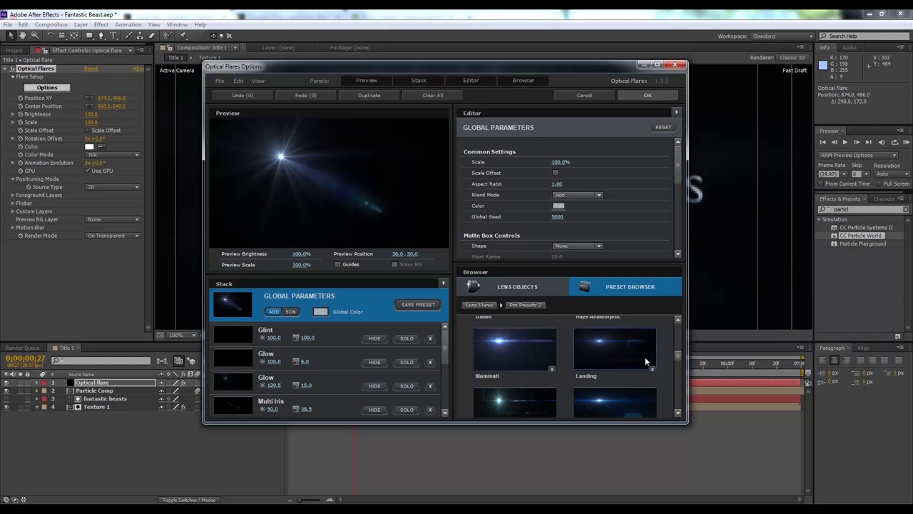
click(636, 349)
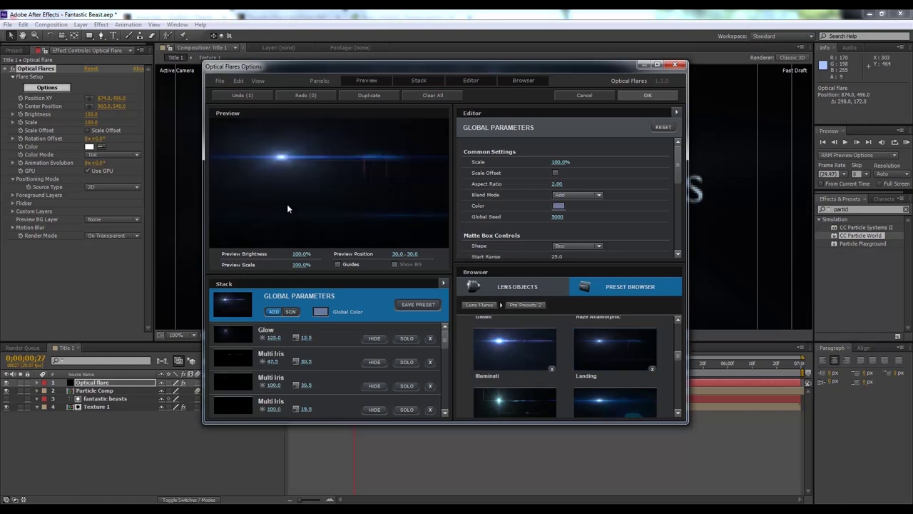
scroll(628, 411, down, 2)
click(627, 410)
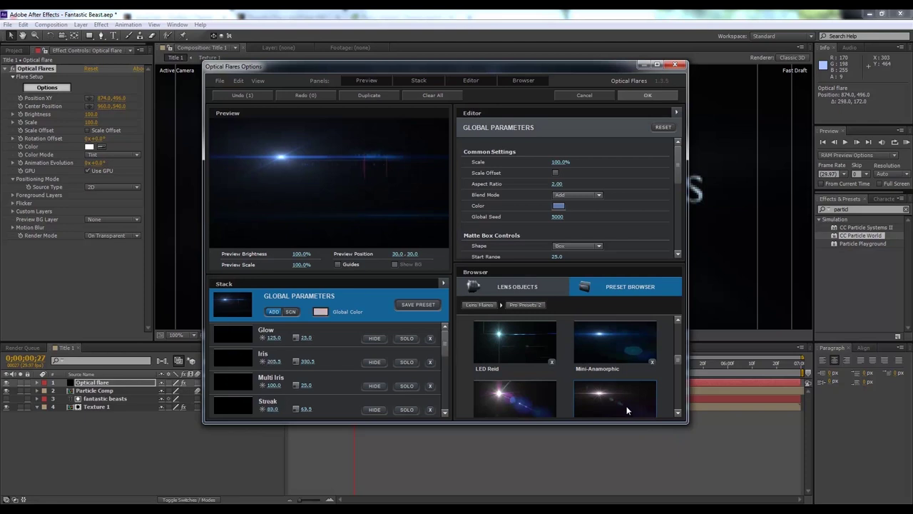
Try the Scortch and Solaris flare presets and the preset directly below Stretch Flare in the Pro Presets 2 folder
scroll(627, 410, down, 5)
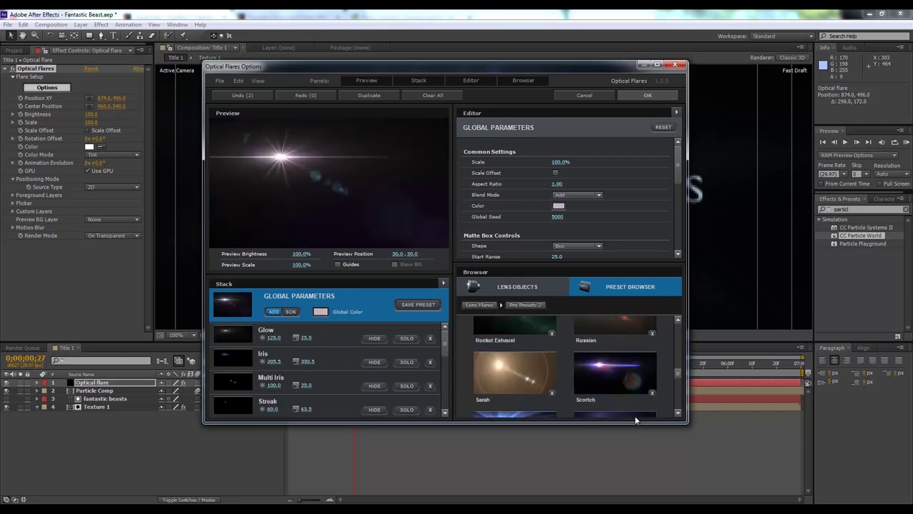
click(600, 372)
scroll(610, 367, down, 2)
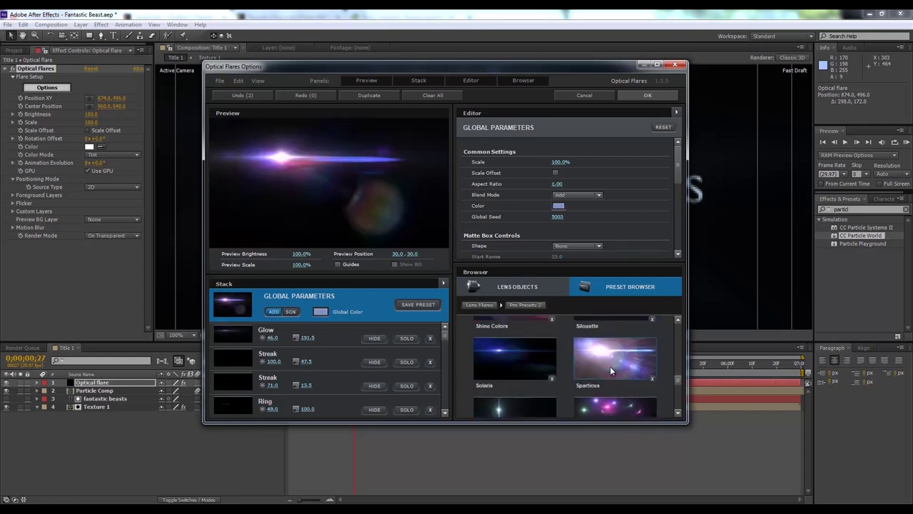
click(532, 366)
scroll(511, 361, down, 1)
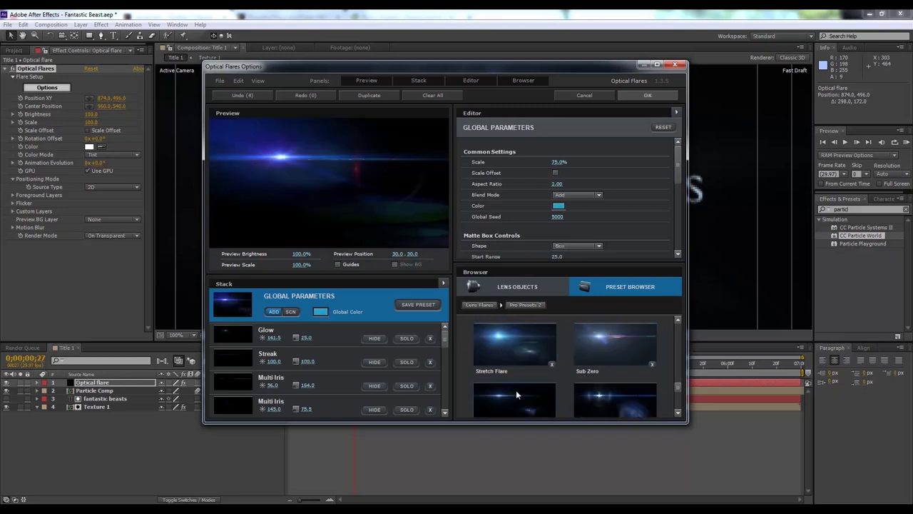
click(516, 392)
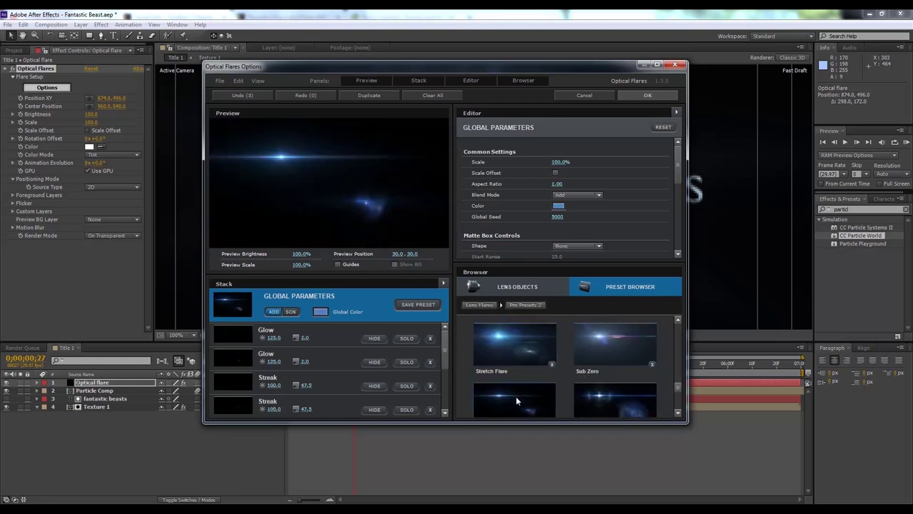
Try the Vertical Limit flare preset and look through the neighbouring presets
scroll(515, 398, up, 1)
scroll(611, 376, up, 1)
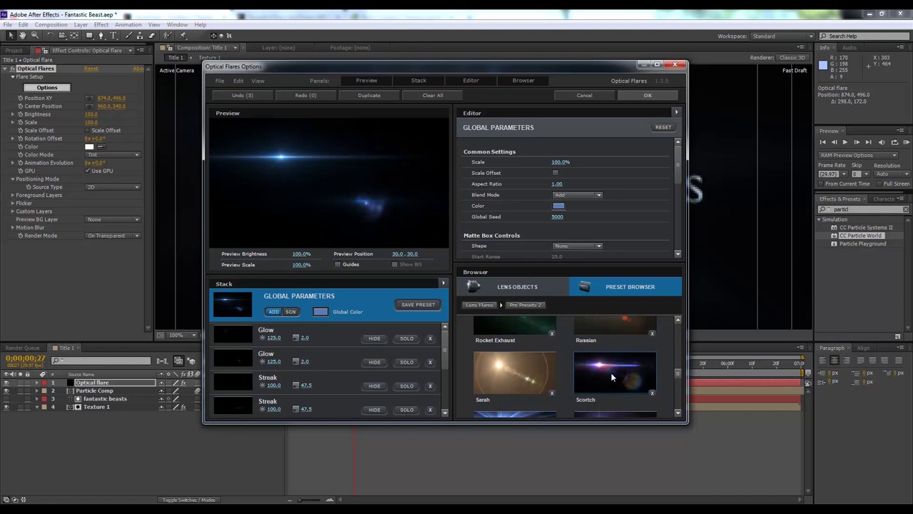
scroll(611, 378, up, 1)
scroll(609, 378, down, 4)
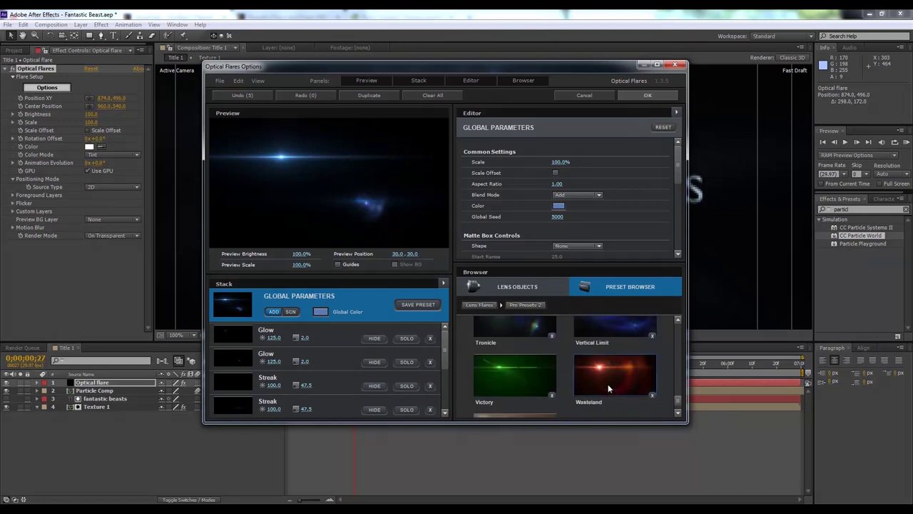
click(608, 384)
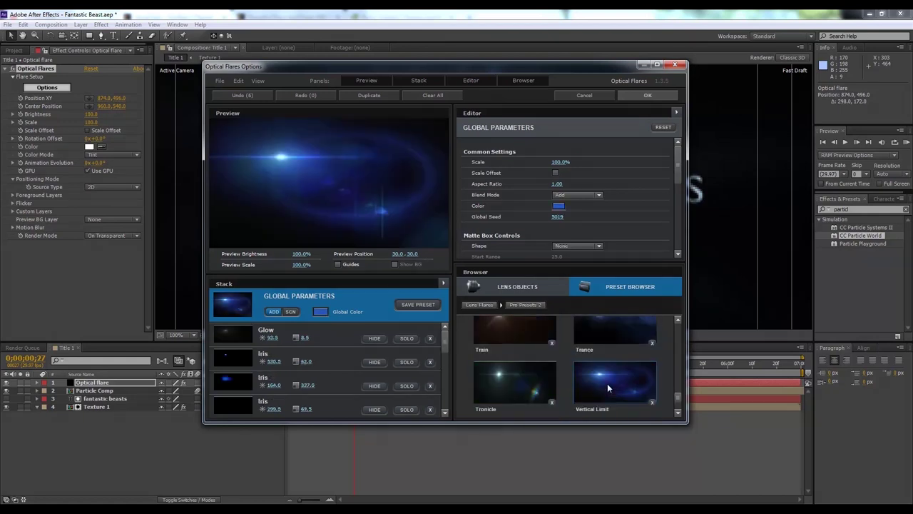
scroll(516, 377, down, 2)
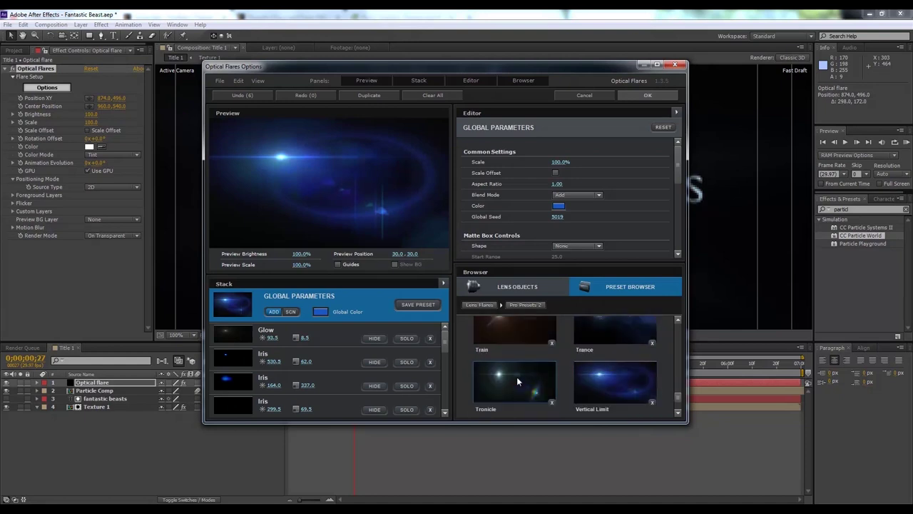
scroll(516, 377, up, 3)
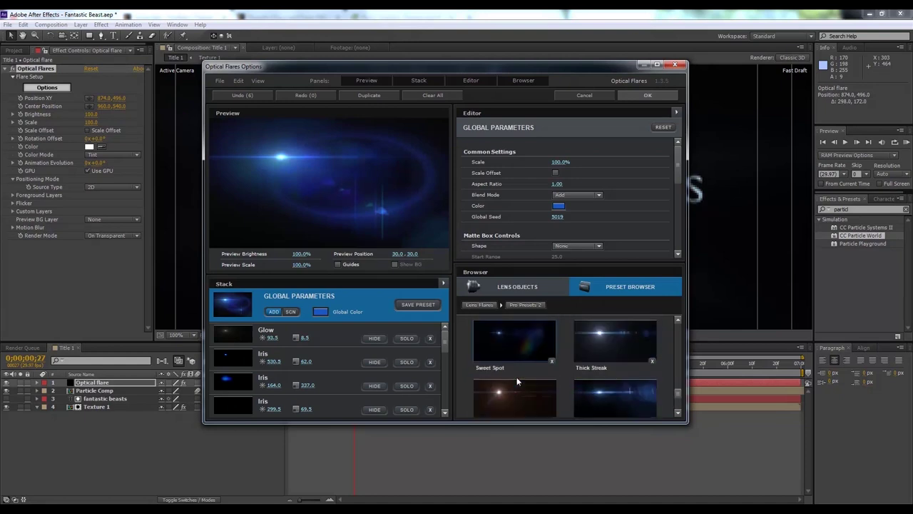
Compare the Sweet Spot, Tronicle and Train flare presets by loading each one in turn
click(511, 346)
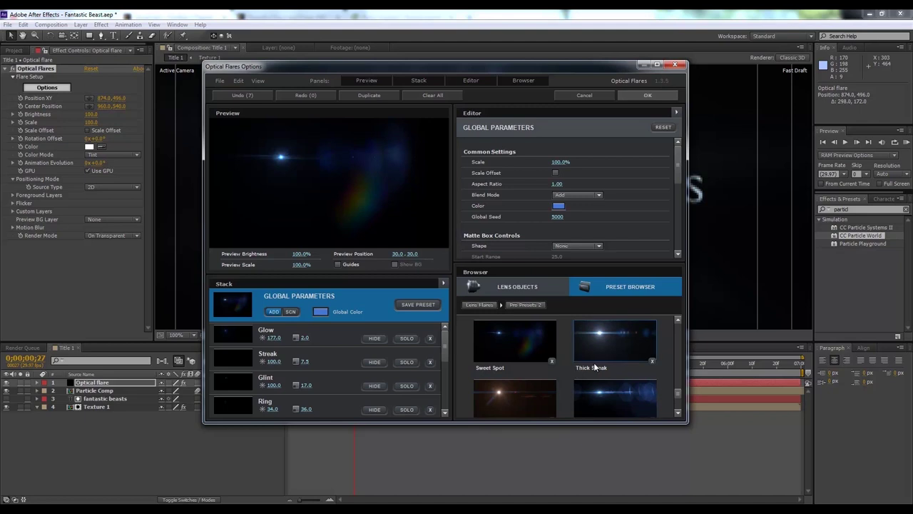
scroll(594, 362, down, 1)
click(513, 383)
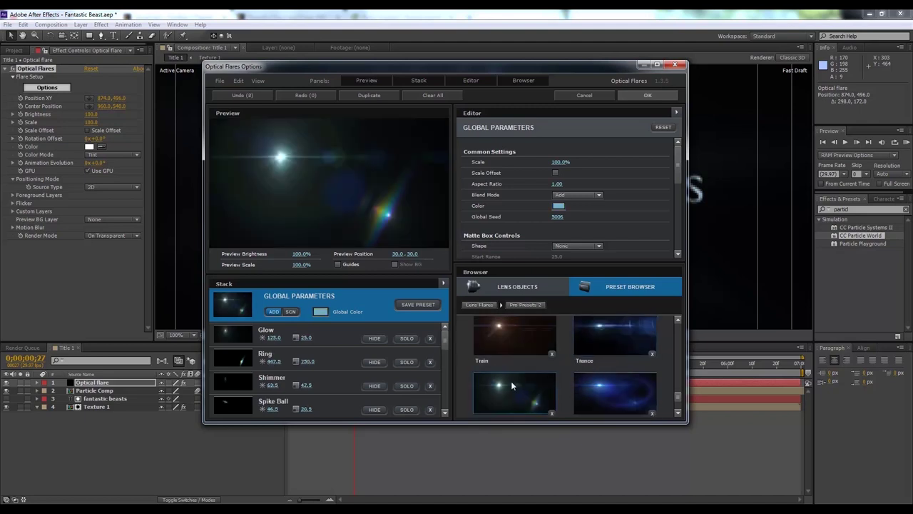
scroll(589, 377, down, 3)
scroll(572, 377, up, 3)
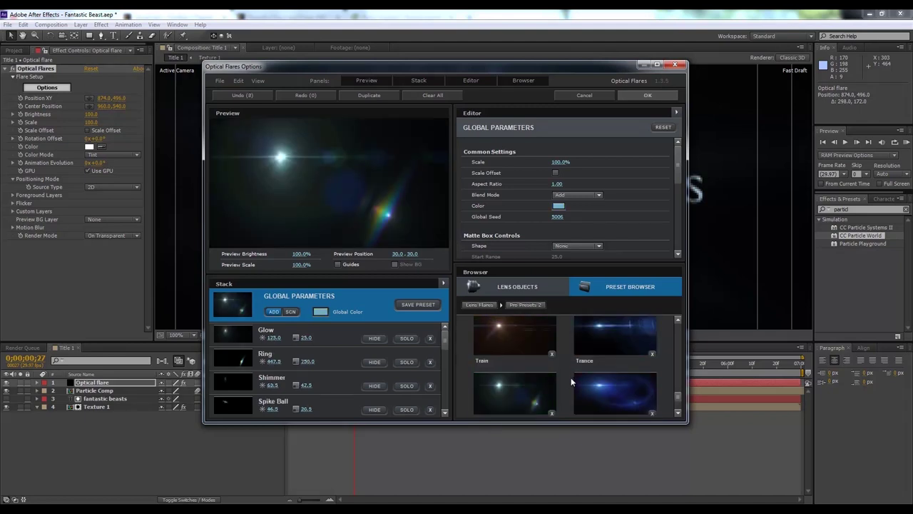
click(515, 341)
Load the Sweet Spot flare preset and apply it to the title composition
scroll(519, 348, up, 1)
click(520, 348)
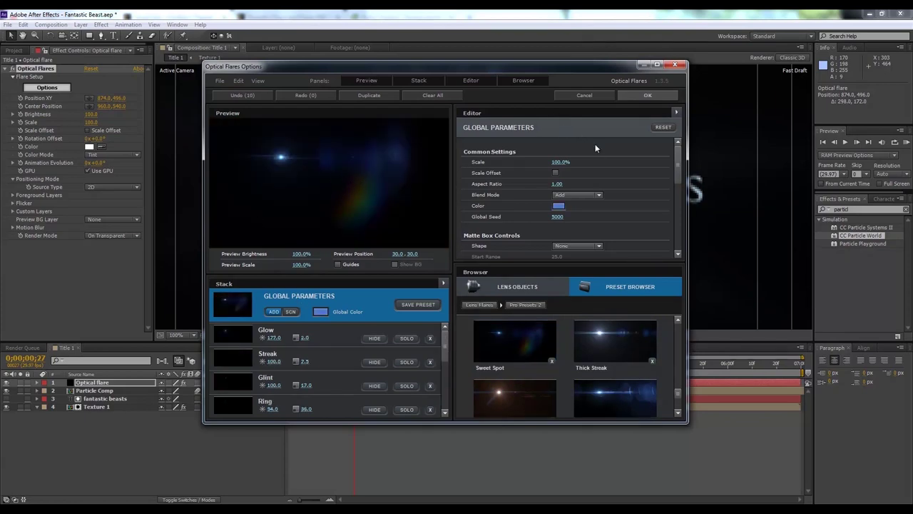
click(646, 96)
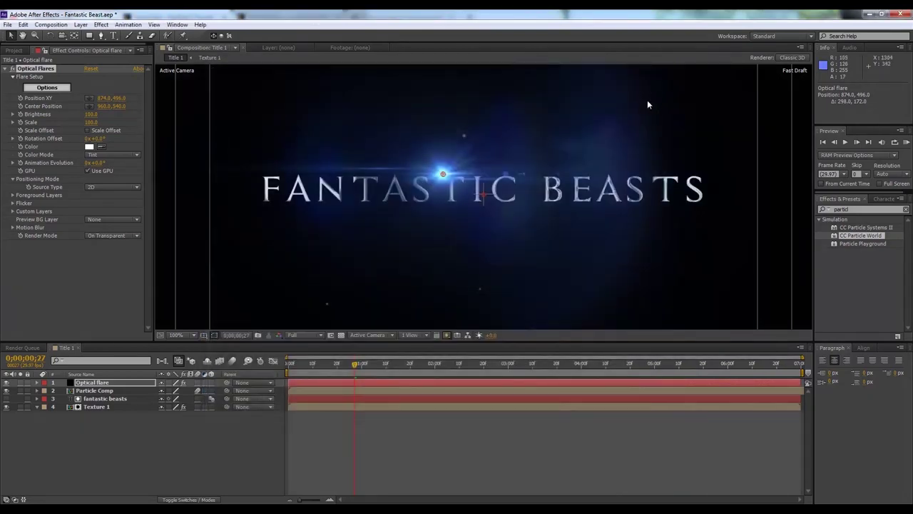
Try moving the flare's center position to about 1024, 576, and undo the move
key(comma)
key(comma)
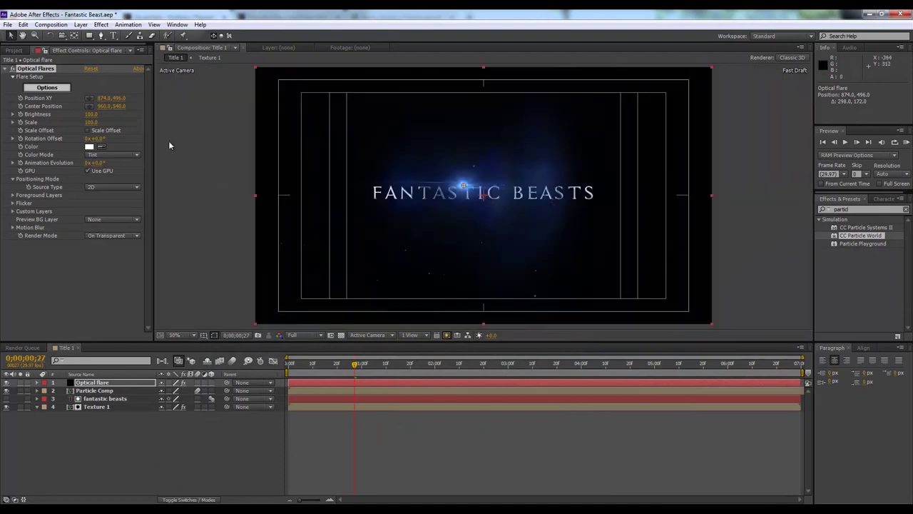
drag(480, 194, 503, 206)
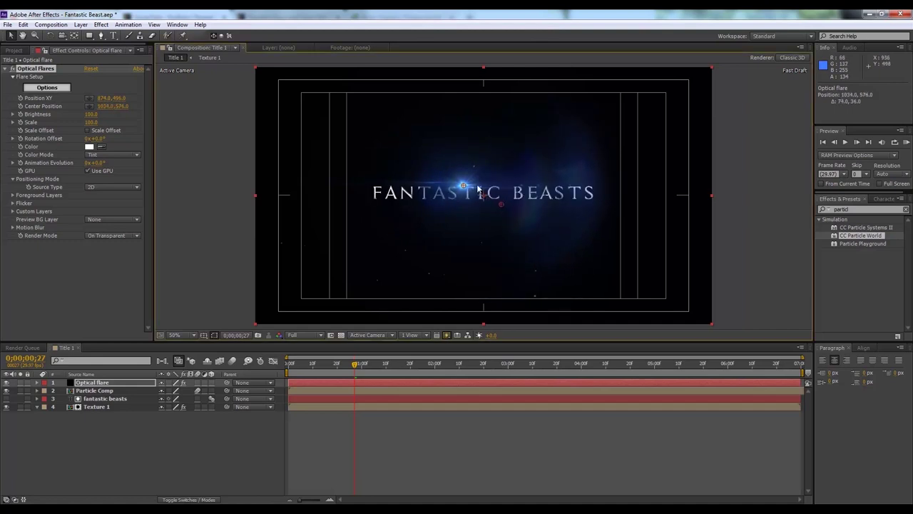
key(ctrl+z)
click(141, 447)
key(.)
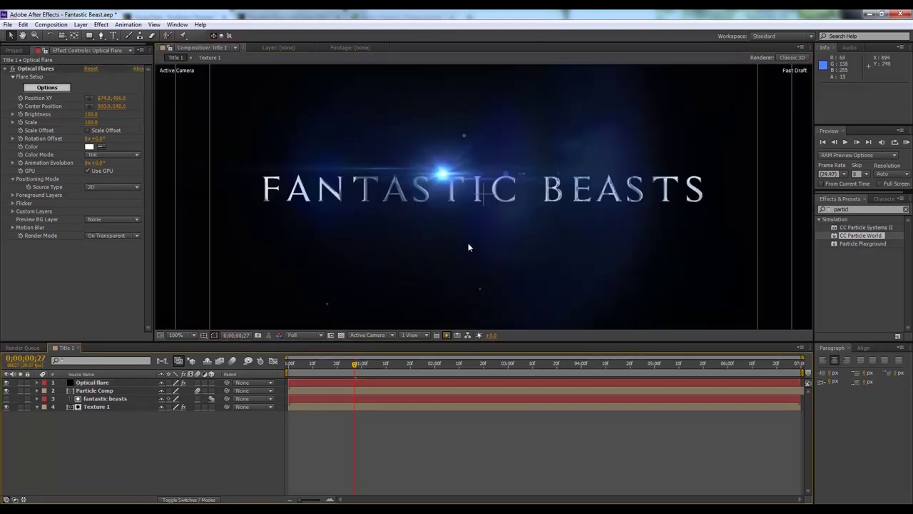
Set the flare's Position XY to 790, 496 and its Center Position to 1210, 540
click(44, 99)
mouse_move(102, 97)
mouse_down()
mouse_move(197, 95)
mouse_move(62, 93)
mouse_move(278, 196)
mouse_up()
key(comma)
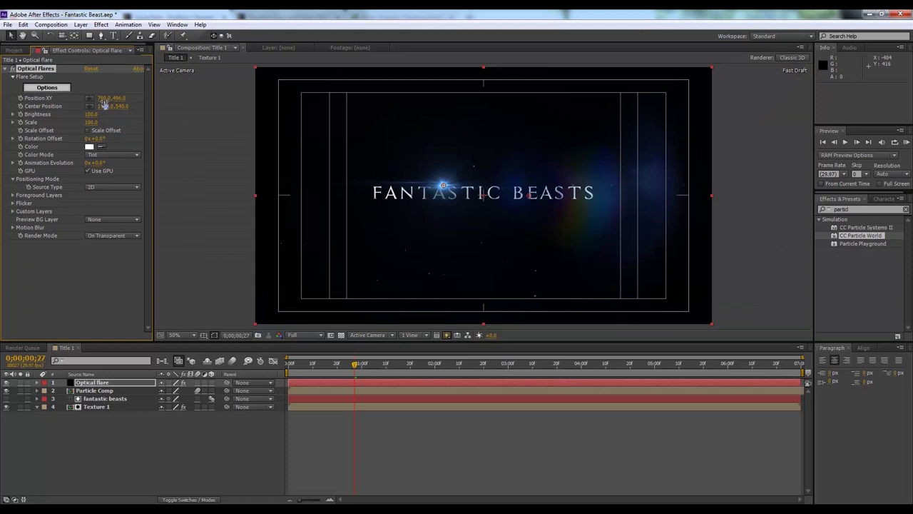
drag(112, 112, 138, 114)
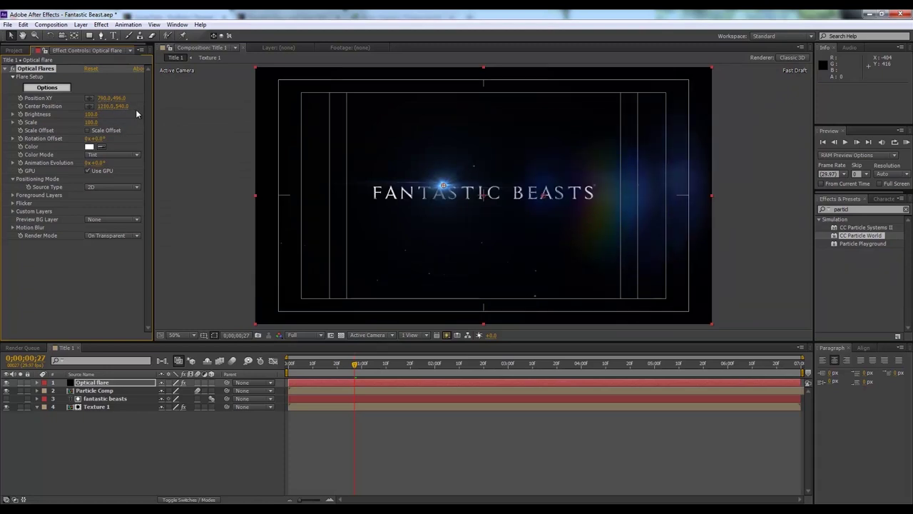
click(170, 432)
scroll(495, 189, up, 2)
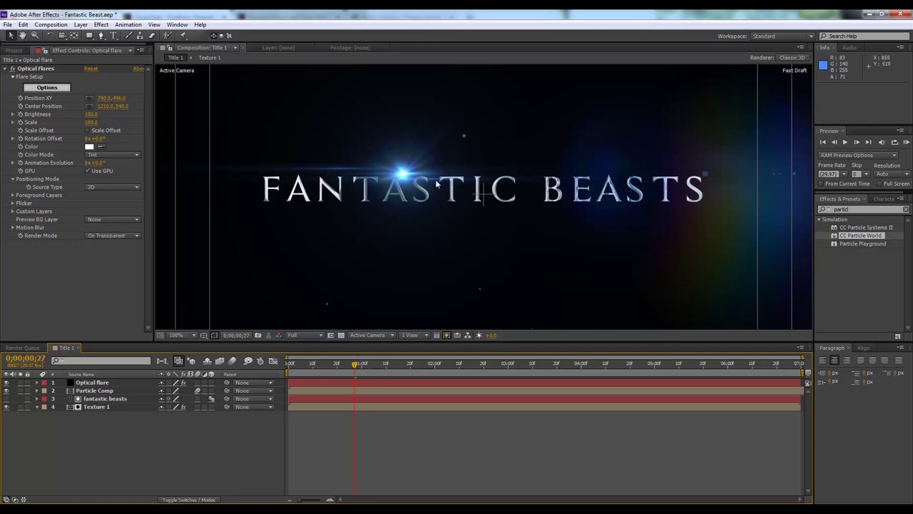
At 0;00;00;25, set the flare's Position XY to 835, 499 and turn on keyframing for it
click(312, 366)
click(336, 365)
click(327, 365)
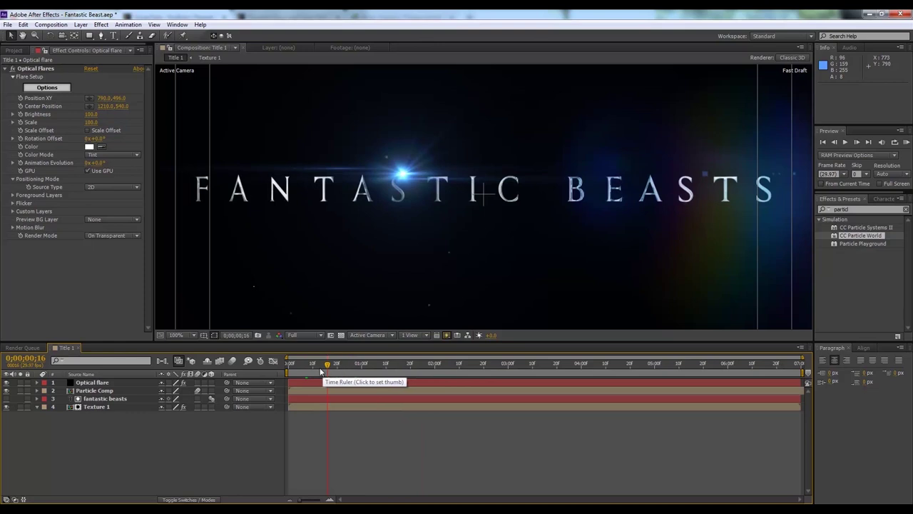
click(309, 365)
drag(309, 365, 352, 366)
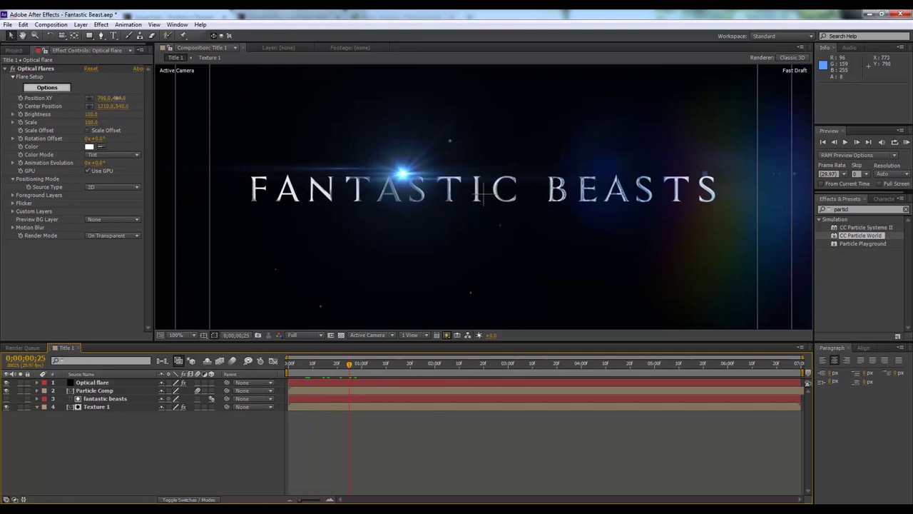
click(117, 98)
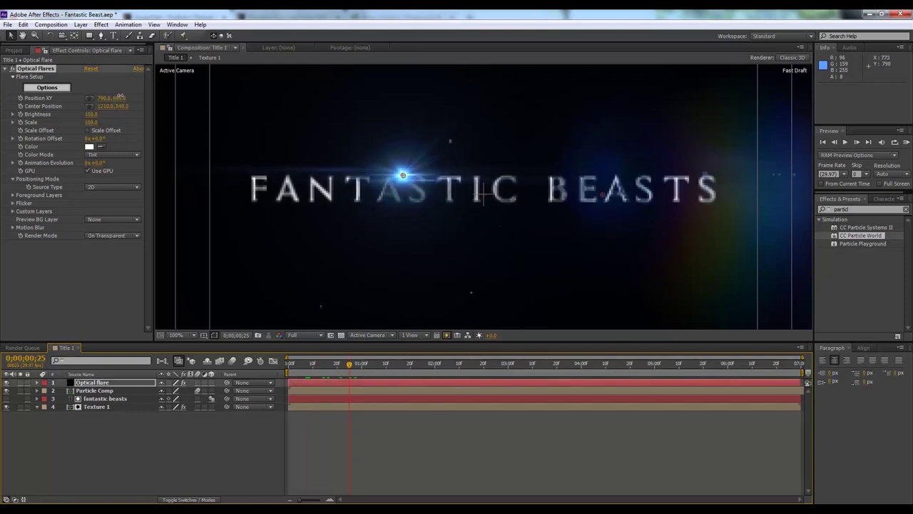
mouse_move(120, 98)
mouse_down()
mouse_move(89, 98)
mouse_move(120, 97)
mouse_move(104, 96)
mouse_up()
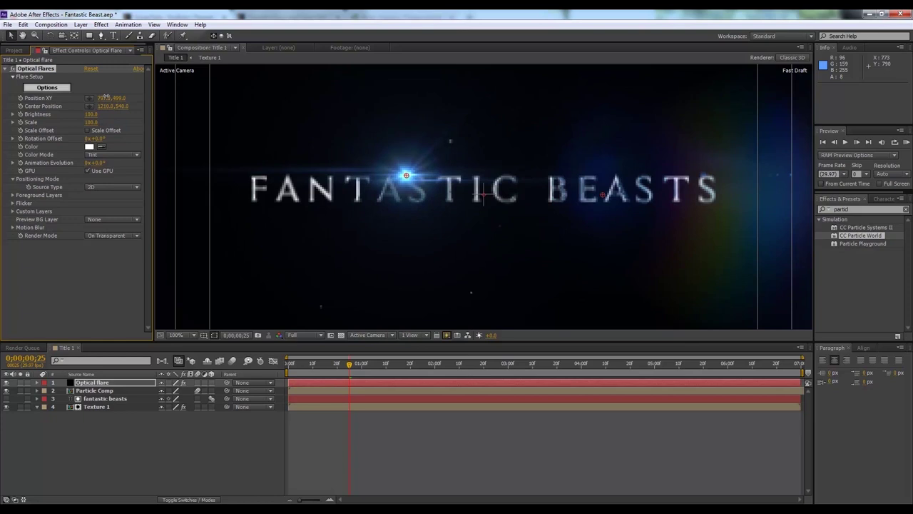
drag(104, 95, 138, 144)
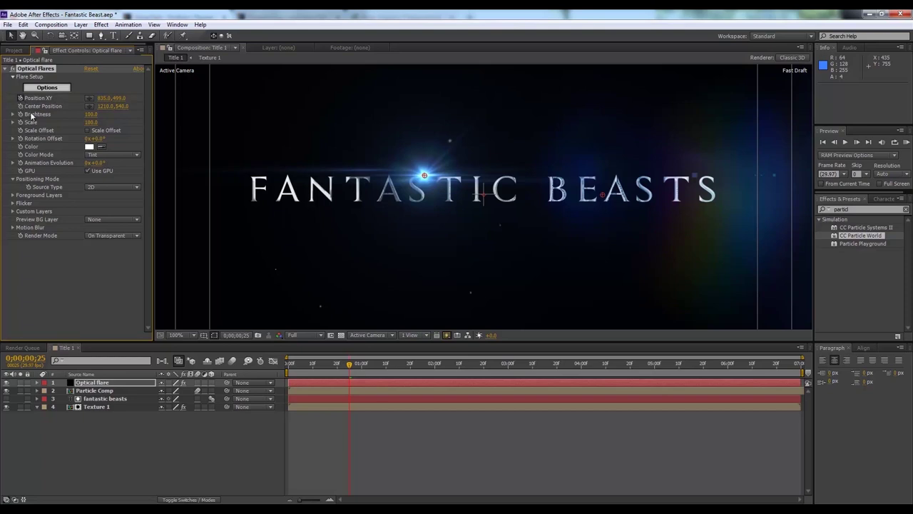
Reveal the keyframed properties of the Optical flare layer and the fantastic beasts text layer
click(37, 383)
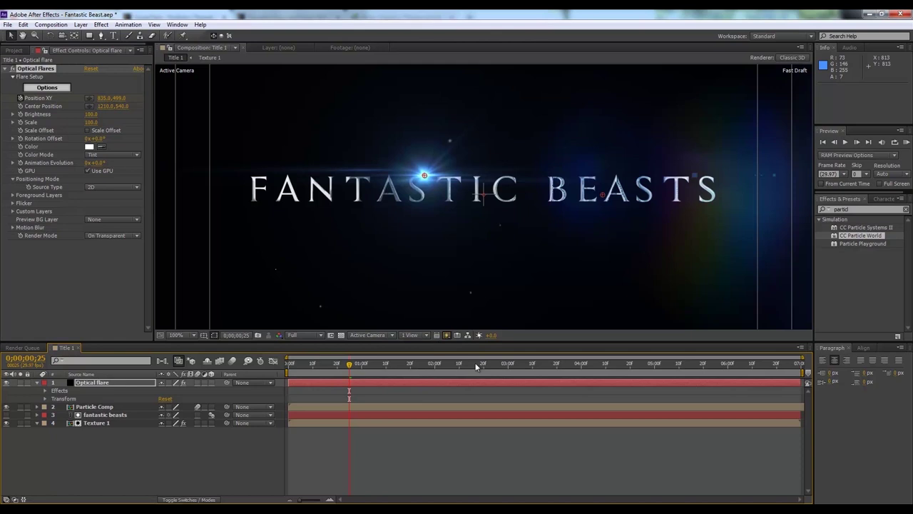
click(96, 384)
key(u)
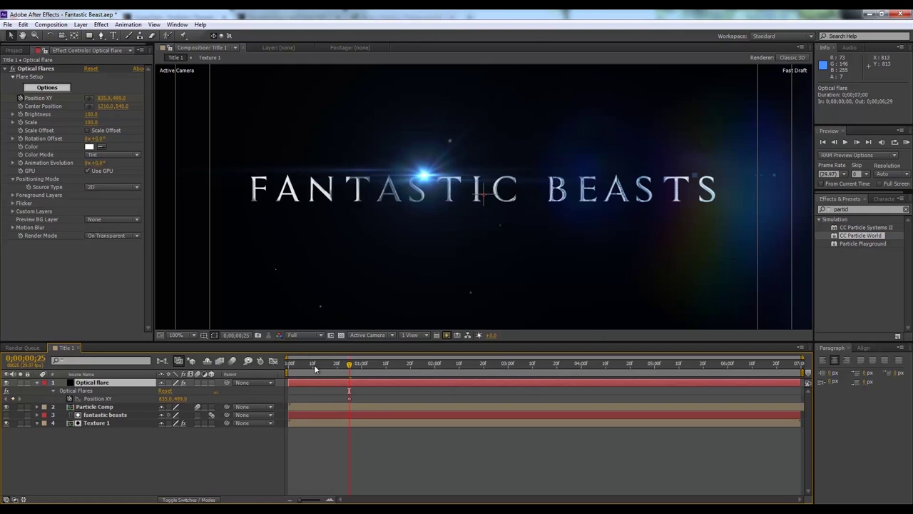
click(405, 368)
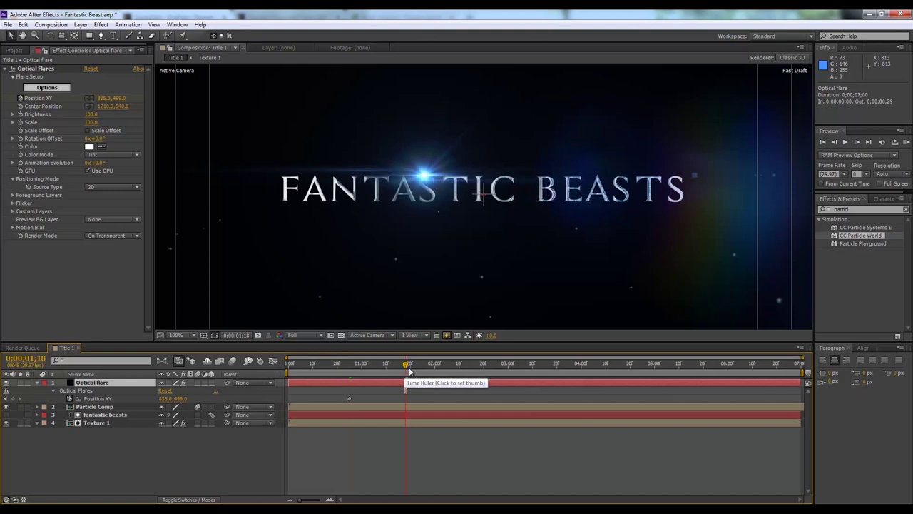
click(126, 416)
key(u)
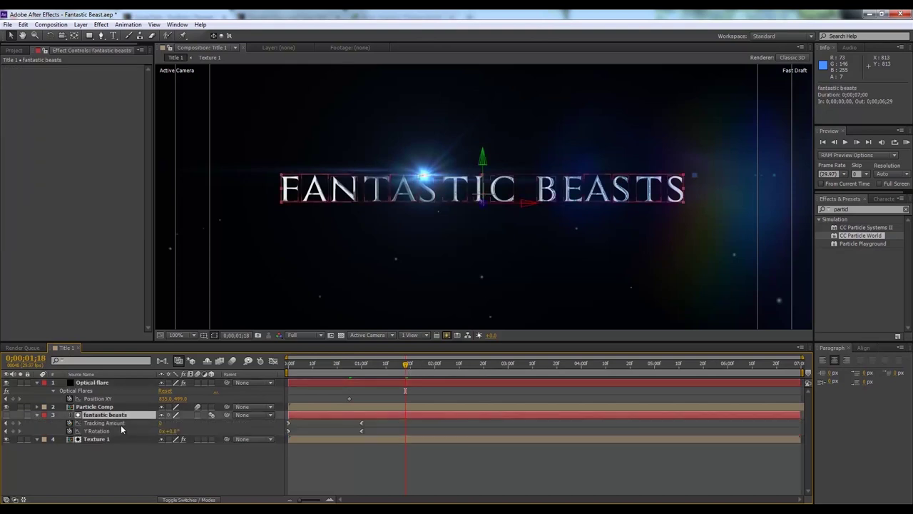
Move the flare's Position XY keyframe to 0;00;00;20
drag(346, 366, 311, 366)
click(337, 365)
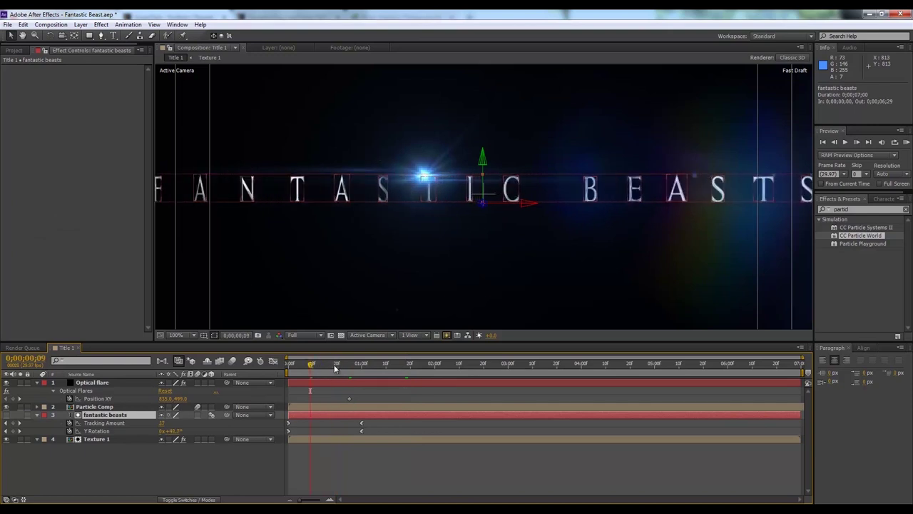
drag(350, 399, 340, 401)
At 0;00;01;03, set the flare's Position XY to 1031, 499 to add a second keyframe
click(387, 367)
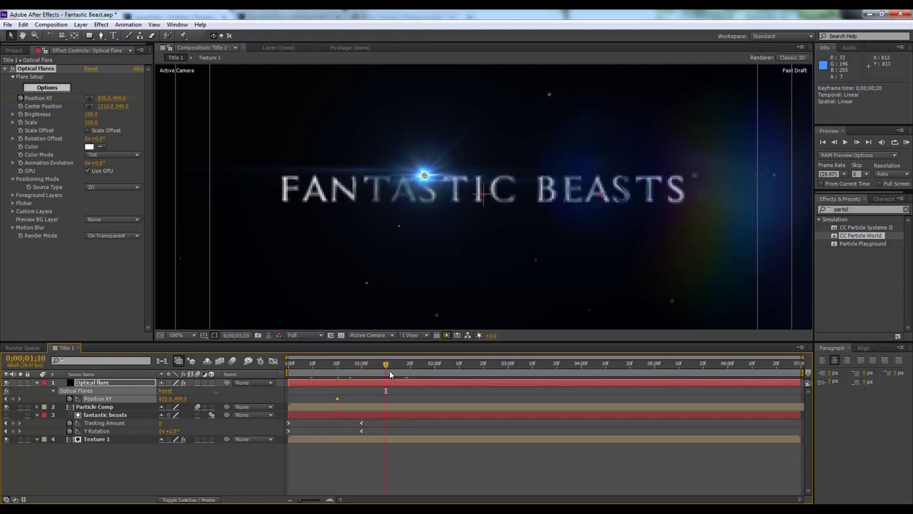
click(386, 375)
mouse_move(358, 372)
mouse_down()
mouse_move(355, 384)
mouse_move(368, 370)
mouse_up()
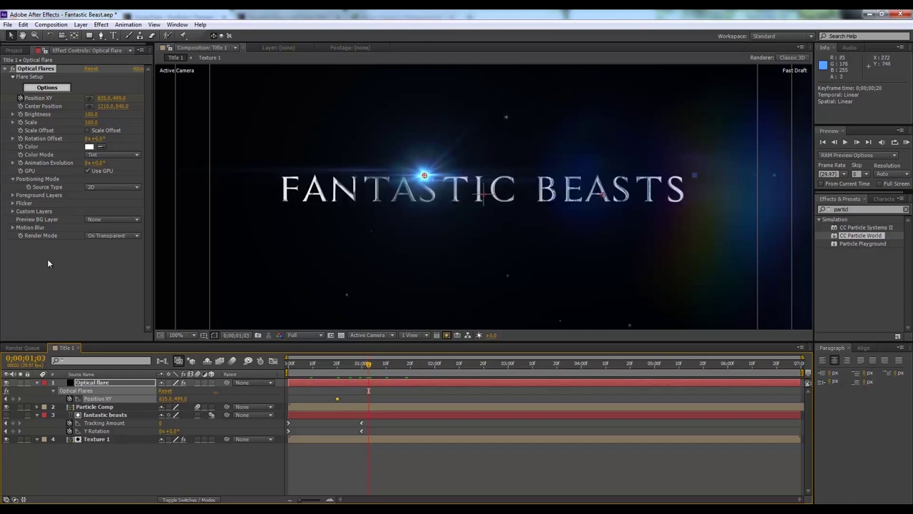
drag(103, 102, 184, 86)
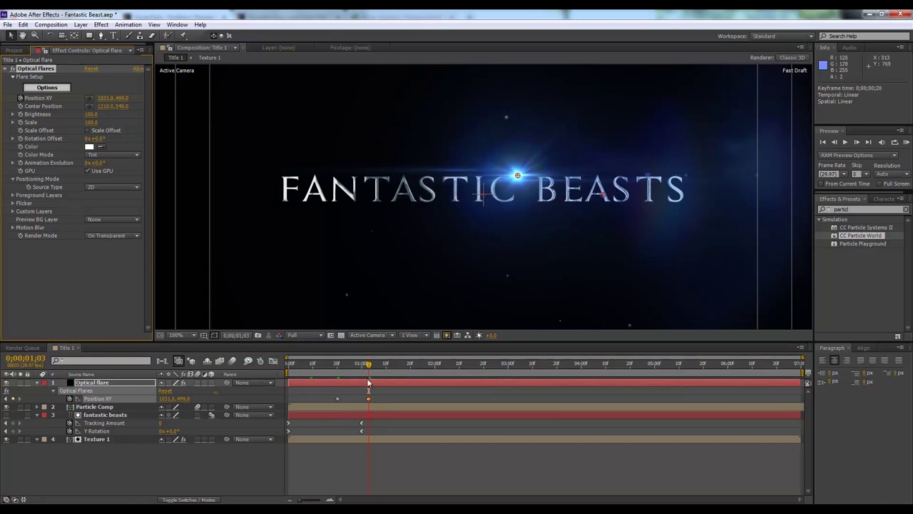
Apply Easy Ease to both Position XY keyframes of the Optical flare layer
drag(383, 391, 337, 403)
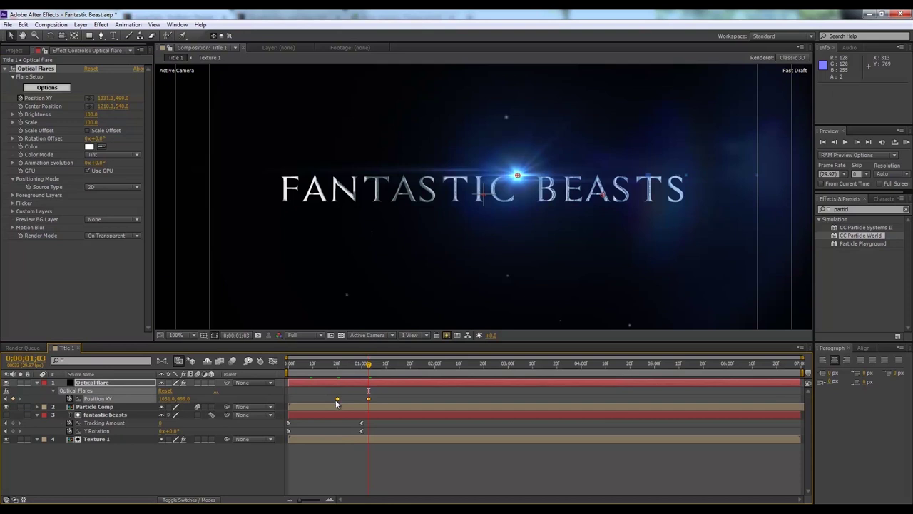
right_click(368, 400)
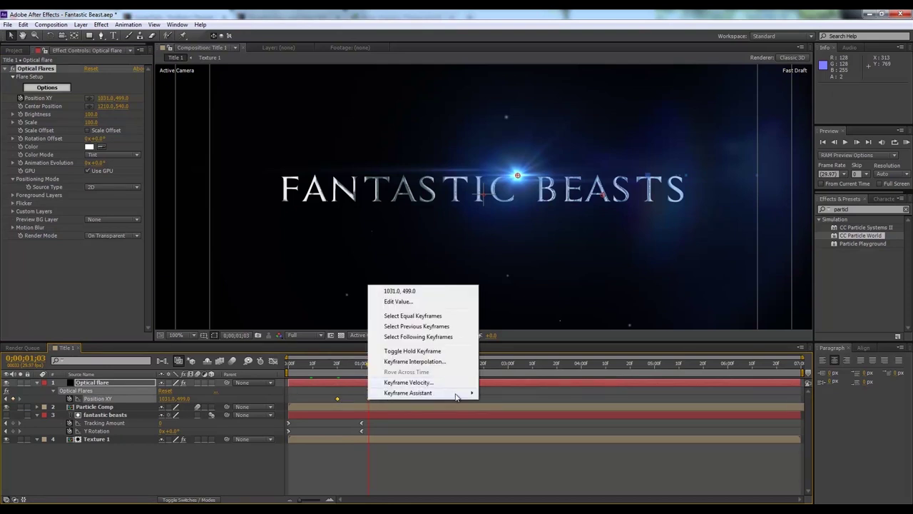
mouse_move(457, 397)
click(544, 415)
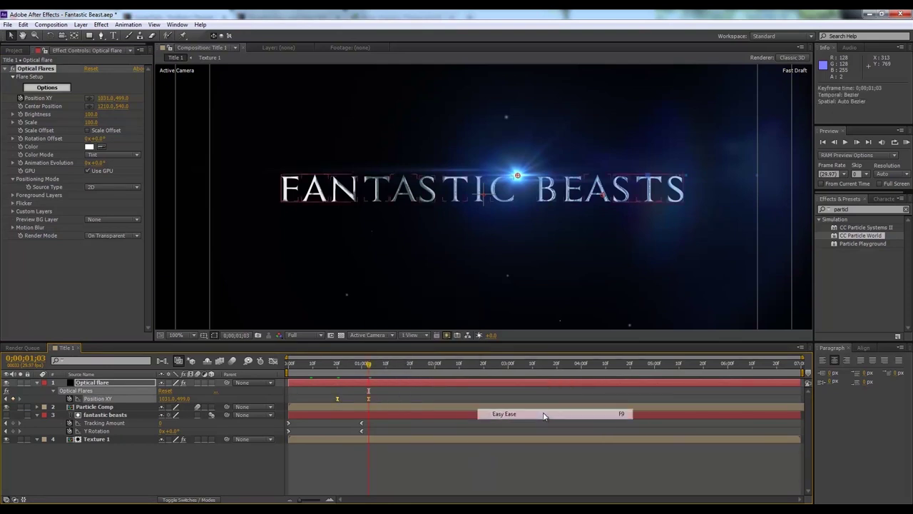
click(162, 476)
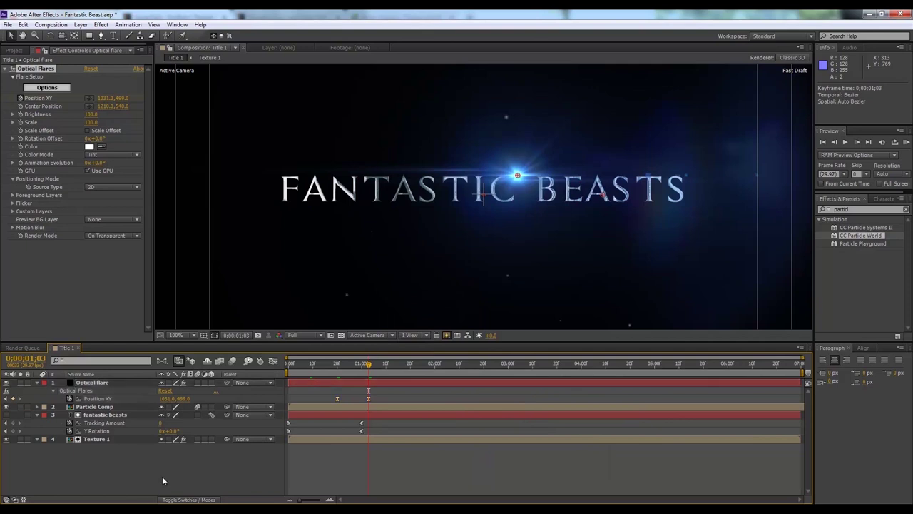
At 0;00;00;20, show the Optical flare layer's Opacity and turn on keyframing for it at 100%
mouse_move(348, 366)
mouse_down()
mouse_move(261, 376)
mouse_move(384, 367)
mouse_move(338, 367)
mouse_up()
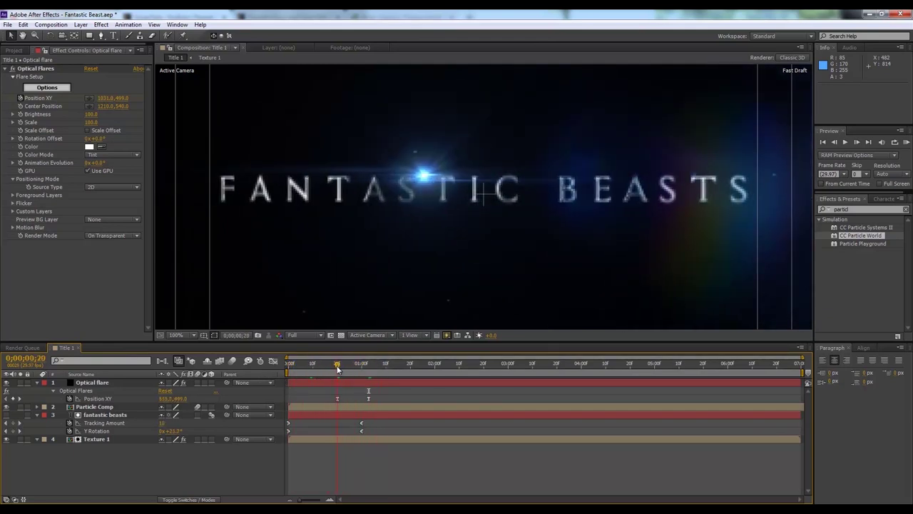
click(108, 391)
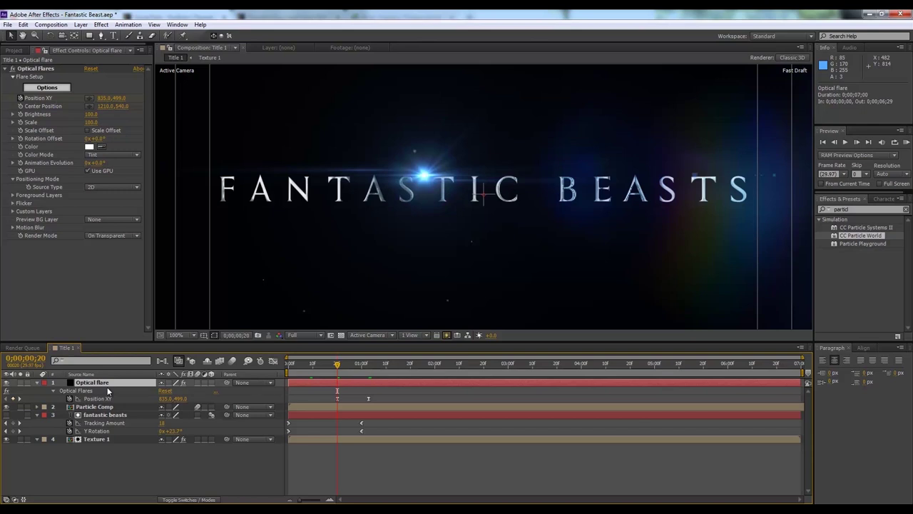
key(t)
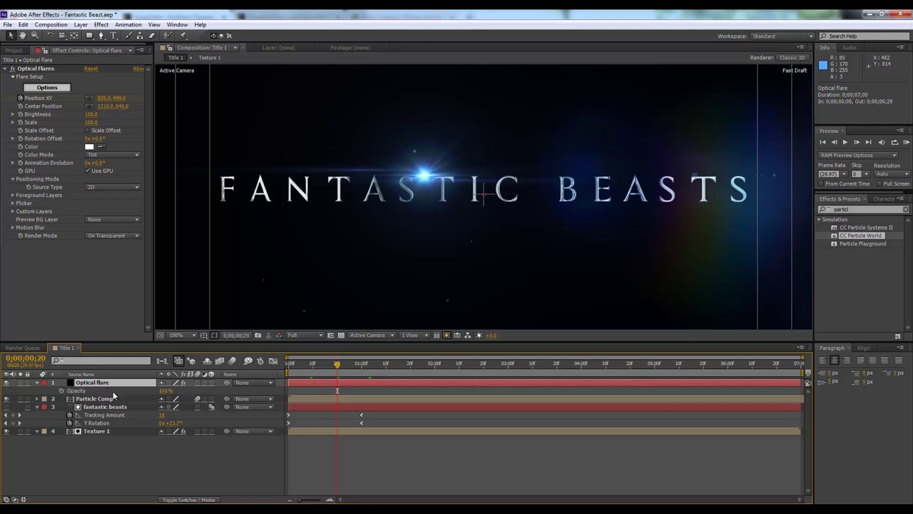
click(62, 389)
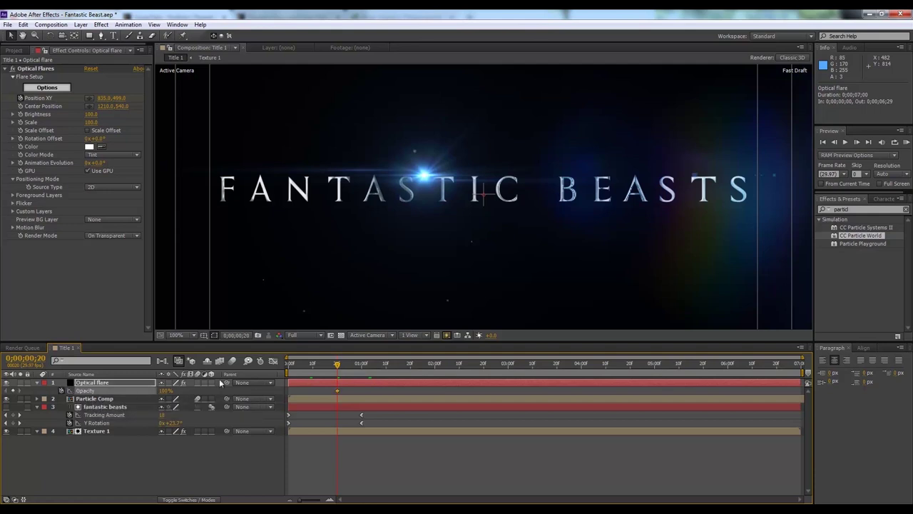
At 0;00;00;15, set the Optical flare layer's Opacity to 0% so that the flare fades in
click(330, 367)
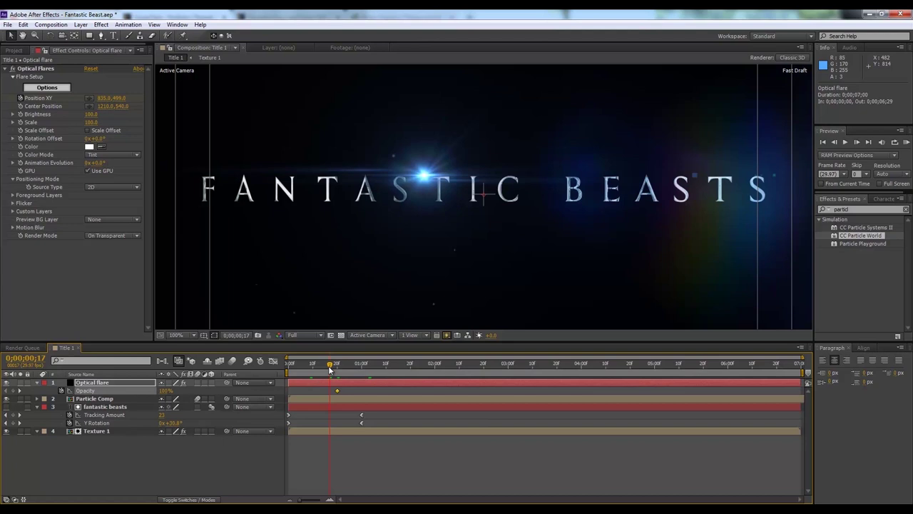
drag(329, 366, 325, 371)
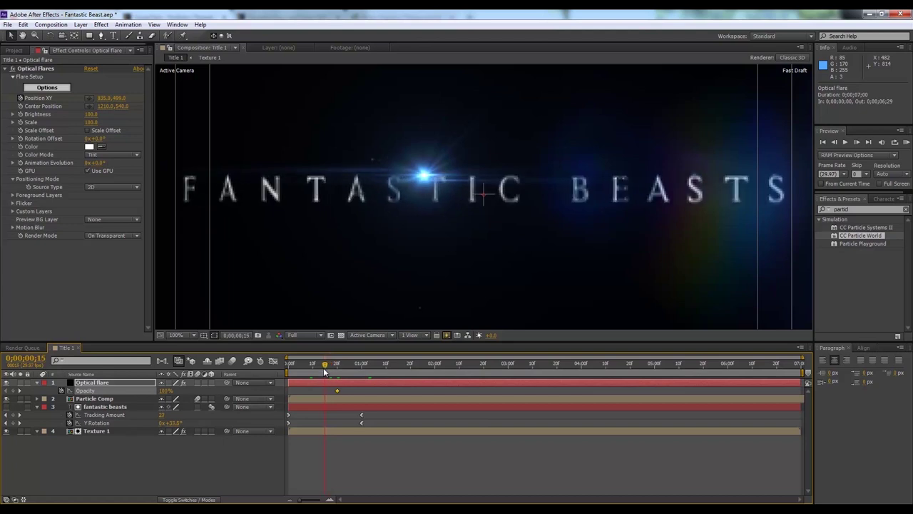
click(165, 390)
text(0)
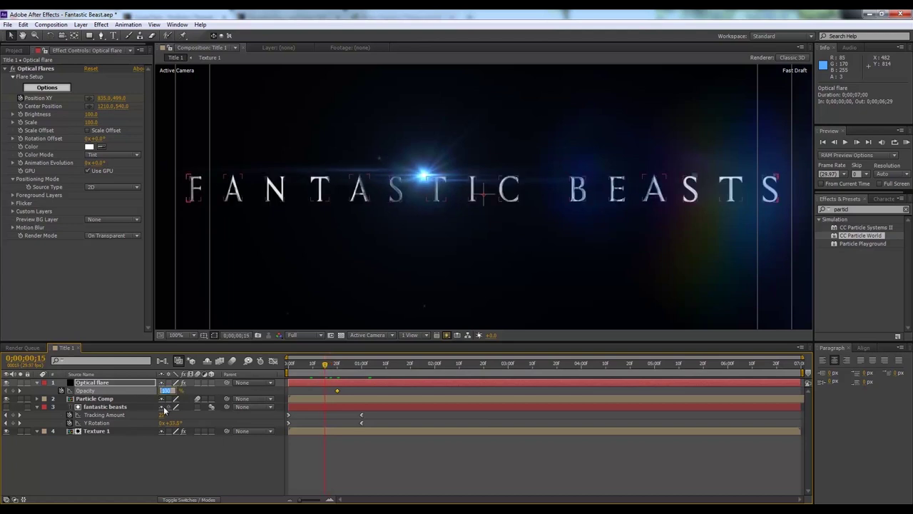
click(136, 473)
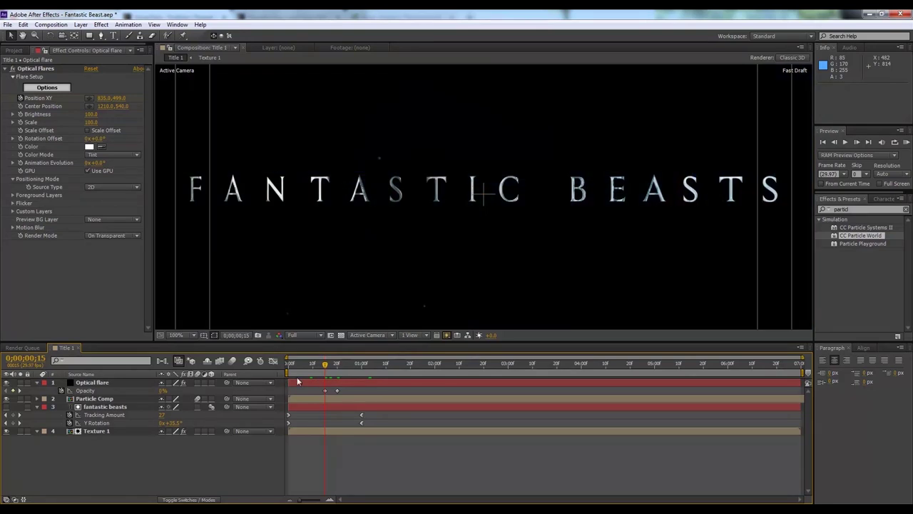
Apply Easy Ease to both Opacity keyframes of the flare and scrub through the fade-in
click(338, 391)
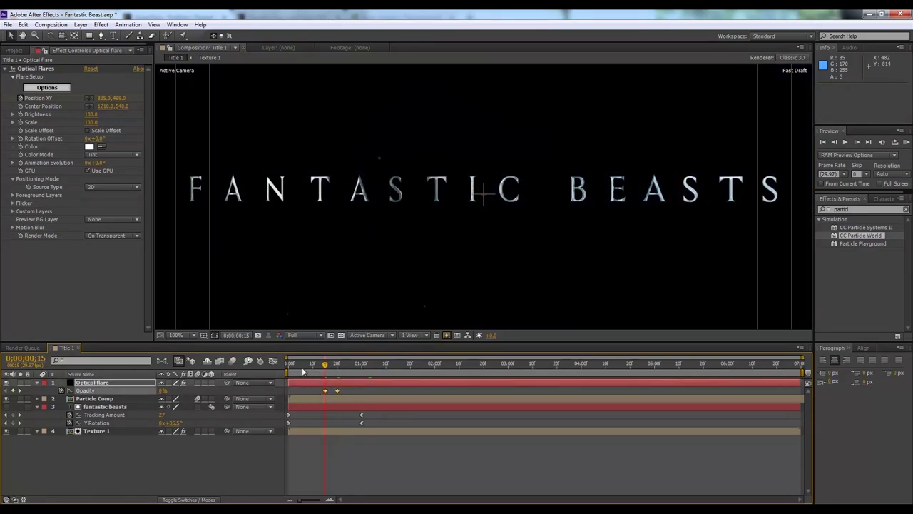
right_click(337, 391)
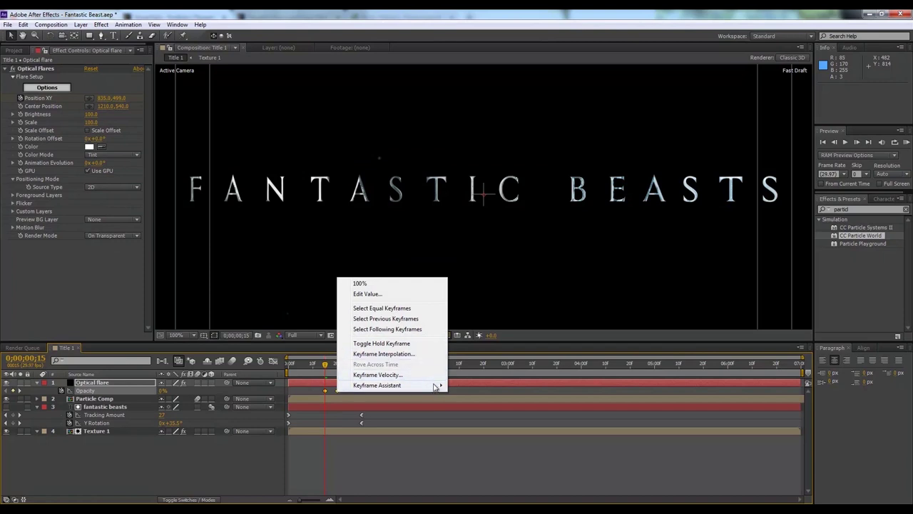
mouse_move(437, 385)
click(474, 406)
click(300, 369)
drag(300, 370, 370, 390)
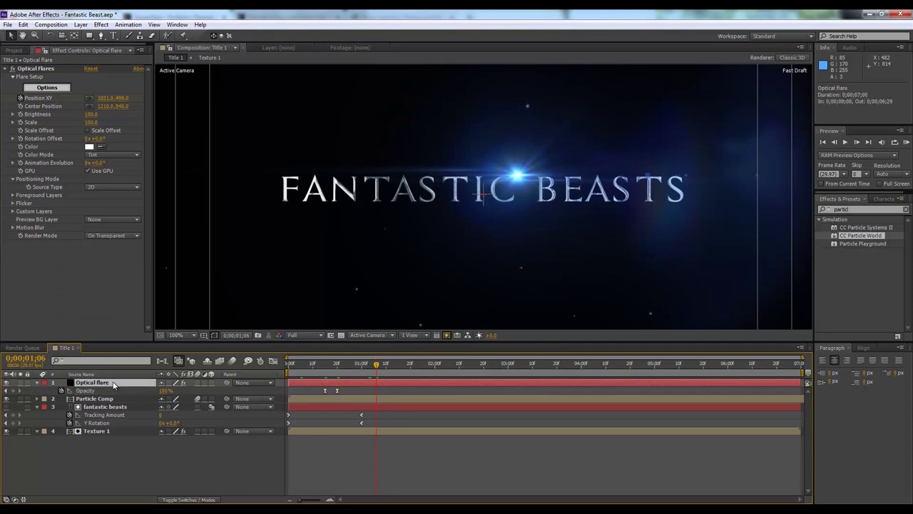
Reveal the flare's keyframed properties and add a 100% Opacity keyframe at 0;00;01;00
key(u)
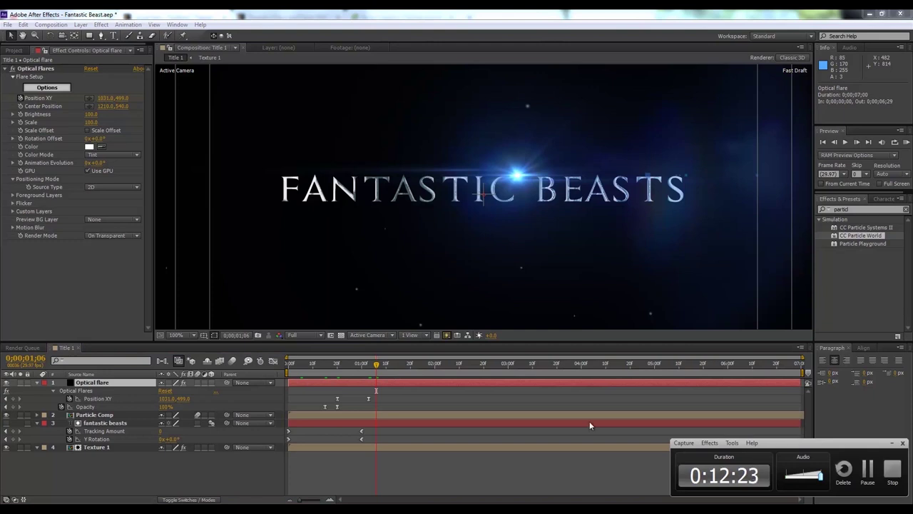
click(896, 472)
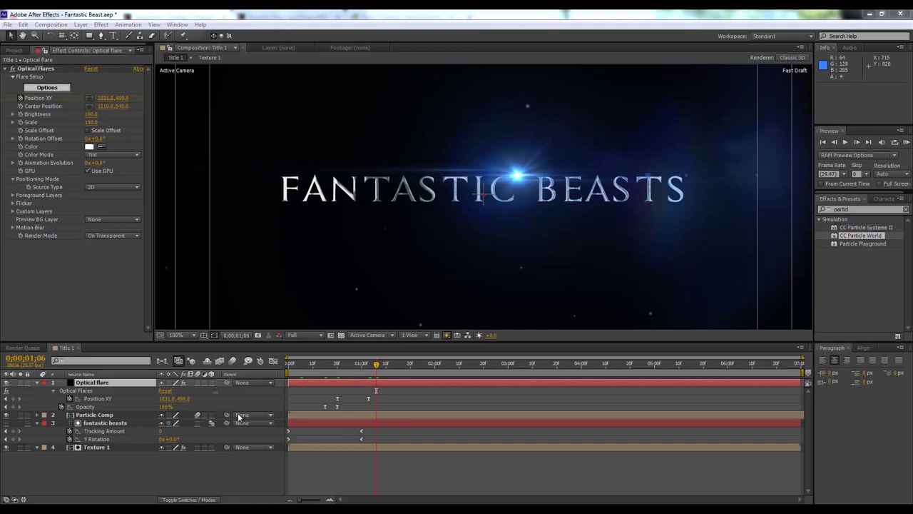
click(85, 407)
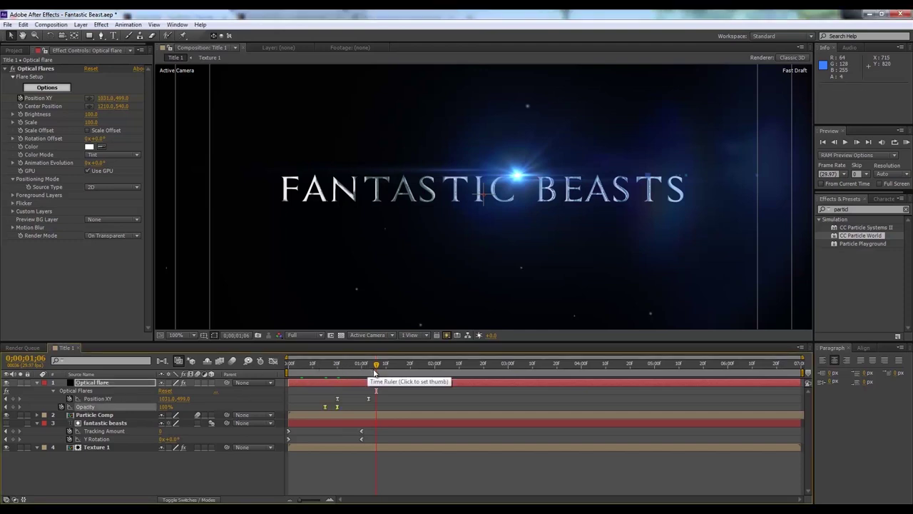
click(370, 372)
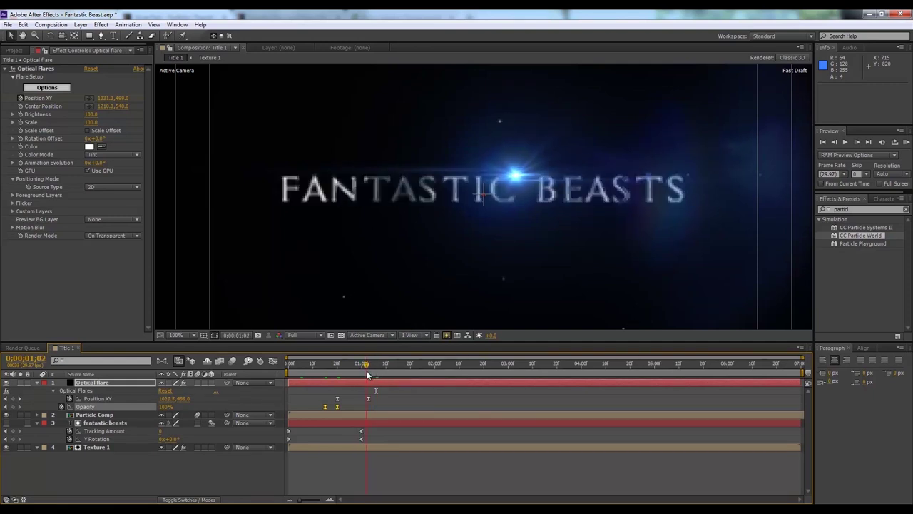
mouse_move(369, 372)
mouse_down()
mouse_move(381, 374)
mouse_move(362, 377)
mouse_move(362, 366)
mouse_up()
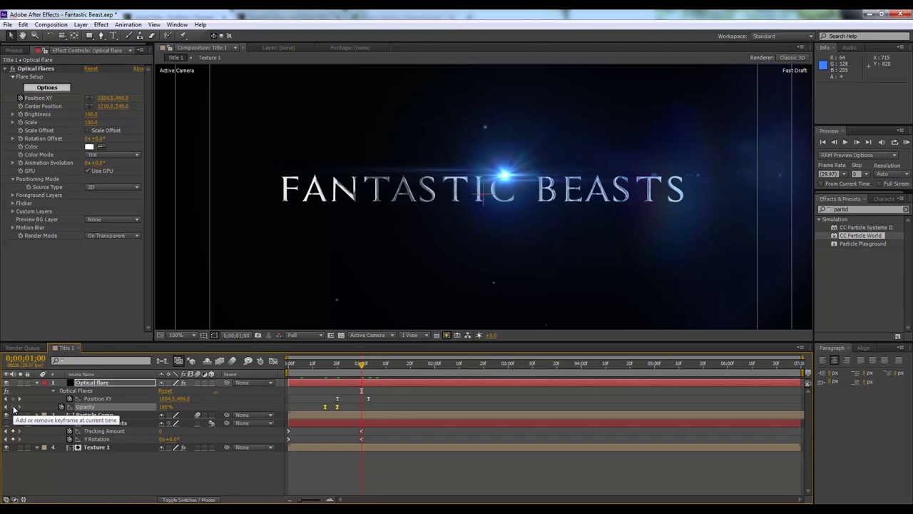
click(12, 408)
At 0;00;01;03, set the flare's Opacity to 0% so that it fades out
click(371, 368)
drag(371, 367, 367, 367)
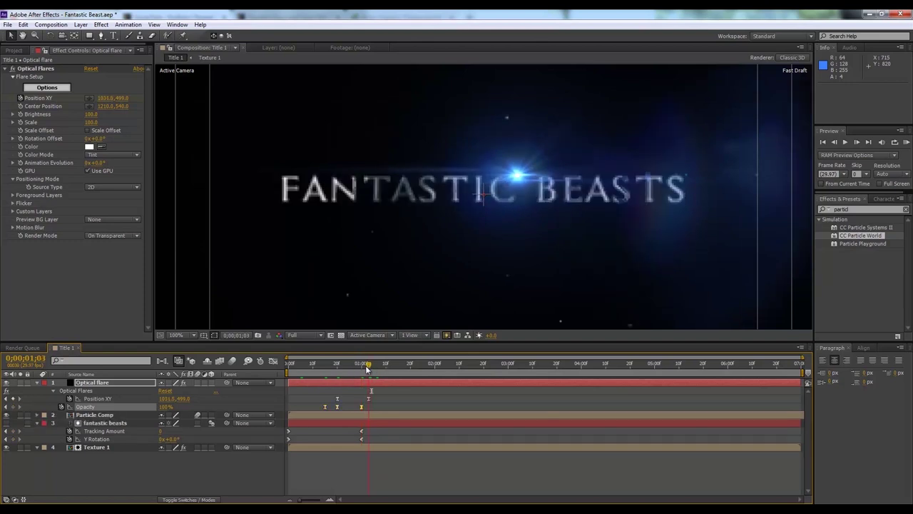
click(163, 407)
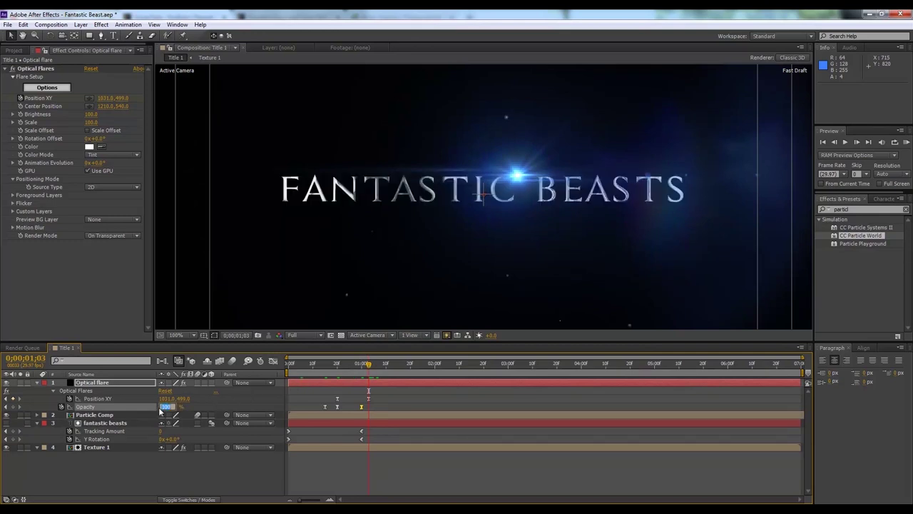
text(0)
key(Return)
click(218, 481)
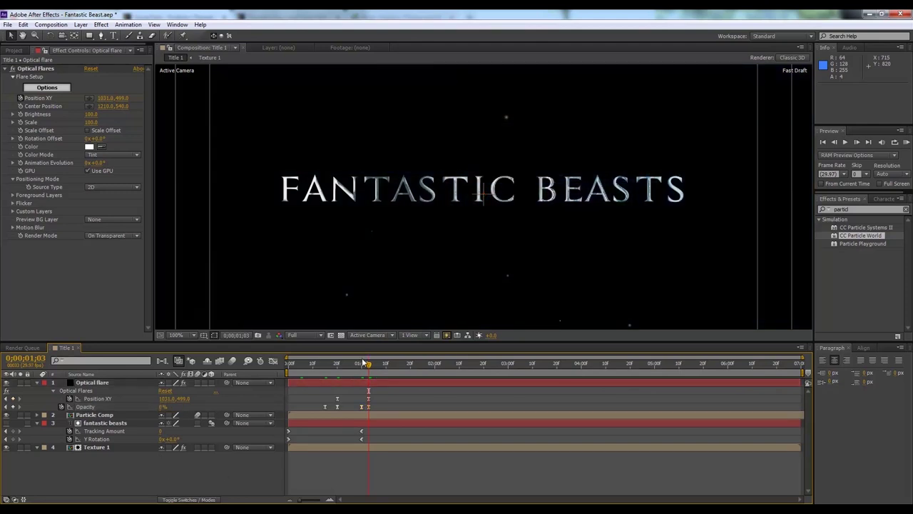
Preview the title animation from the first frame with the whole composition in view
drag(364, 365, 284, 363)
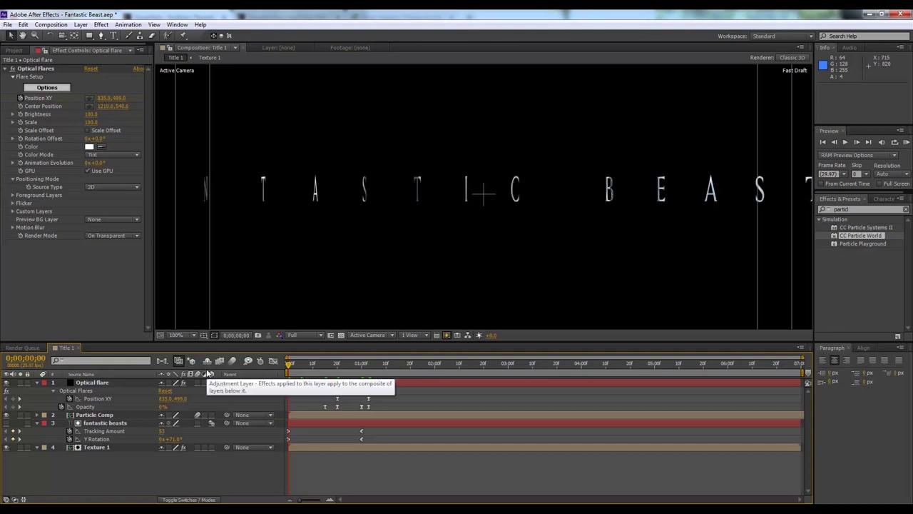
key(comma)
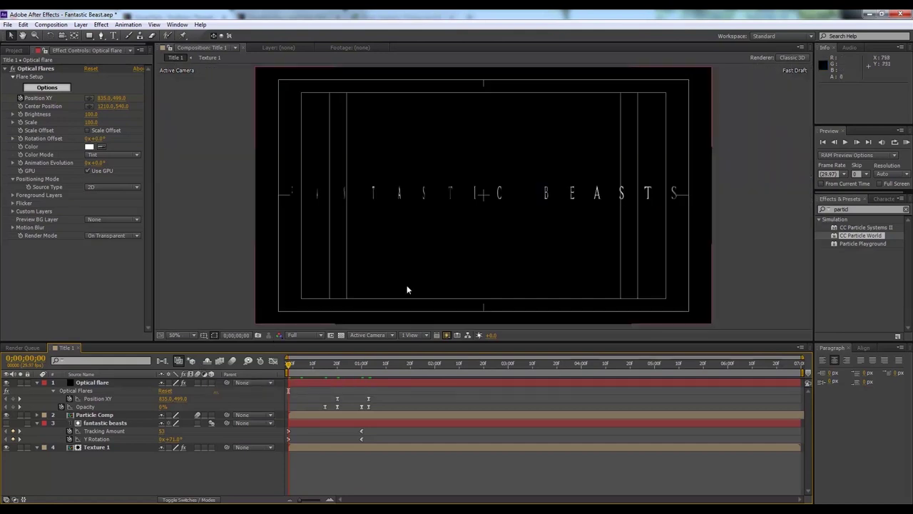
key(KP_0)
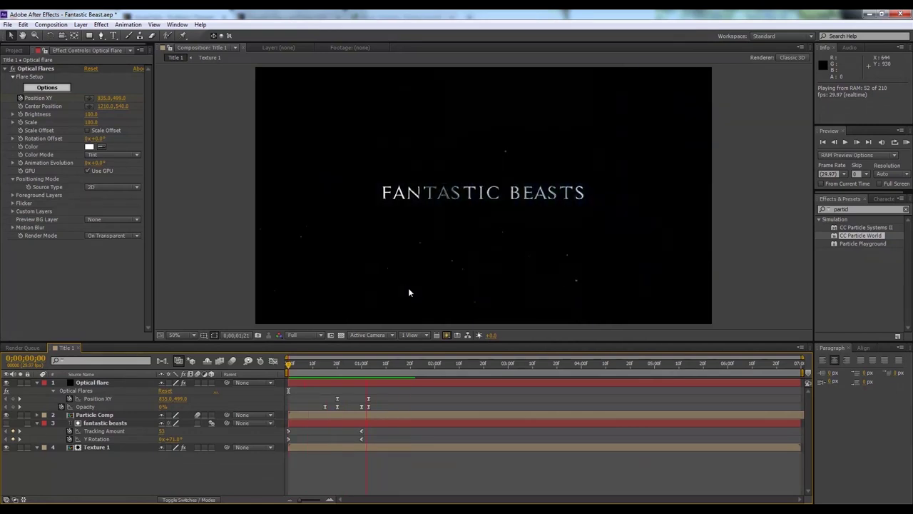
key(space)
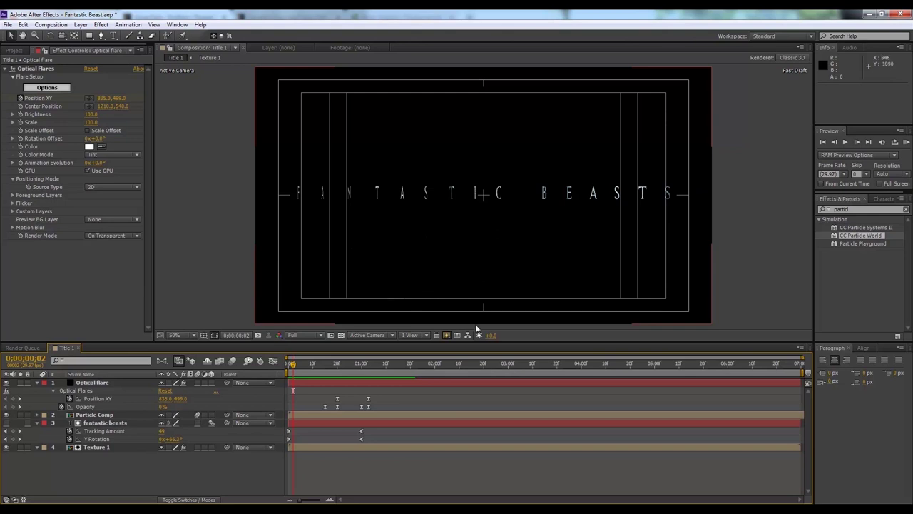
Move the flare's last Position XY keyframe and last two Opacity keyframes together so they end at 0;00;01;11, and preview the animation from the start
drag(387, 391, 389, 410)
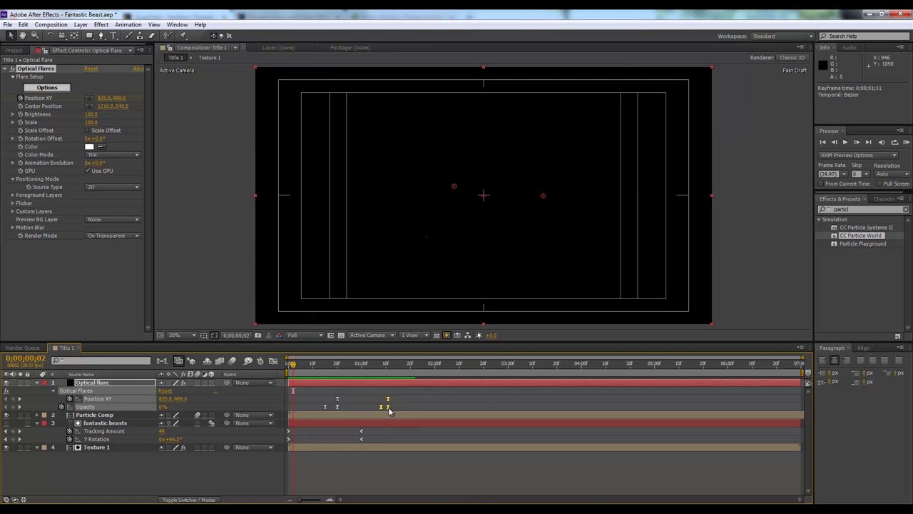
click(449, 397)
key(Home)
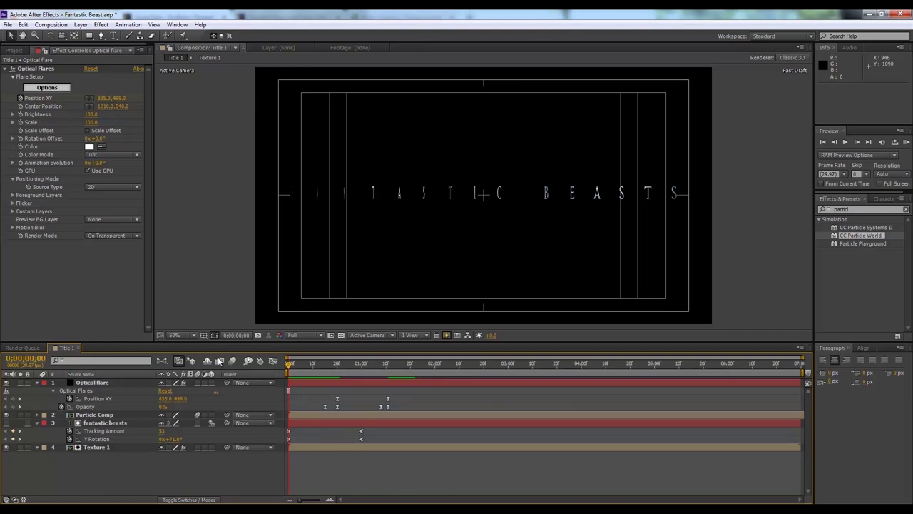
key(KP_0)
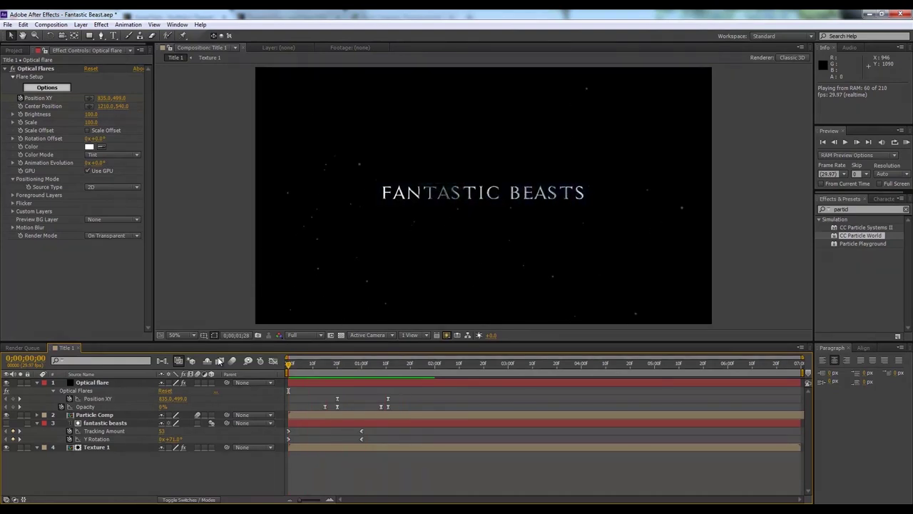
key(space)
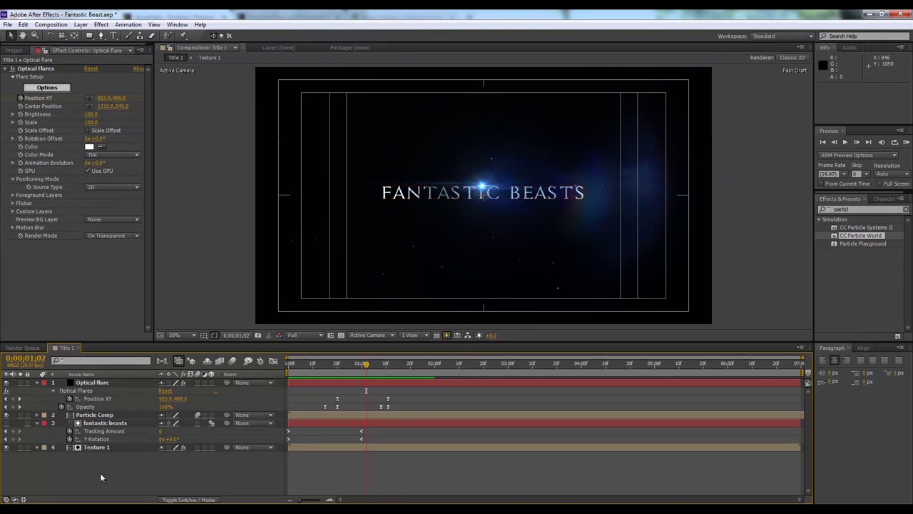
Create a new black solid at composition size named Background Optical Flare
click(104, 383)
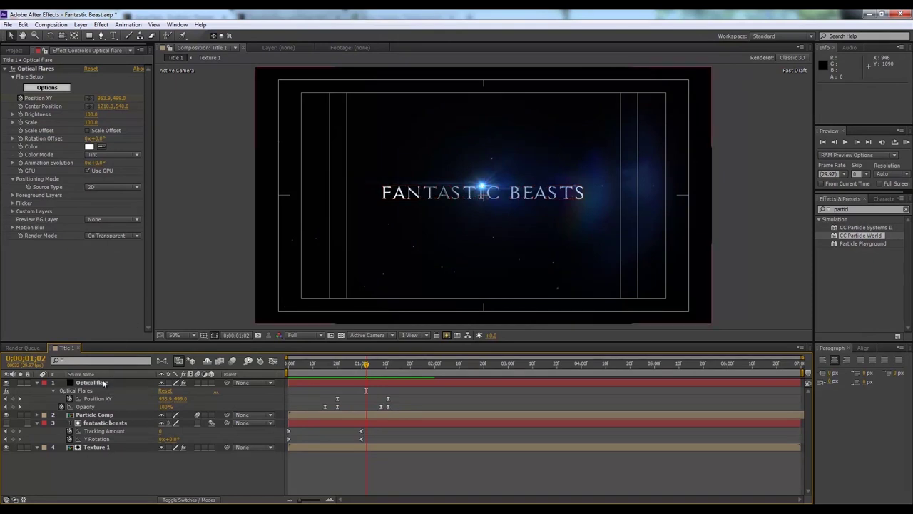
click(114, 470)
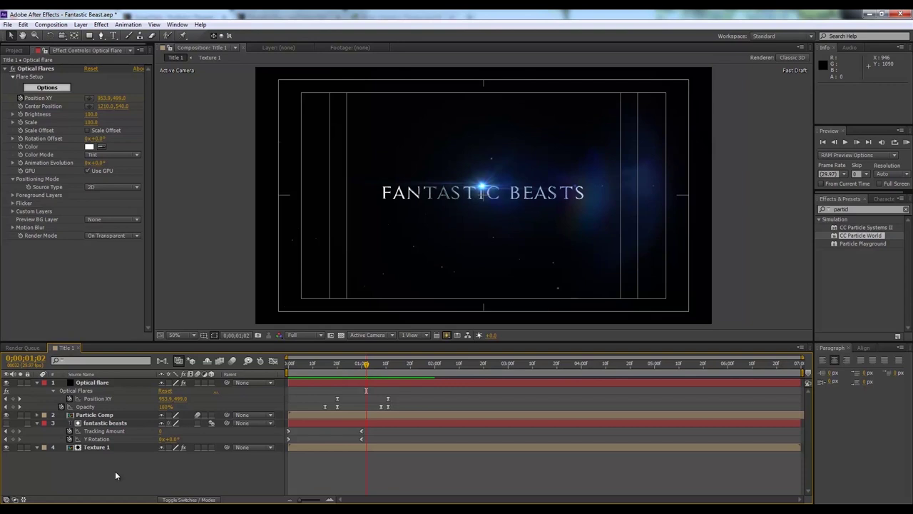
key(ctrl+y)
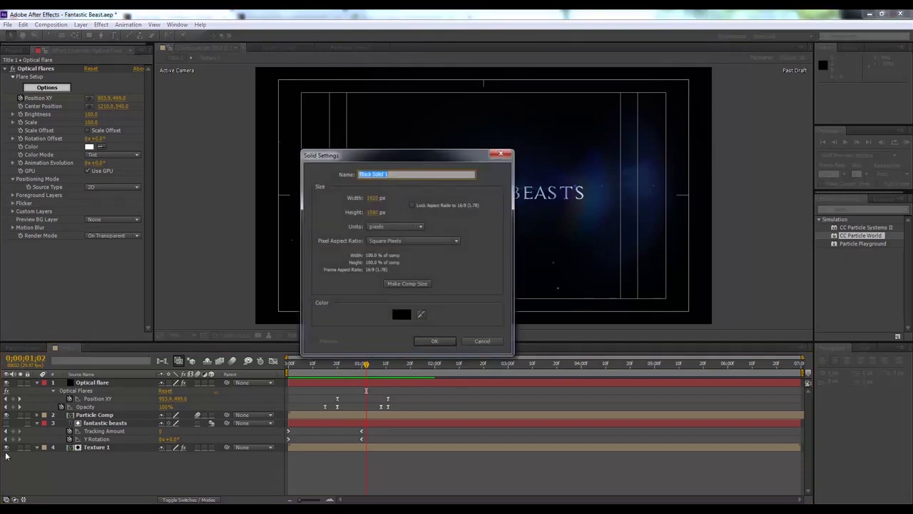
text(Va)
key(Return)
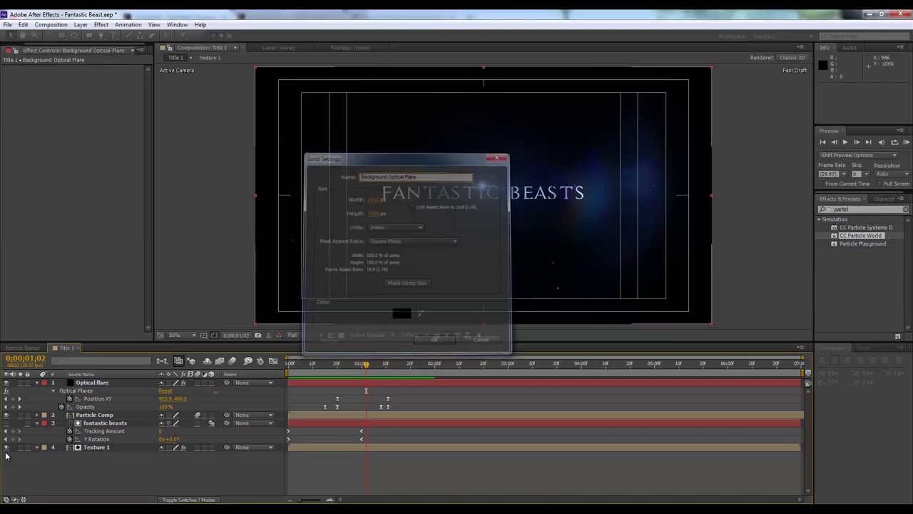
Apply Optical Flares to the Background Optical Flare layer using the FlashLight preset from Pro Presets 2
click(102, 24)
click(149, 47)
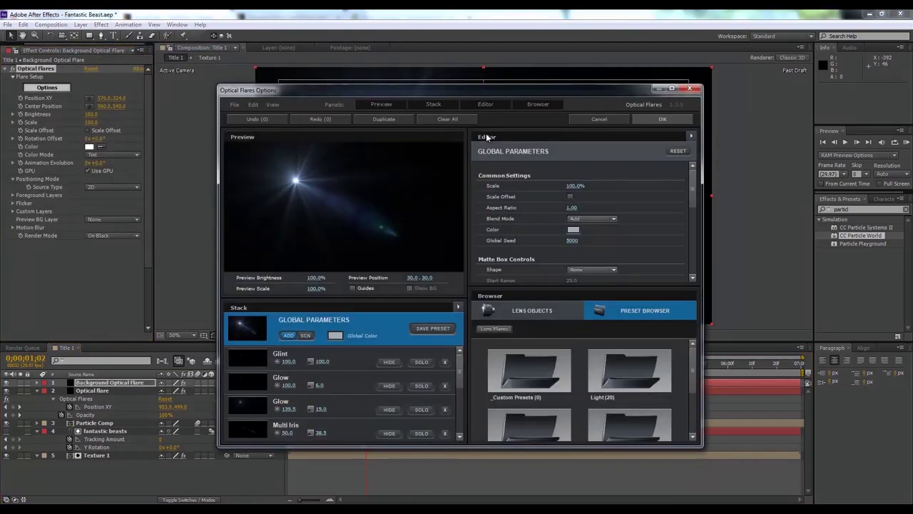
scroll(625, 353, down, 5)
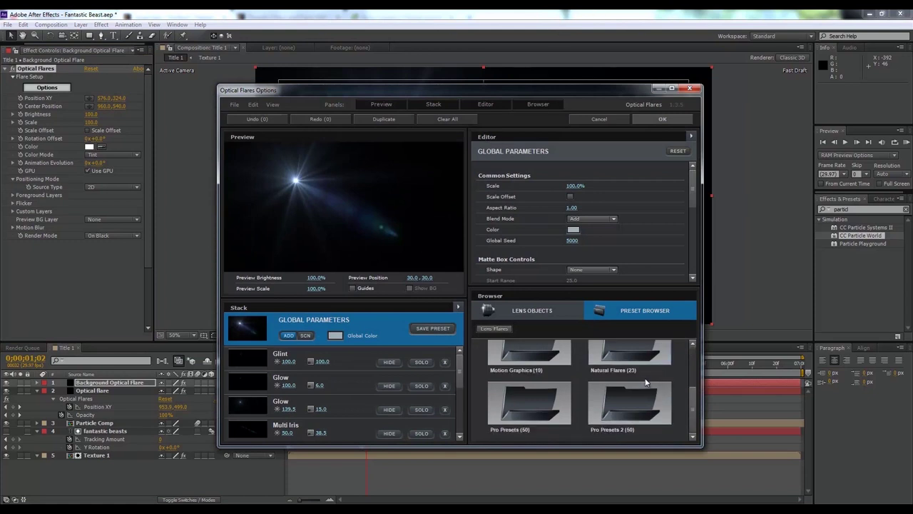
click(645, 383)
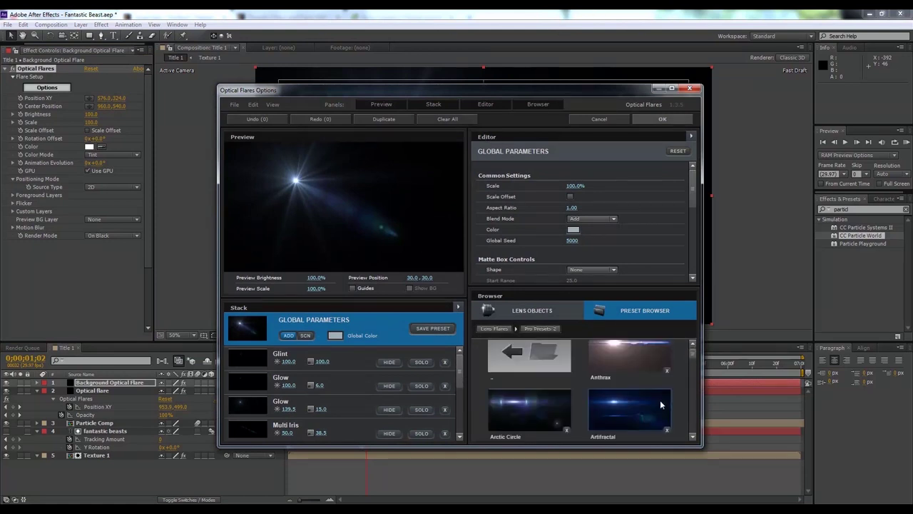
scroll(661, 405, down, 3)
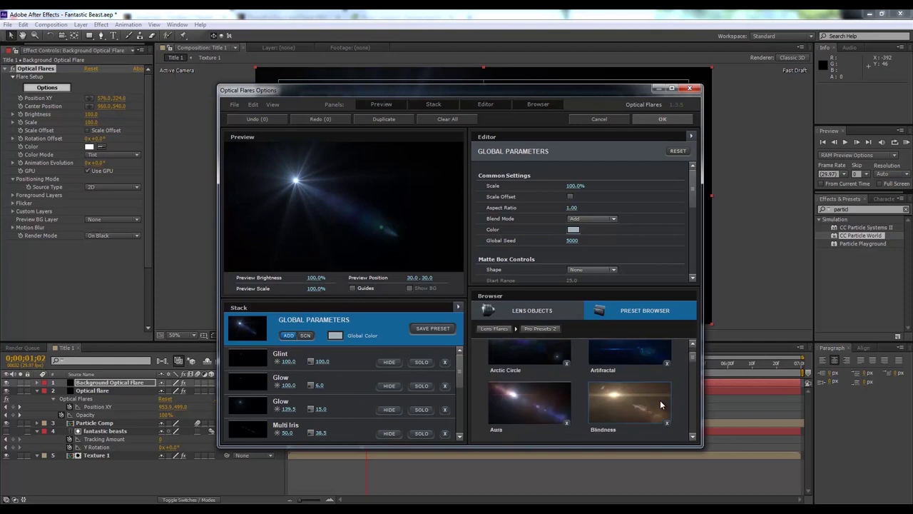
scroll(610, 413, down, 1)
scroll(613, 407, down, 5)
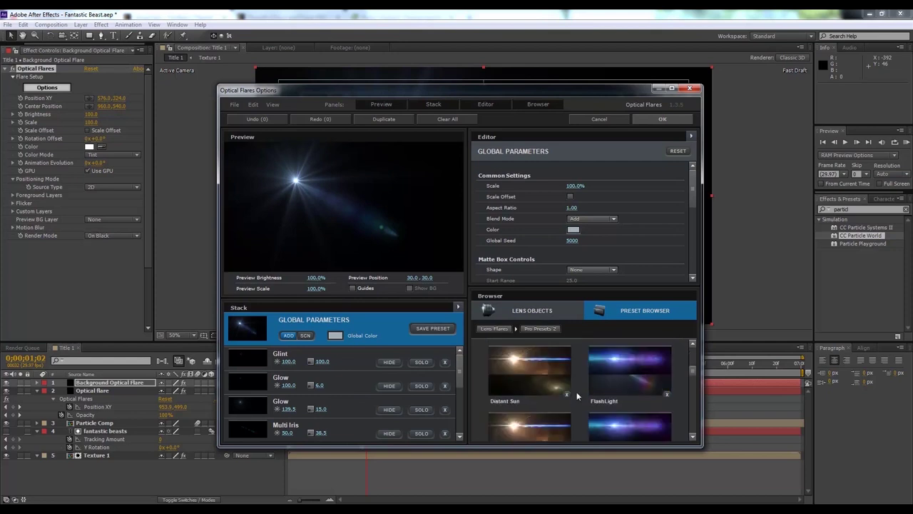
click(633, 386)
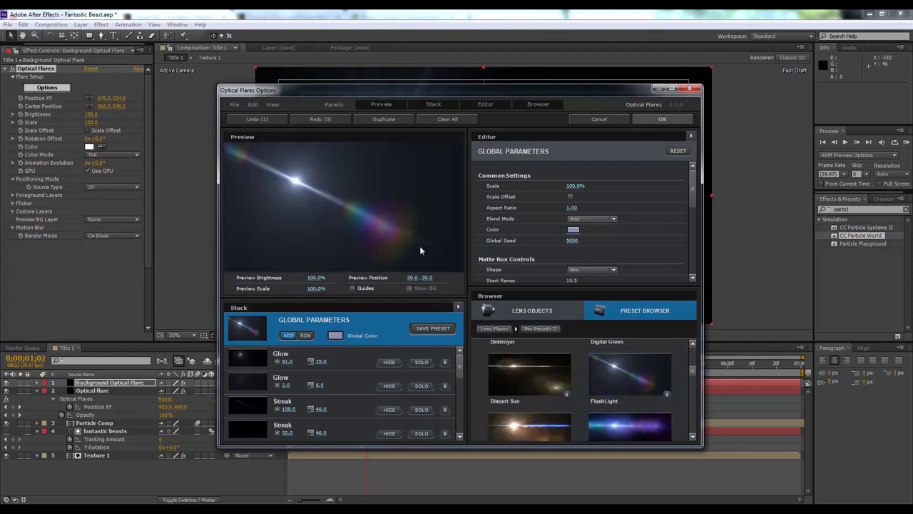
click(666, 120)
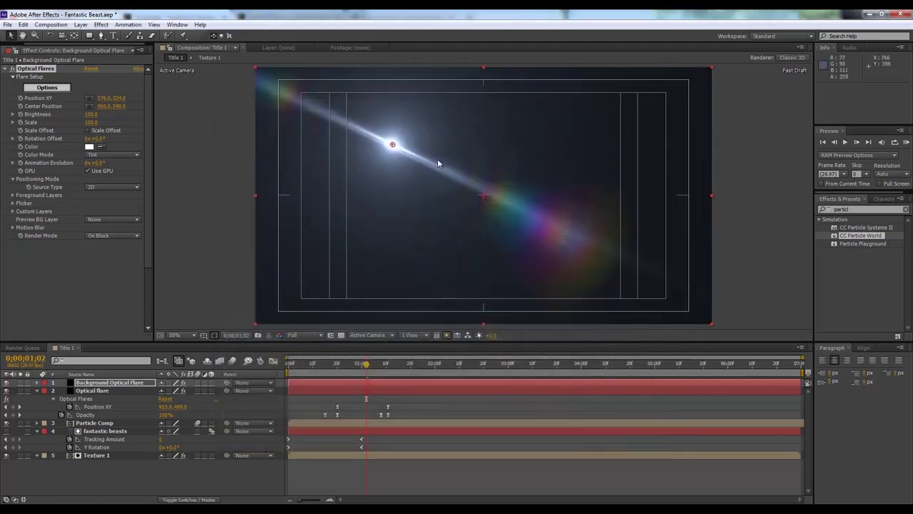
Place the background flare beyond the frame's lower-left corner at about -162, 1102 and move its layer below Texture 1
drag(395, 146, 220, 334)
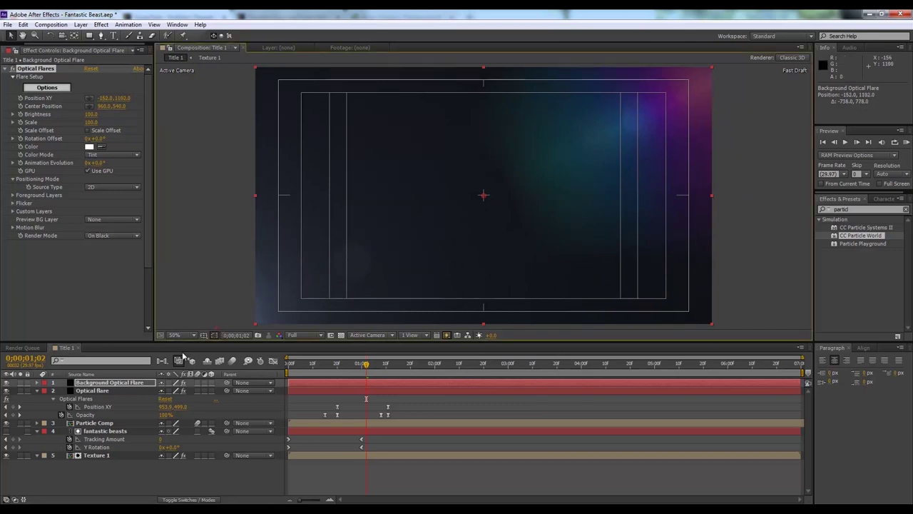
click(114, 385)
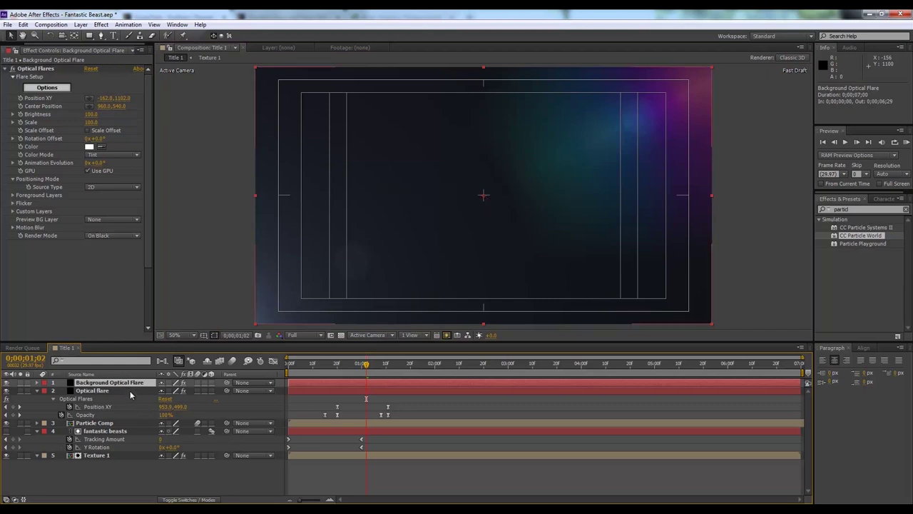
drag(125, 387, 112, 481)
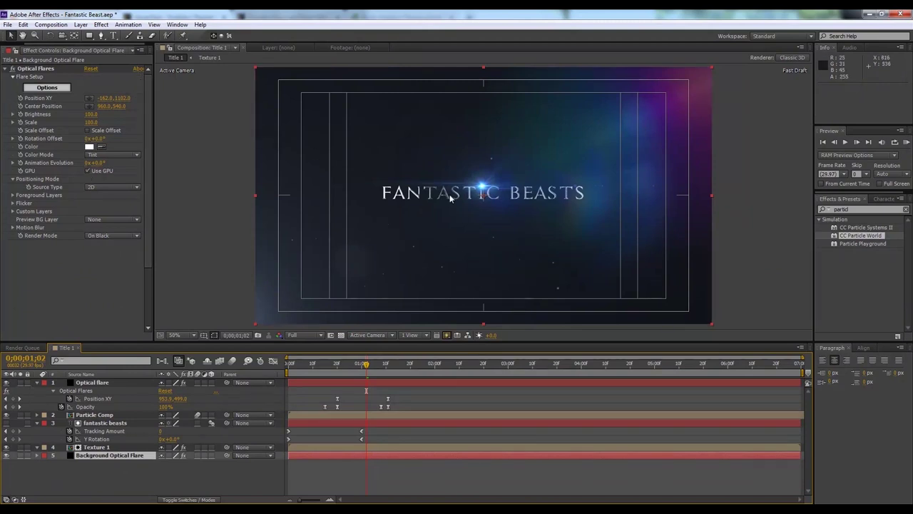
Set a Position XY keyframe for the background flare at the first frame and reveal it in the timeline
drag(304, 365, 531, 370)
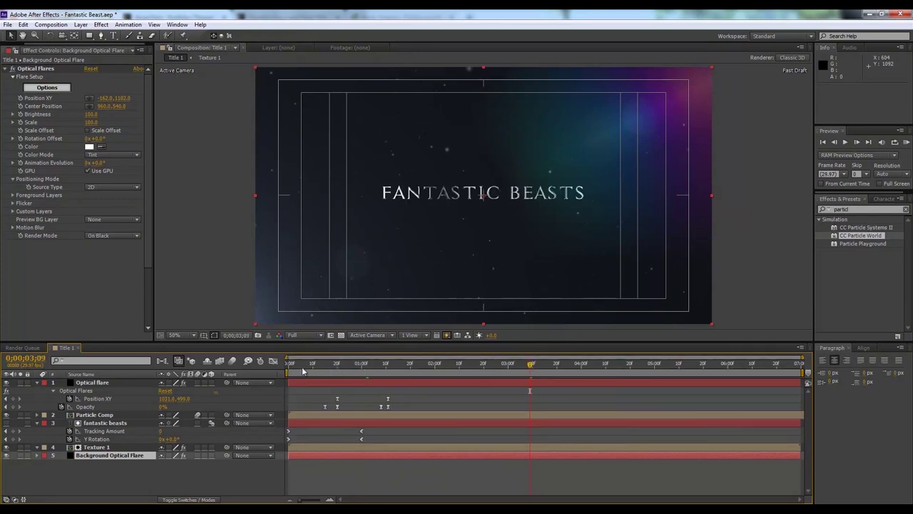
click(582, 366)
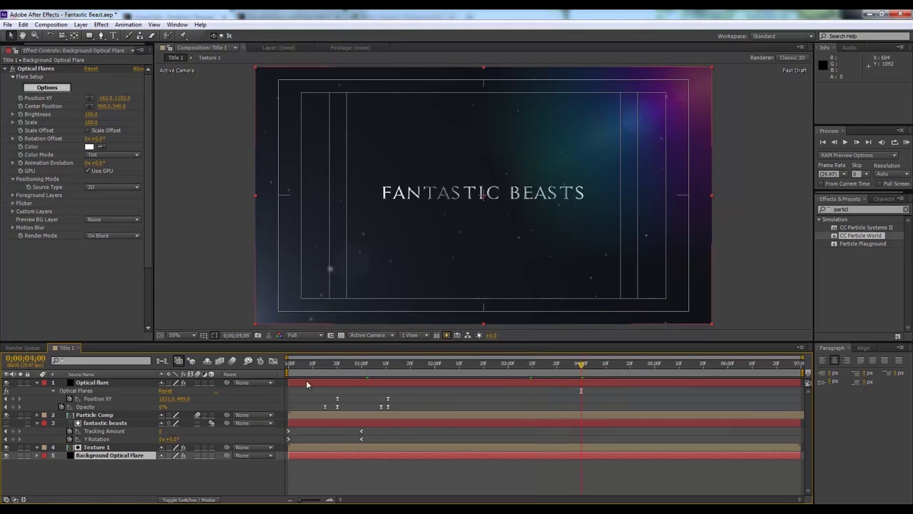
key(Home)
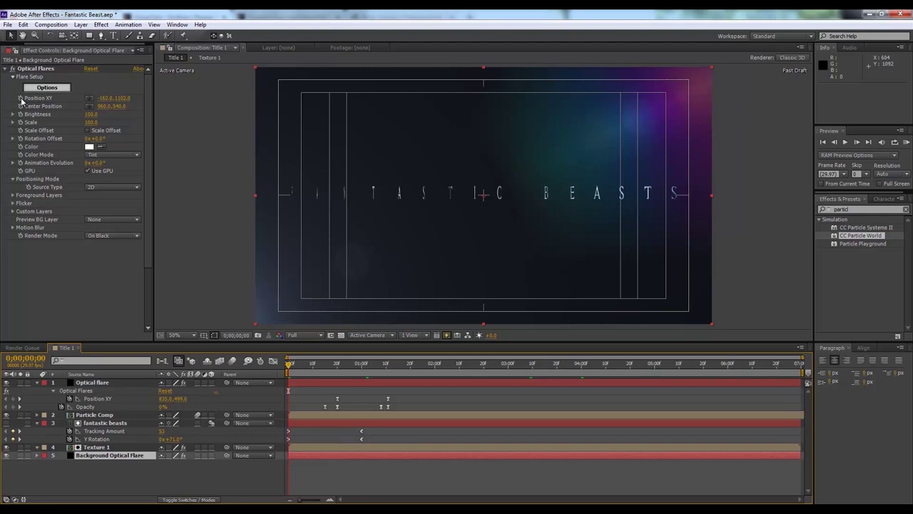
click(21, 100)
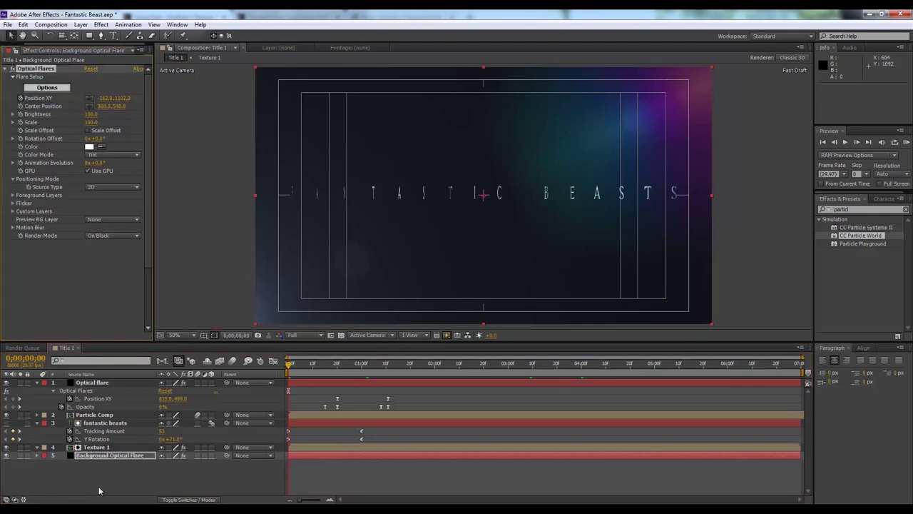
key(u)
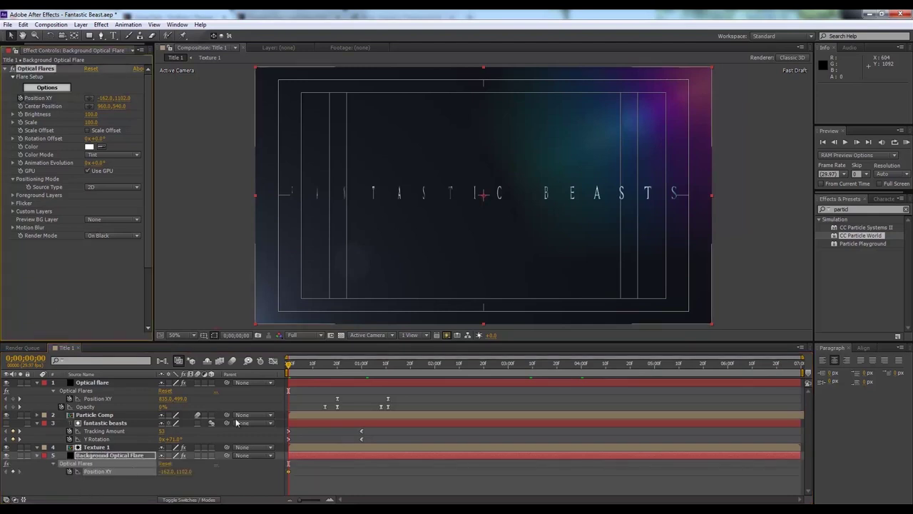
At 0;00;04;00, try moving the background flare's Position XY to create a second keyframe beyond the frame's left edge
click(509, 366)
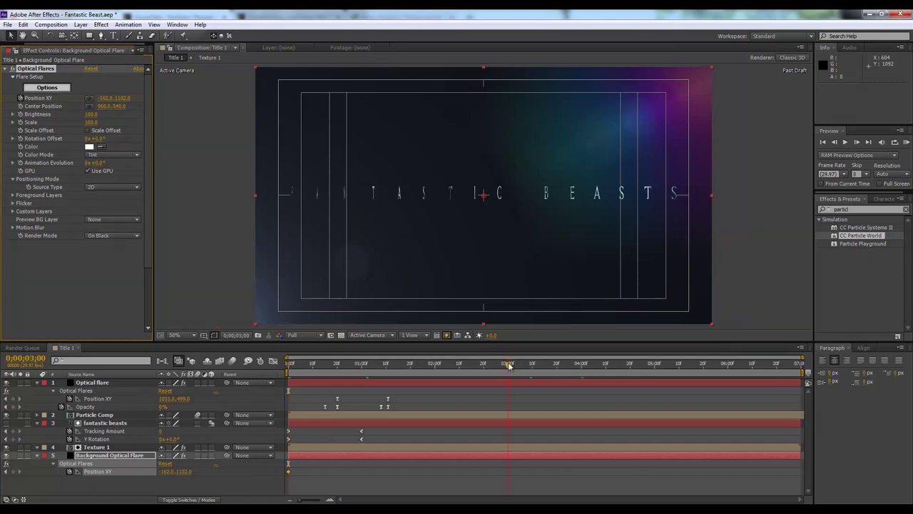
drag(509, 366, 582, 364)
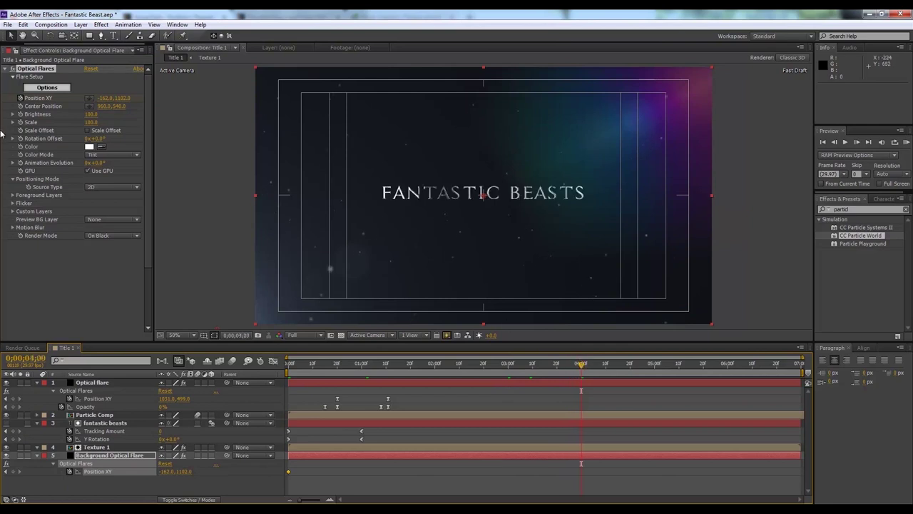
mouse_move(107, 100)
mouse_down()
mouse_move(37, 100)
mouse_move(103, 103)
mouse_move(57, 68)
mouse_move(105, 89)
mouse_up()
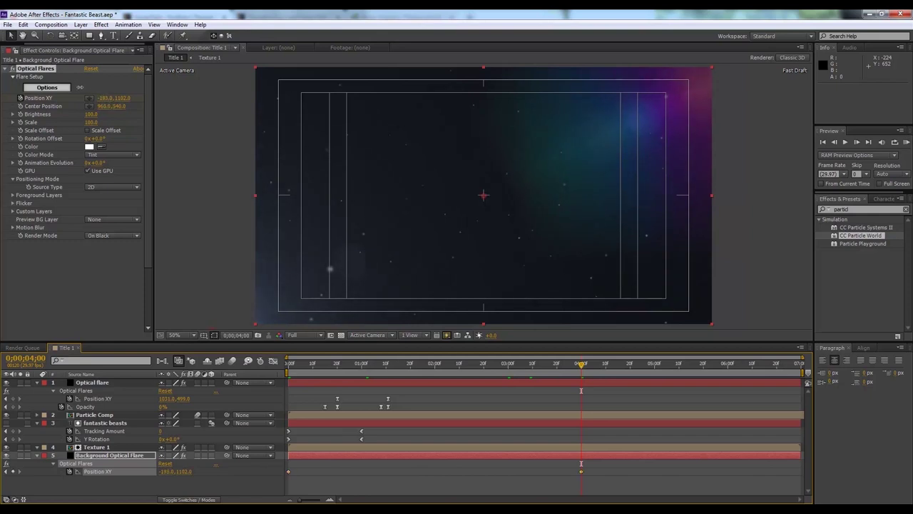
drag(118, 97, 28, 47)
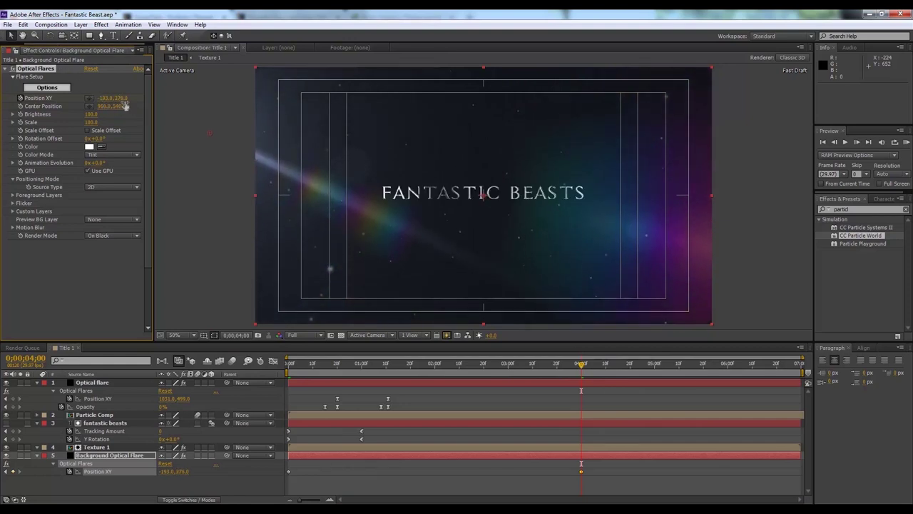
drag(114, 98, 2, 34)
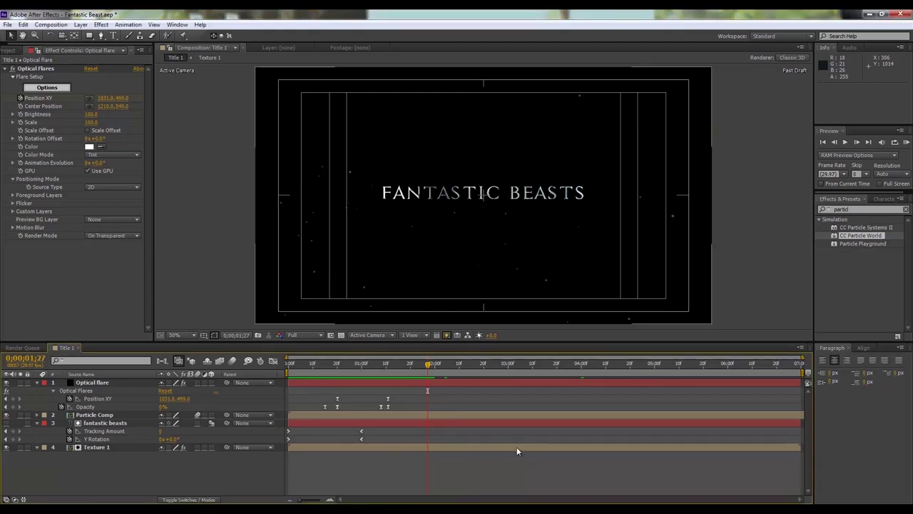
Create a new black solid at composition size named BG light and move it below the Texture 1 layer
key(ctrl+y)
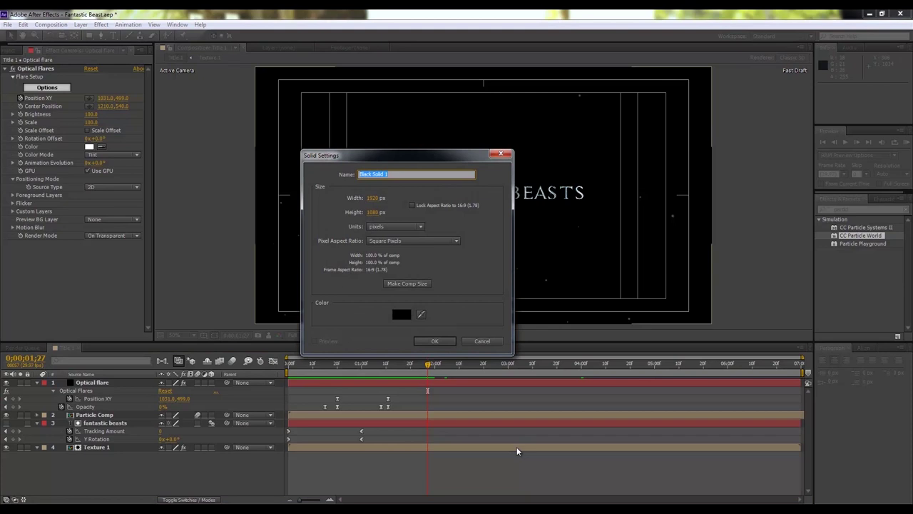
text(BG light)
key(Return)
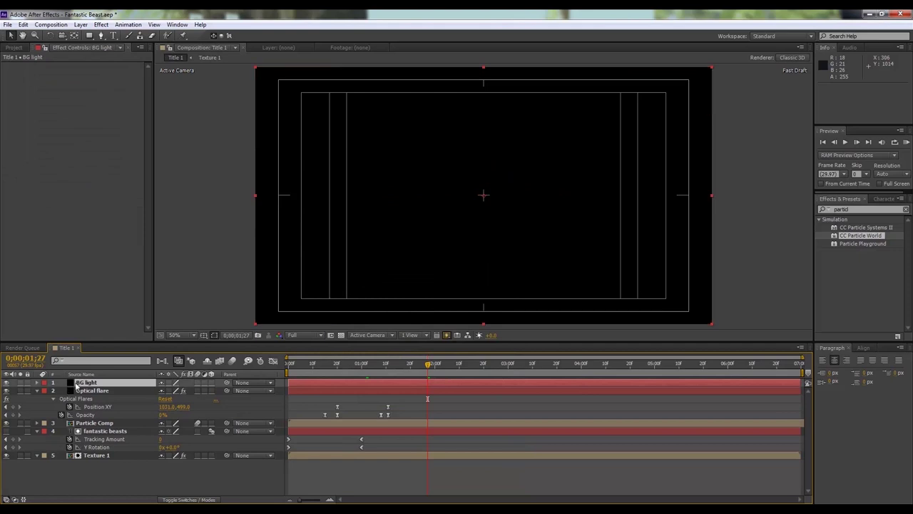
drag(86, 389, 90, 460)
click(84, 455)
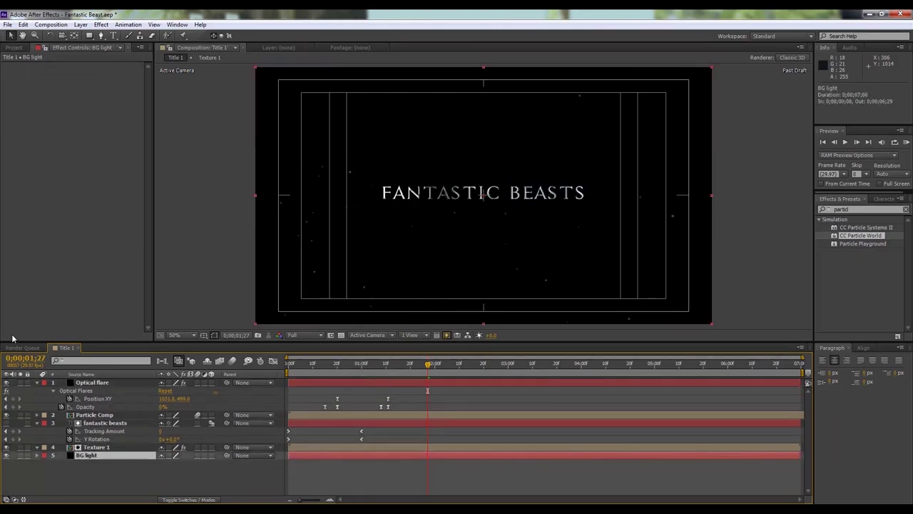
Apply Optical Flares to the BG light layer and open the flare options in a maximized window
click(100, 25)
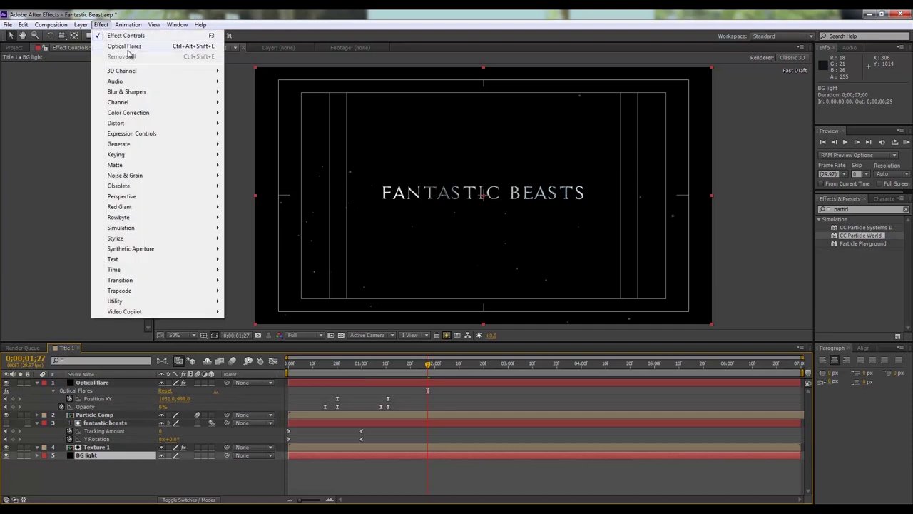
click(127, 46)
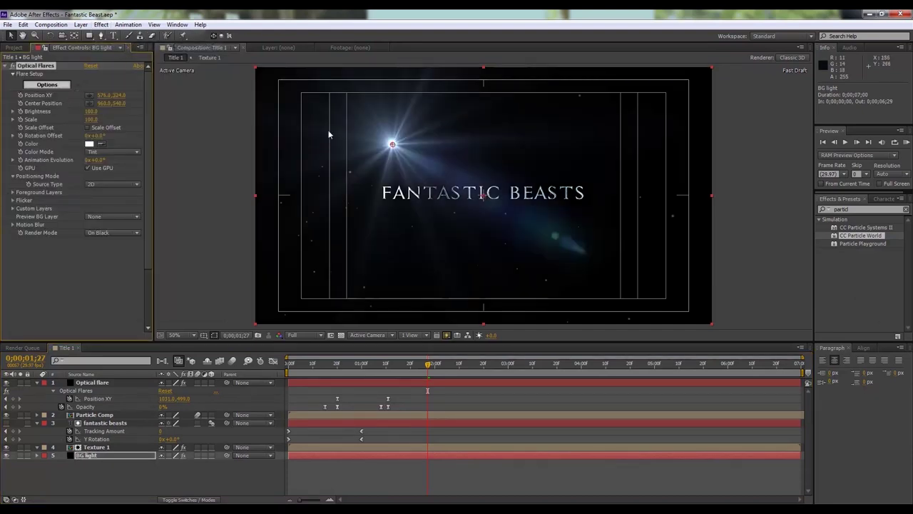
click(50, 86)
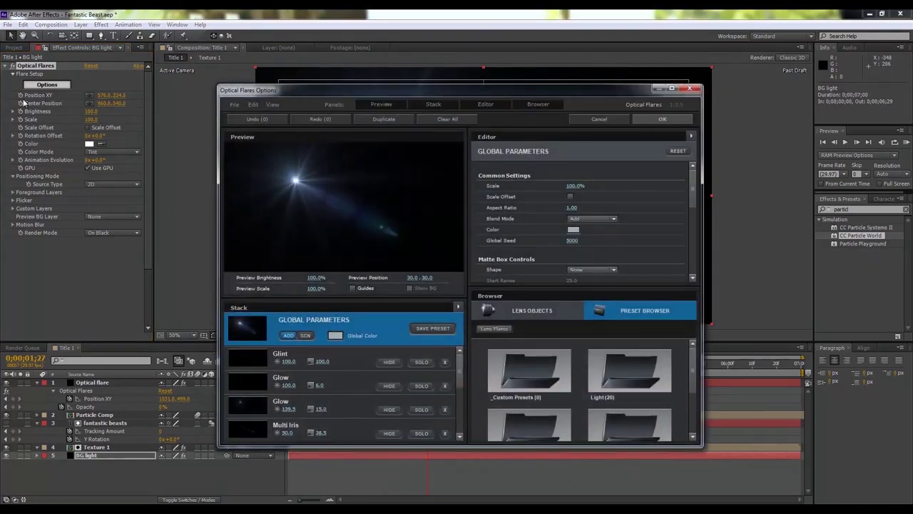
click(672, 87)
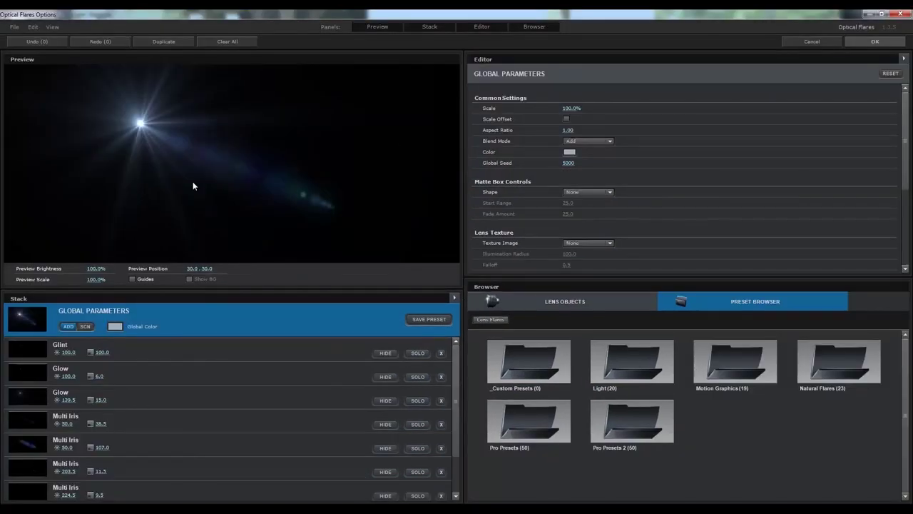
Try the Blindness, FlashLight and Landing flare presets from Pro Presets 2 on the BG light flare
click(639, 428)
click(639, 429)
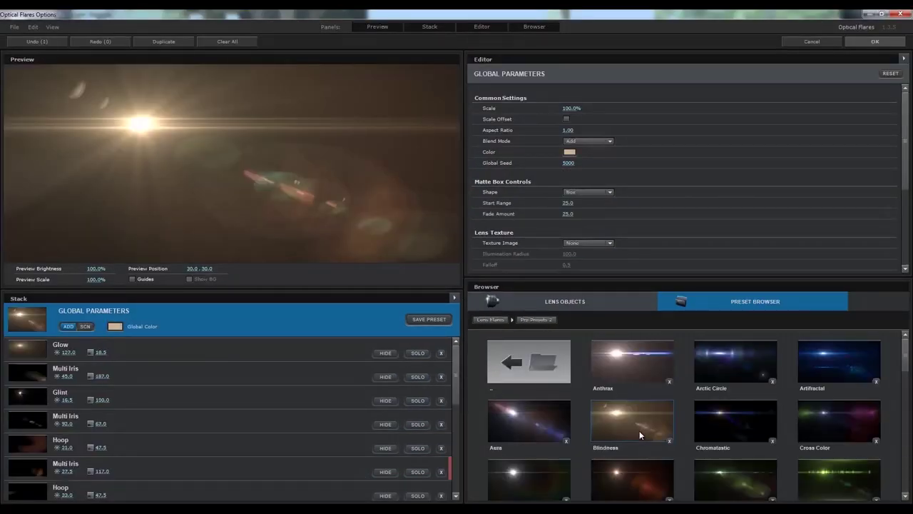
scroll(639, 430, down, 3)
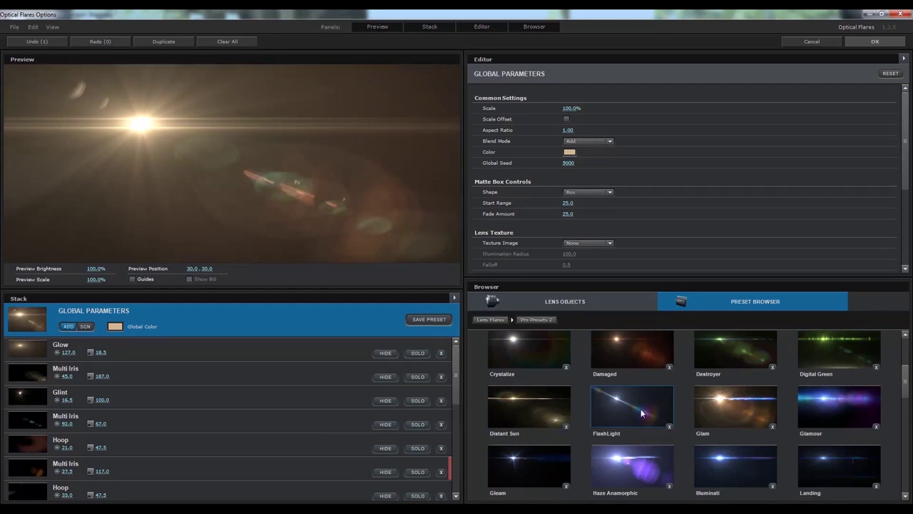
click(642, 413)
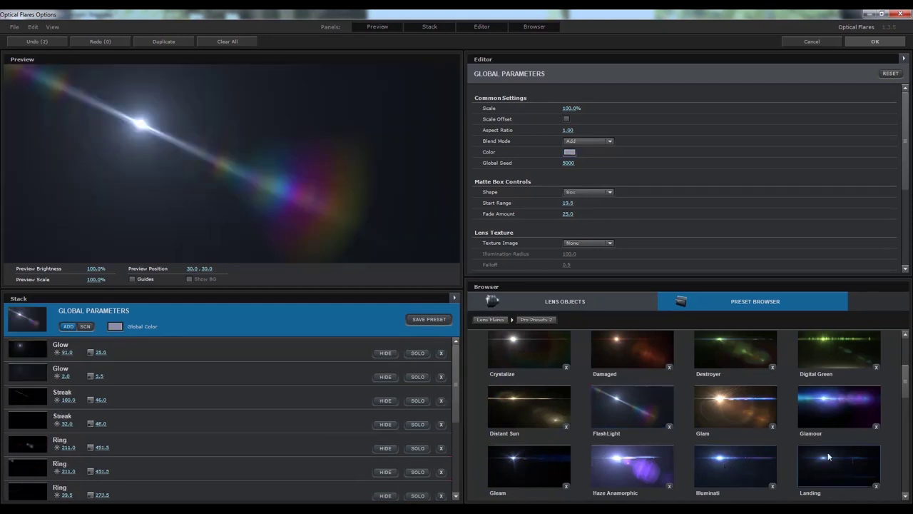
click(848, 464)
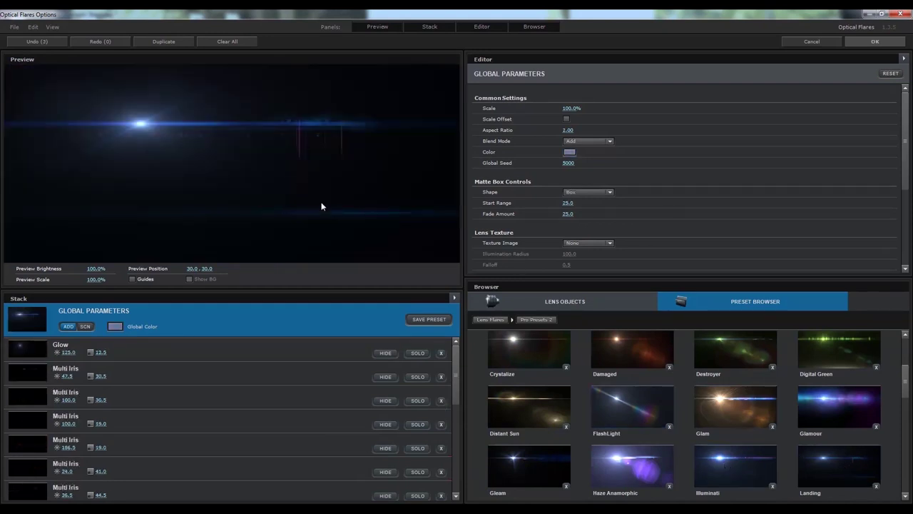
Try the Spells and Sweet Spot presets from Pro Presets 2, returning to Spells for comparison
scroll(776, 428, down, 10)
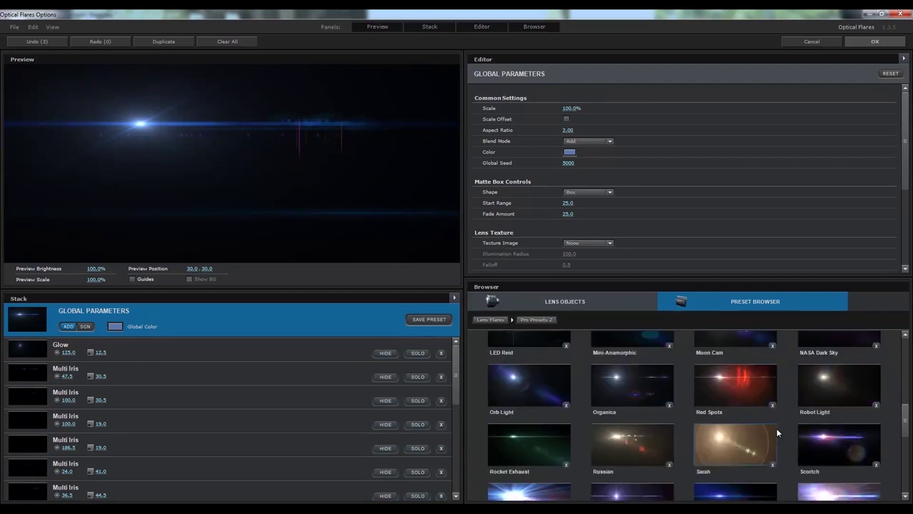
click(532, 431)
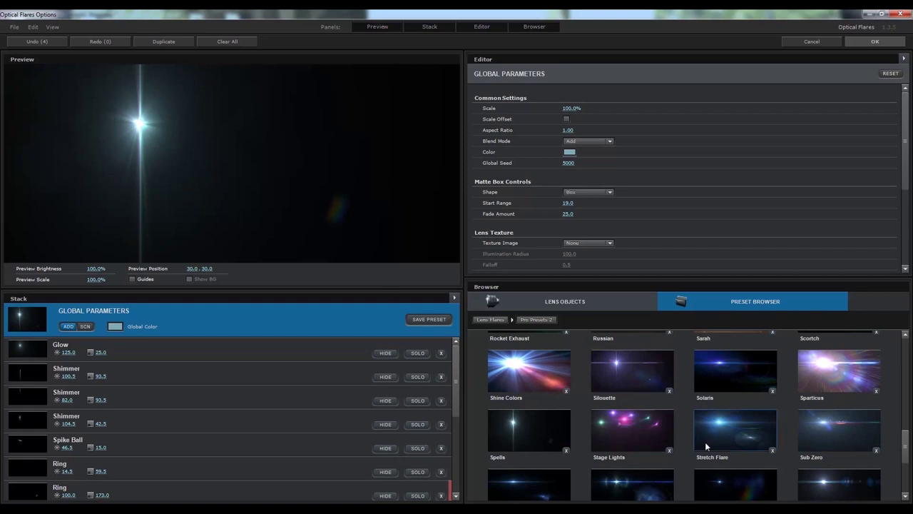
scroll(705, 441, down, 3)
click(733, 355)
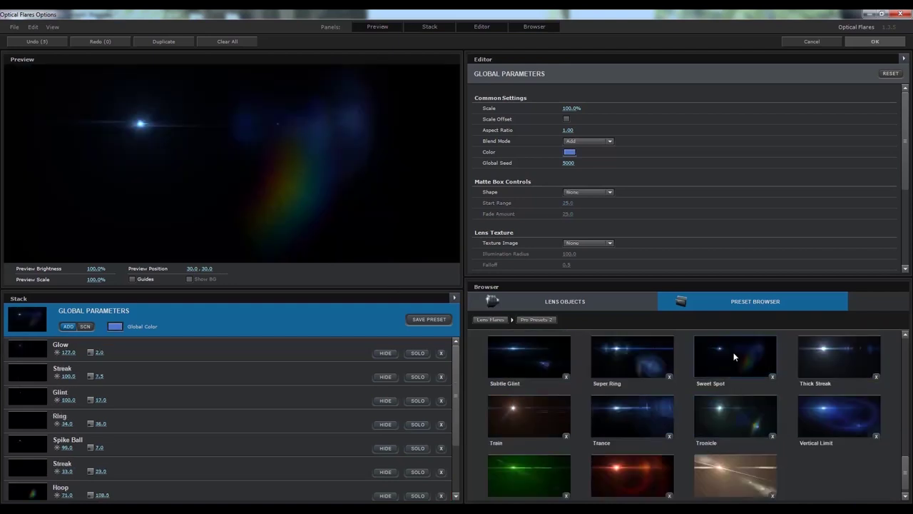
scroll(585, 467, up, 3)
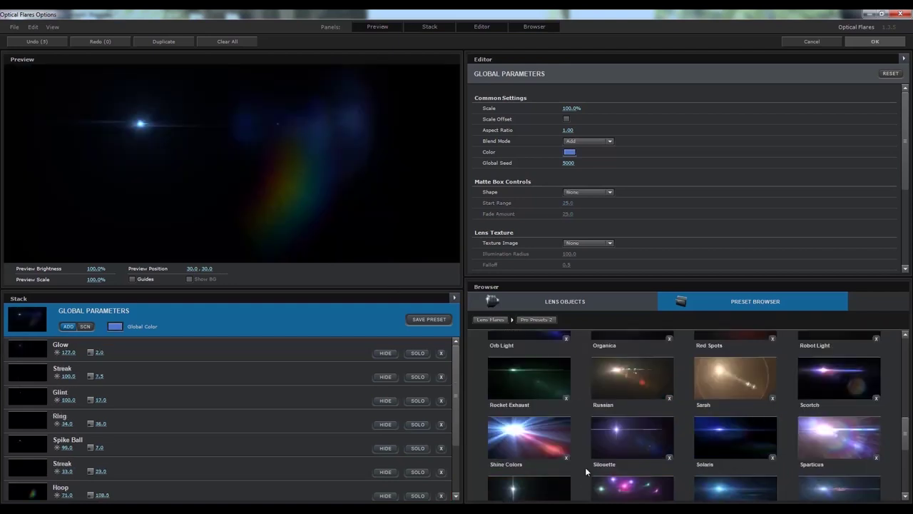
click(535, 492)
scroll(556, 365, up, 3)
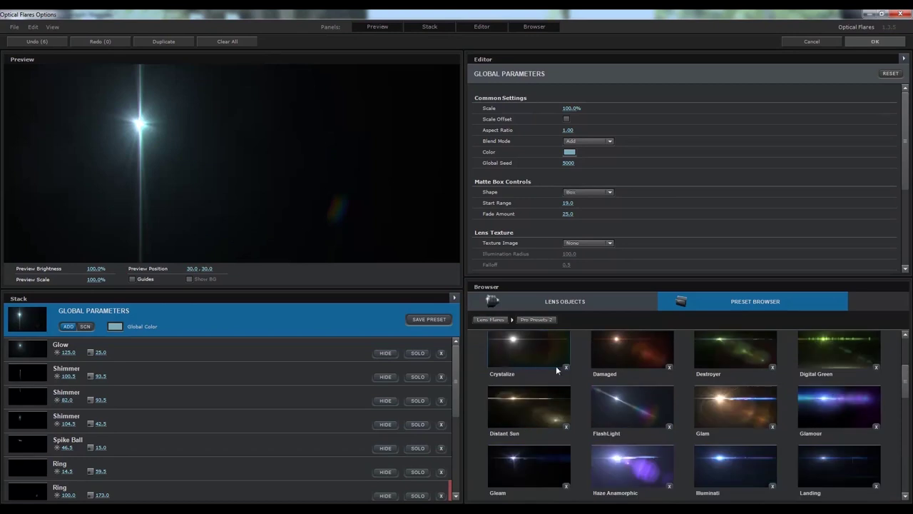
Switch to the Pro Presets folder and try the Blues Brothers and Crystal Web presets
click(492, 321)
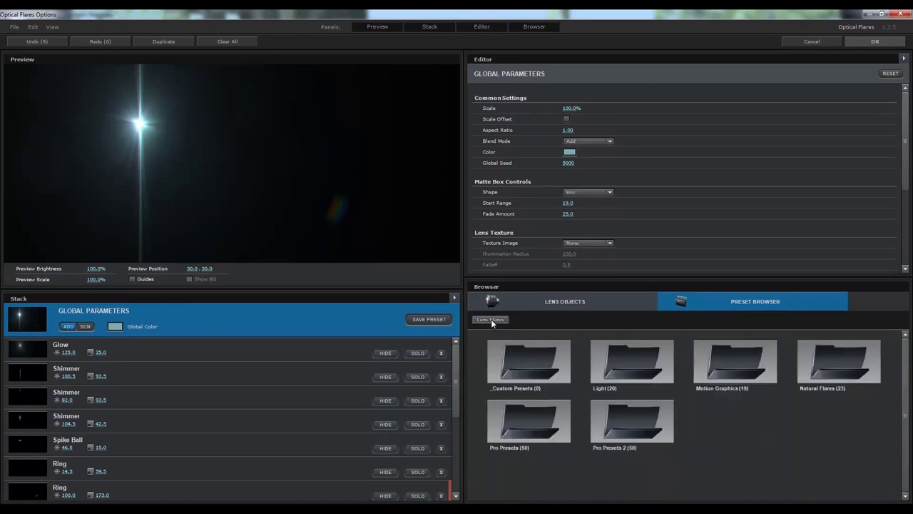
click(538, 429)
click(541, 441)
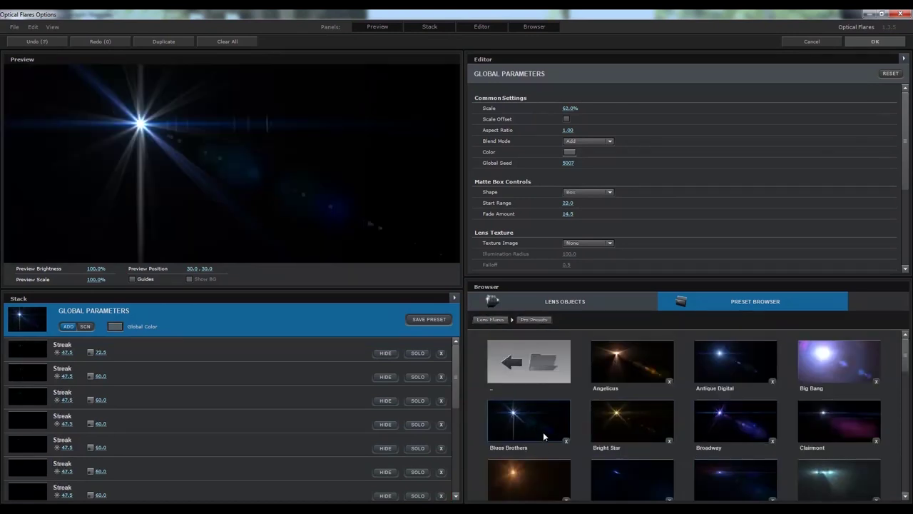
click(634, 485)
scroll(645, 473, down, 1)
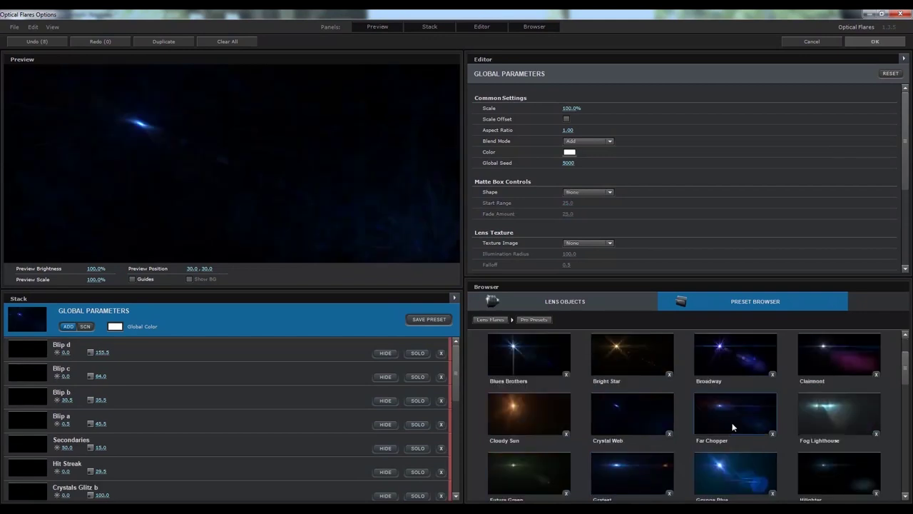
Try the Hilighter, Future Green, Search Light and Antique Digital presets from Pro Presets
click(814, 466)
click(542, 460)
scroll(542, 457, down, 5)
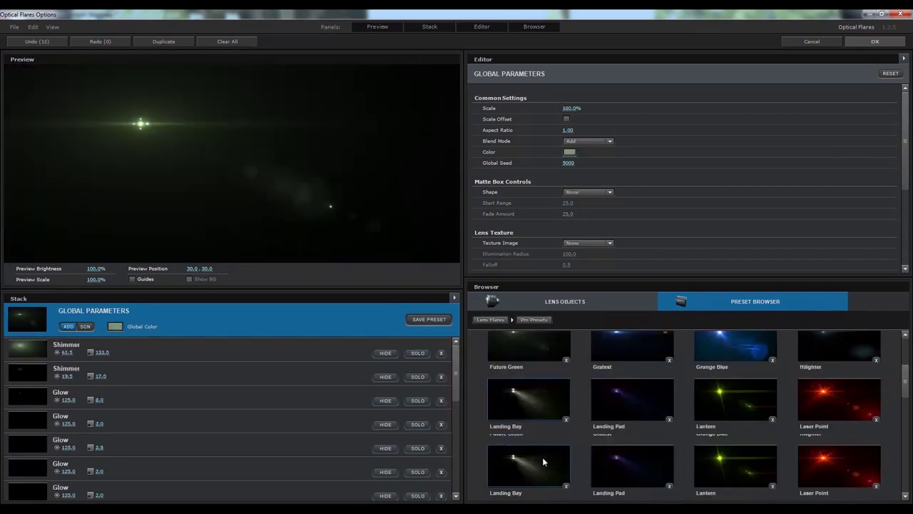
scroll(543, 457, down, 2)
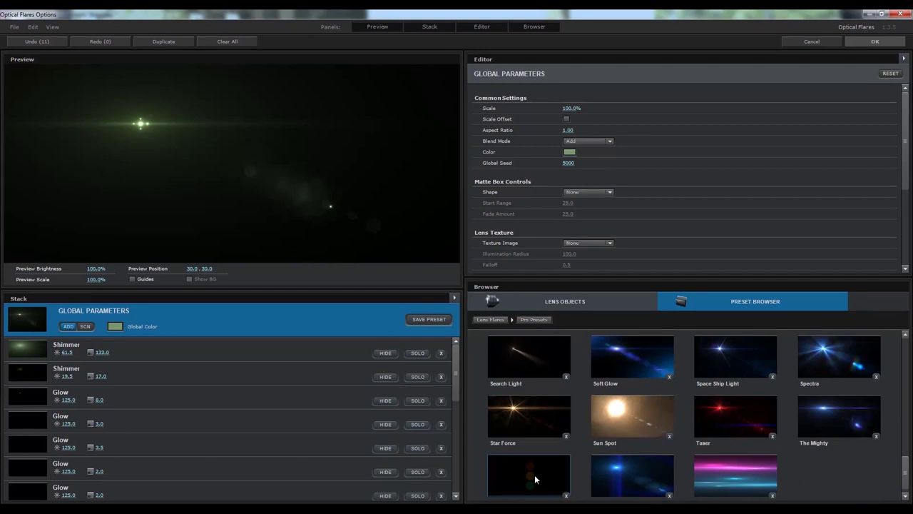
click(558, 355)
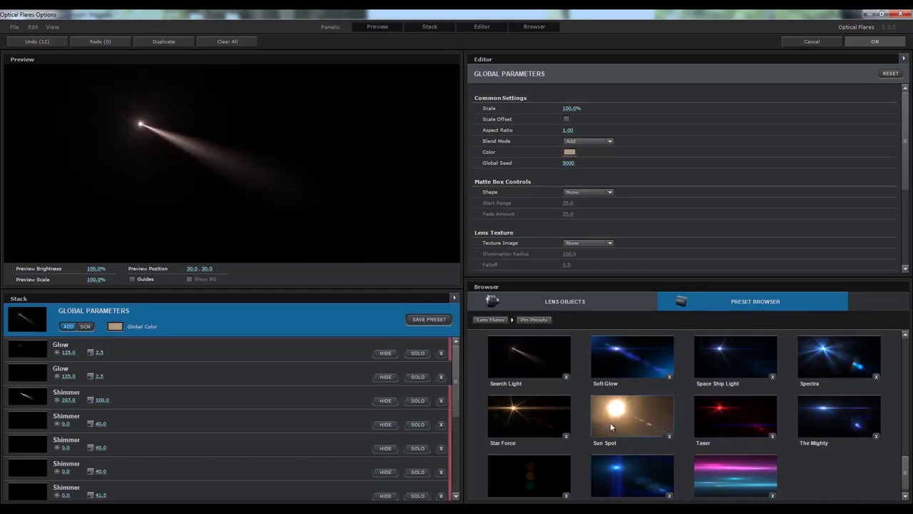
scroll(613, 428, up, 10)
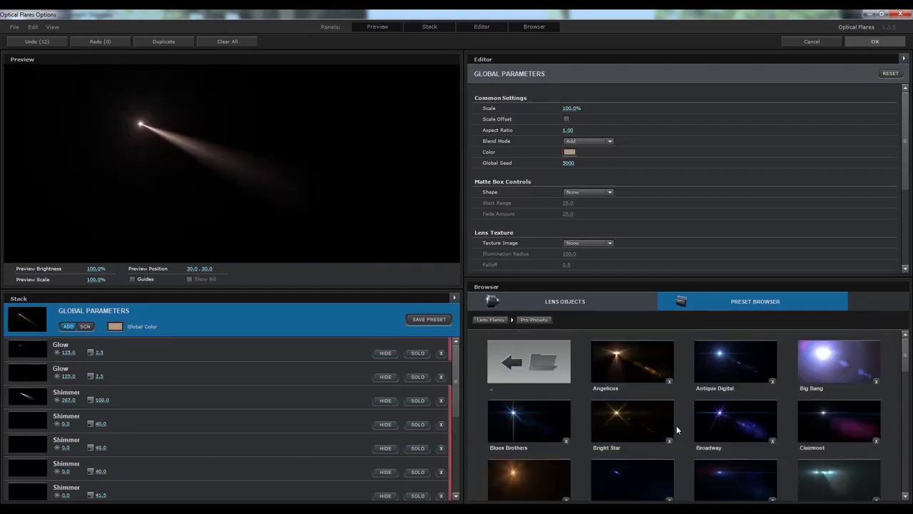
click(710, 360)
Try the Blue Artifact and 50mm Prime presets from the Motion Graphics folder
click(528, 360)
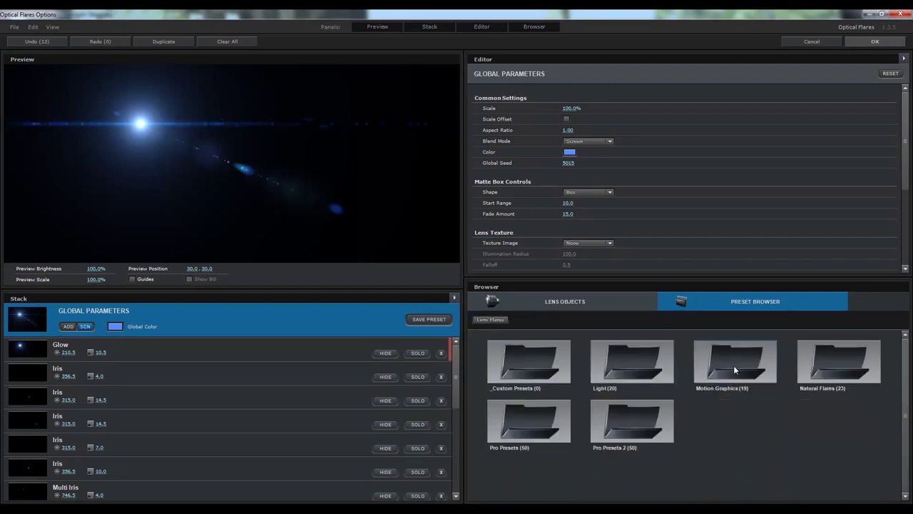
click(734, 368)
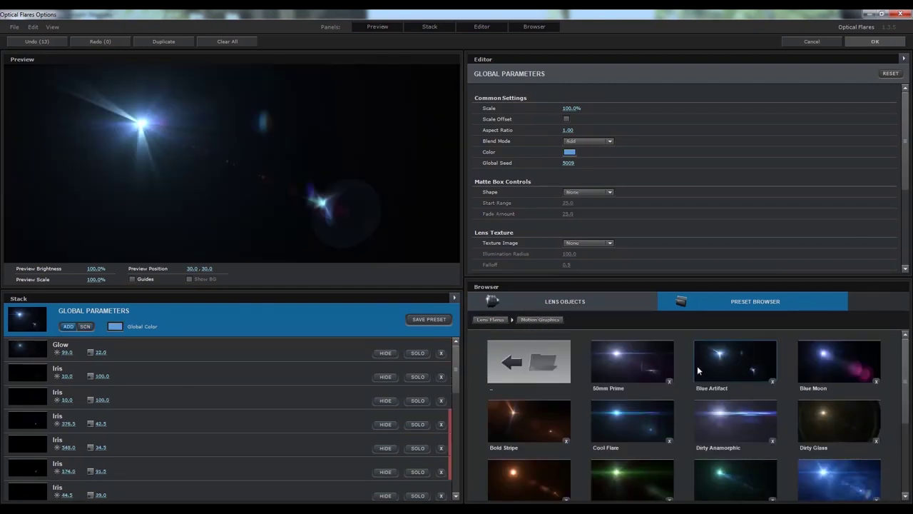
click(650, 366)
scroll(613, 418, down, 3)
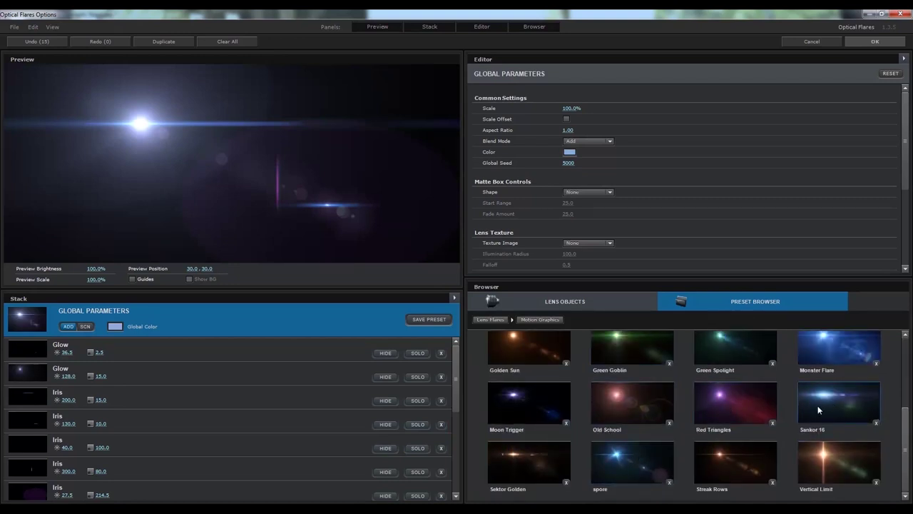
scroll(809, 414, up, 3)
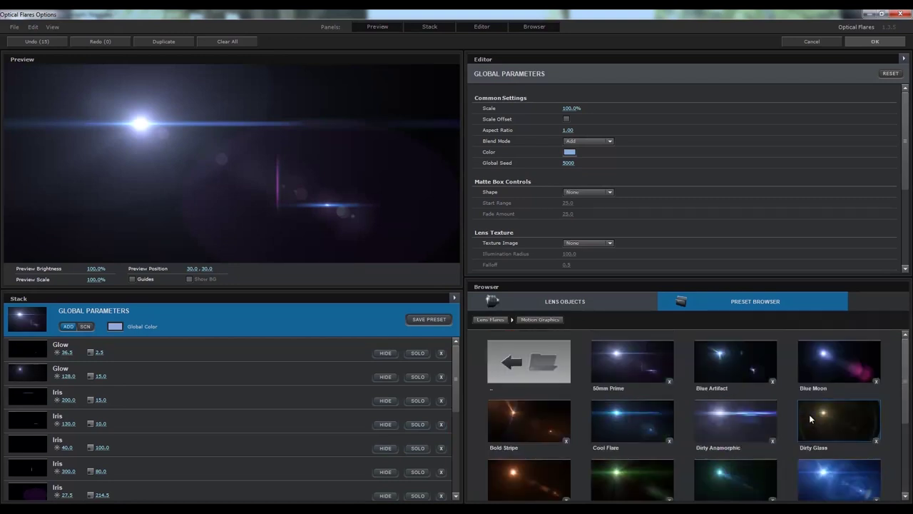
Return to the Pro Presets folder and try the Blues Brothers and Hilighter presets
click(547, 364)
click(537, 421)
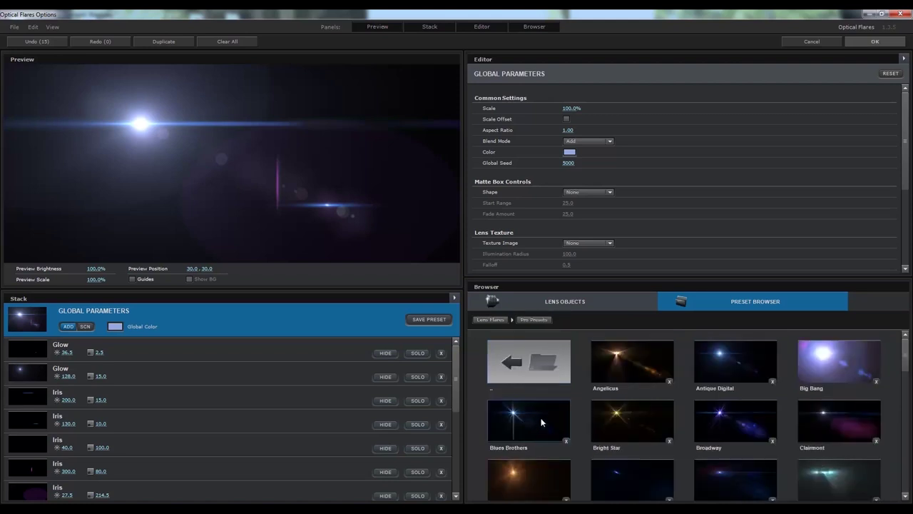
click(541, 422)
scroll(546, 425, down, 2)
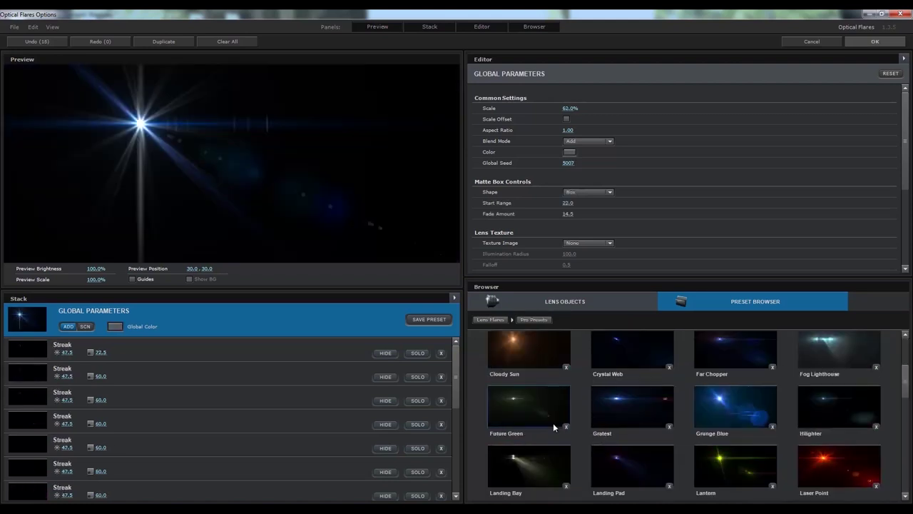
click(836, 401)
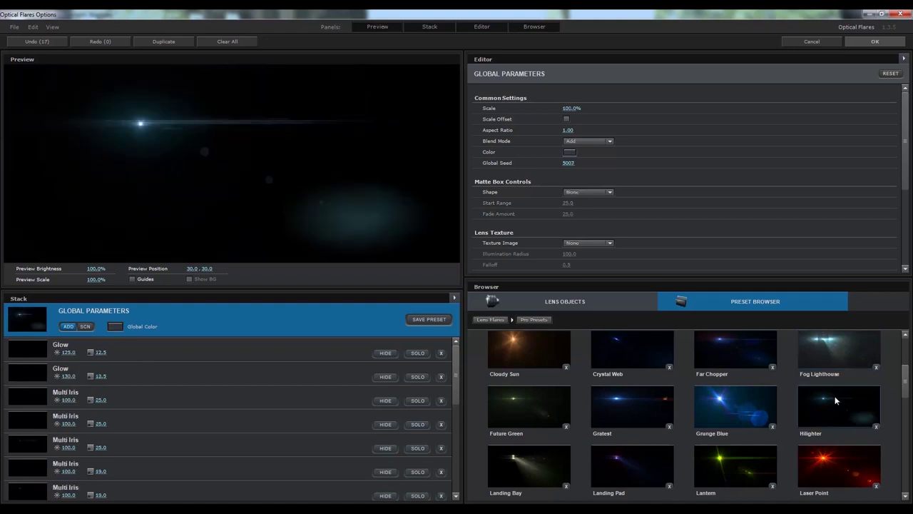
scroll(642, 394, down, 3)
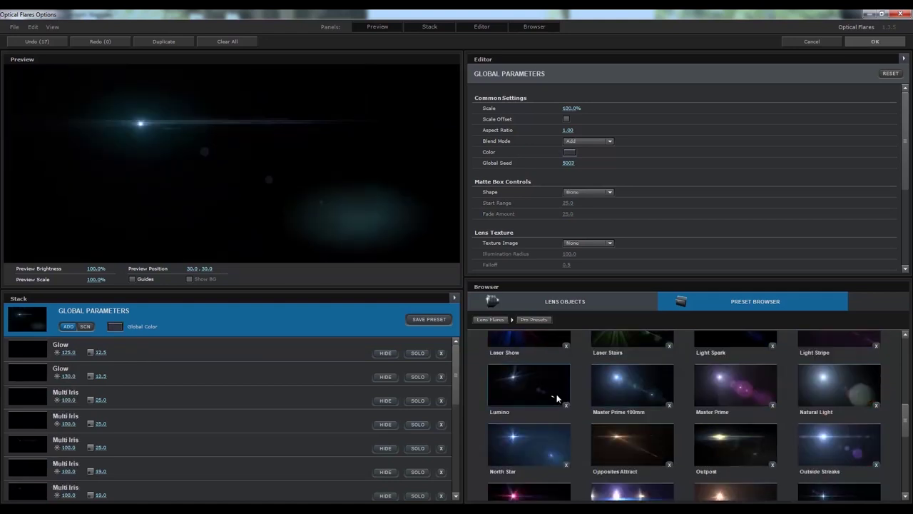
Try the Search Light preset from Pro Presets on the BG light flare
scroll(552, 421, down, 4)
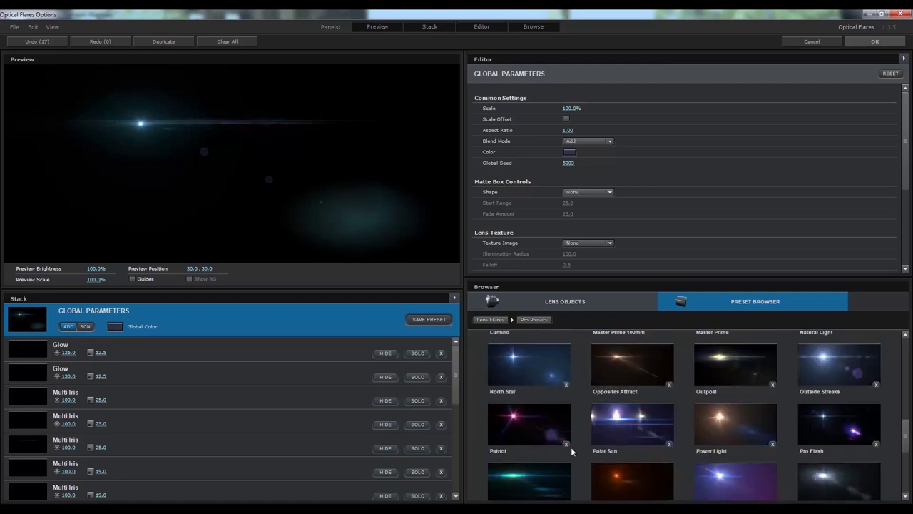
scroll(571, 447, up, 1)
click(543, 424)
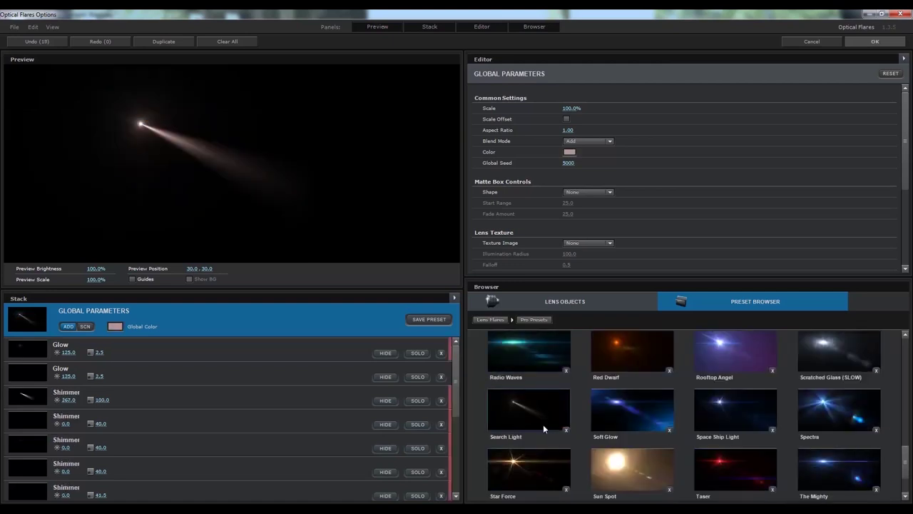
scroll(543, 423, up, 3)
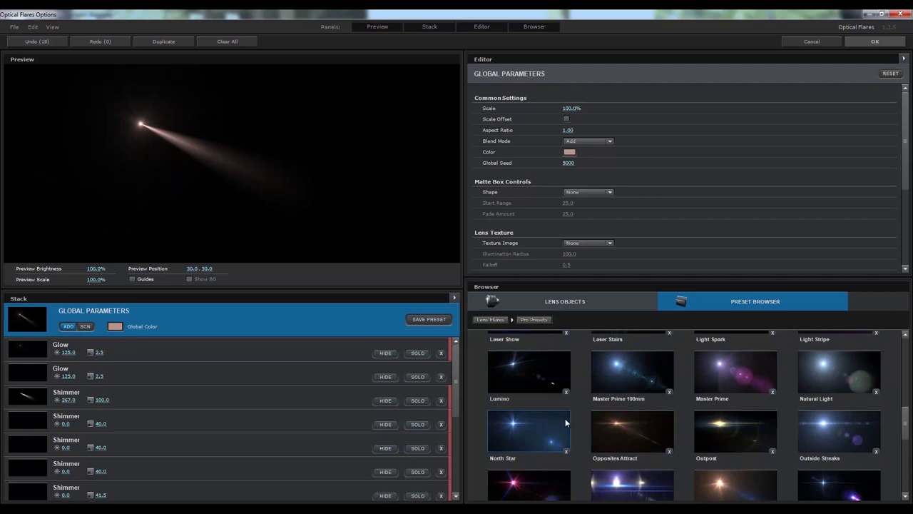
scroll(566, 423, up, 1)
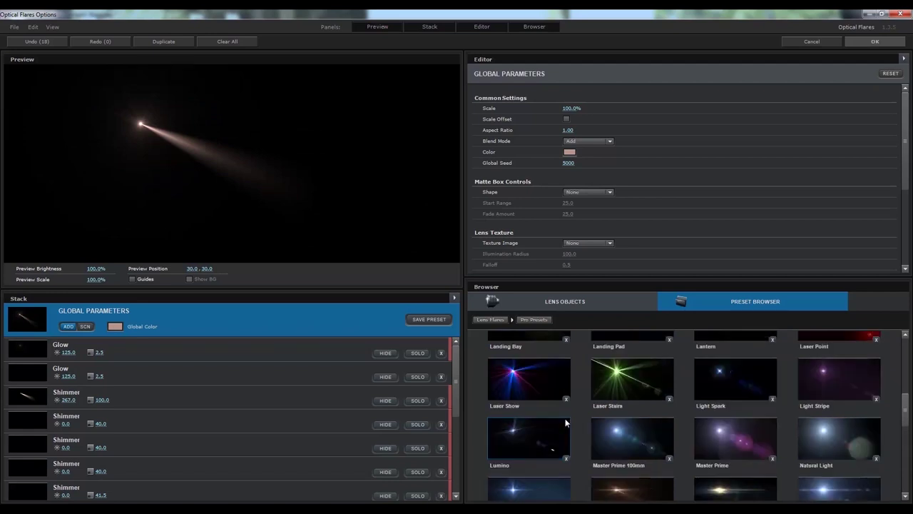
Try the Light Stripe, Gratest and Bright Star presets from Pro Presets
click(852, 379)
scroll(758, 378, up, 2)
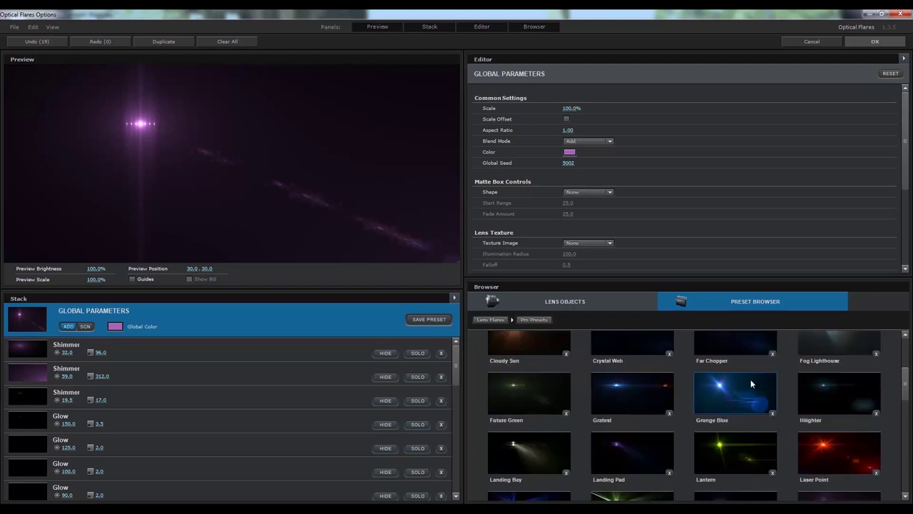
click(618, 403)
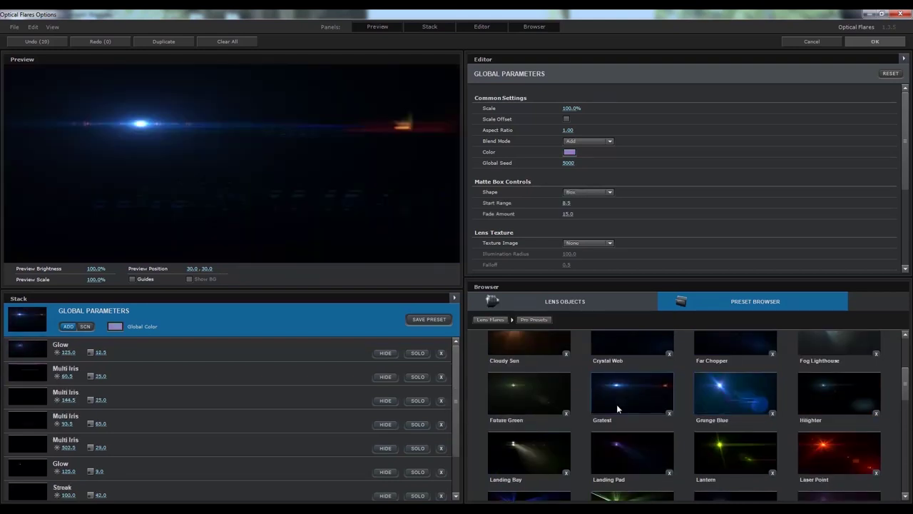
scroll(619, 403, up, 2)
click(630, 416)
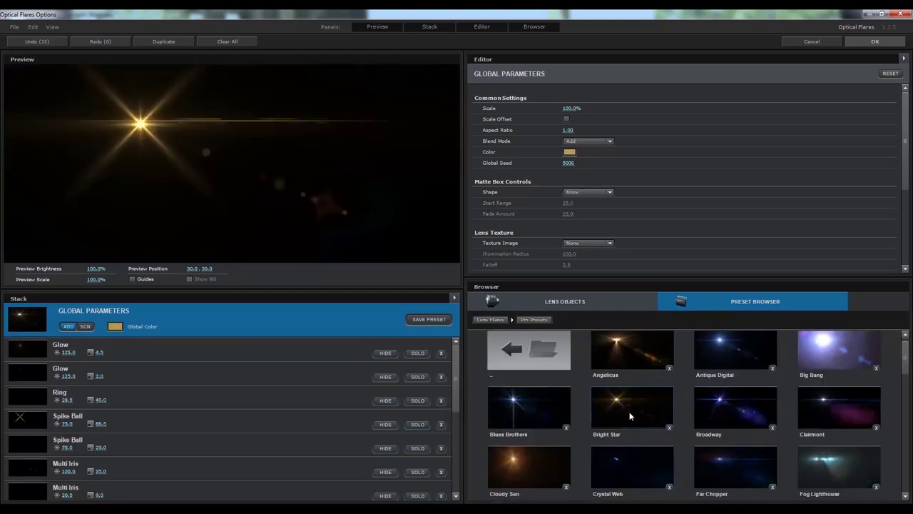
Load the Big Bang preset from Pro Presets as the BG light flare
click(819, 353)
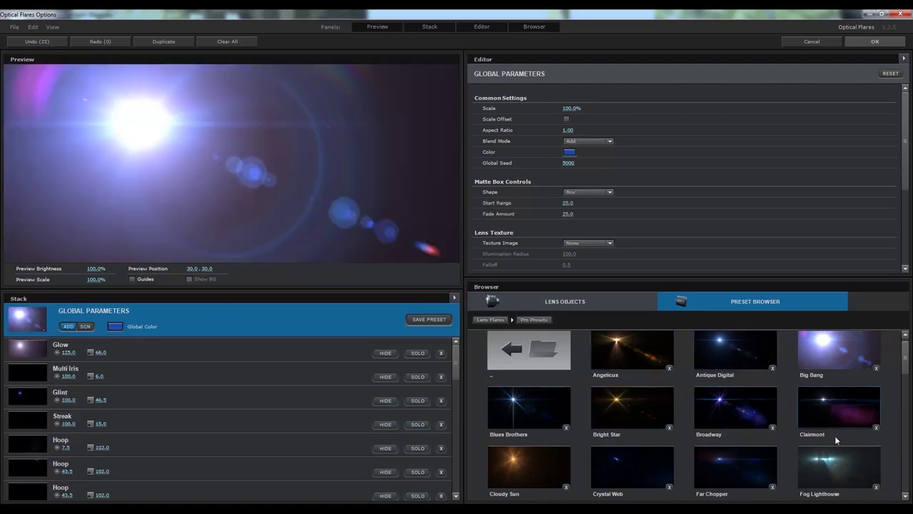
scroll(839, 357, up, 1)
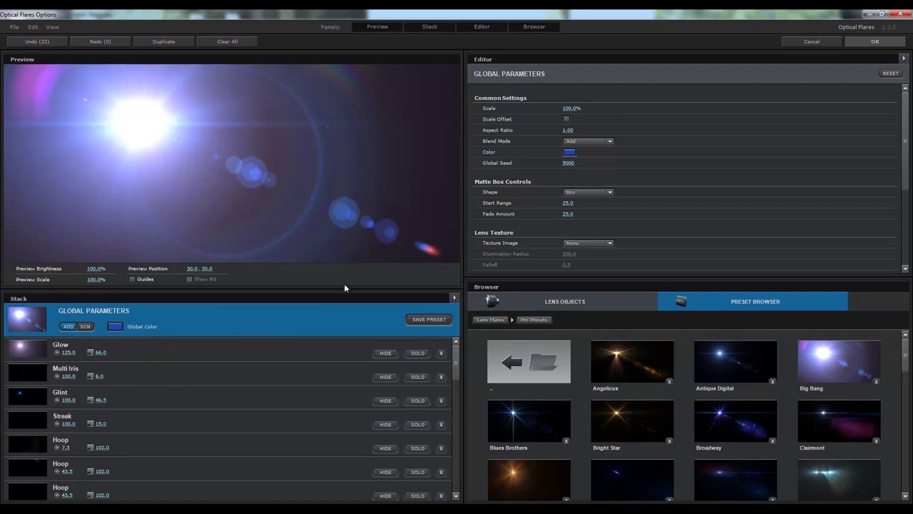
Hide the Multi Iris element just below Lens Orbs in the flare stack, which forms the chain of blue orbs
click(381, 403)
scroll(312, 385, down, 10)
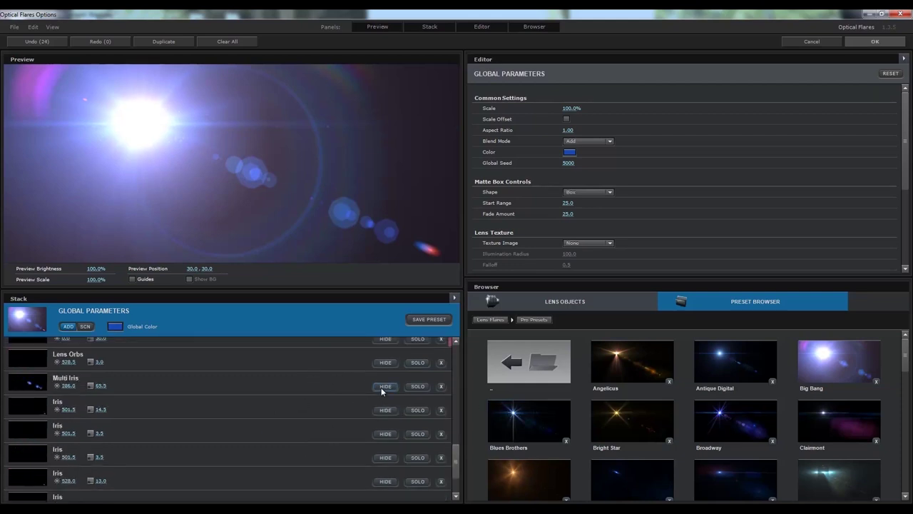
click(386, 388)
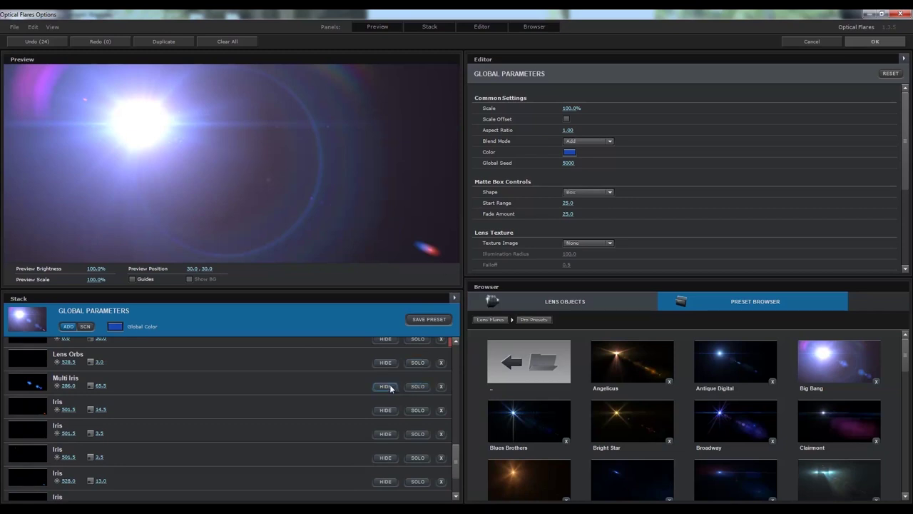
Hide the small Iris elements below the hidden Multi Iris, plus the Multi Iris with brightness 100 and scale 25
click(386, 409)
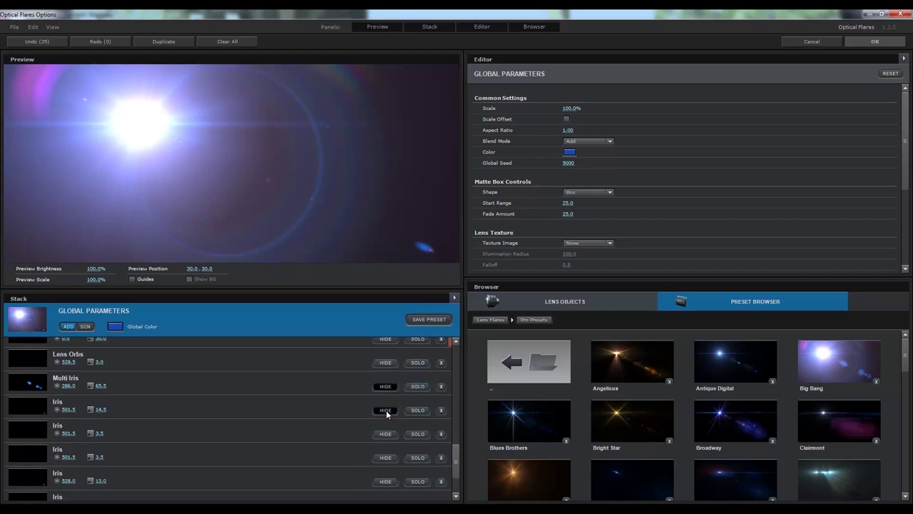
scroll(382, 396, down, 3)
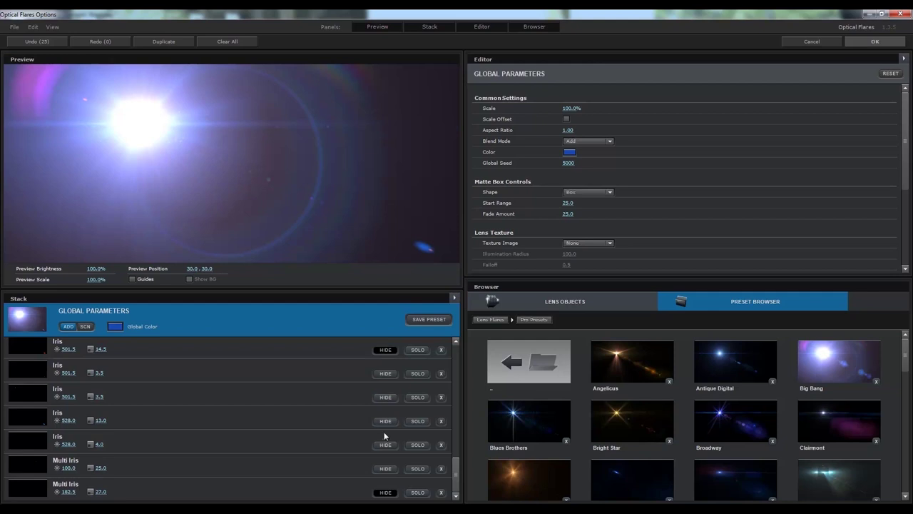
click(396, 421)
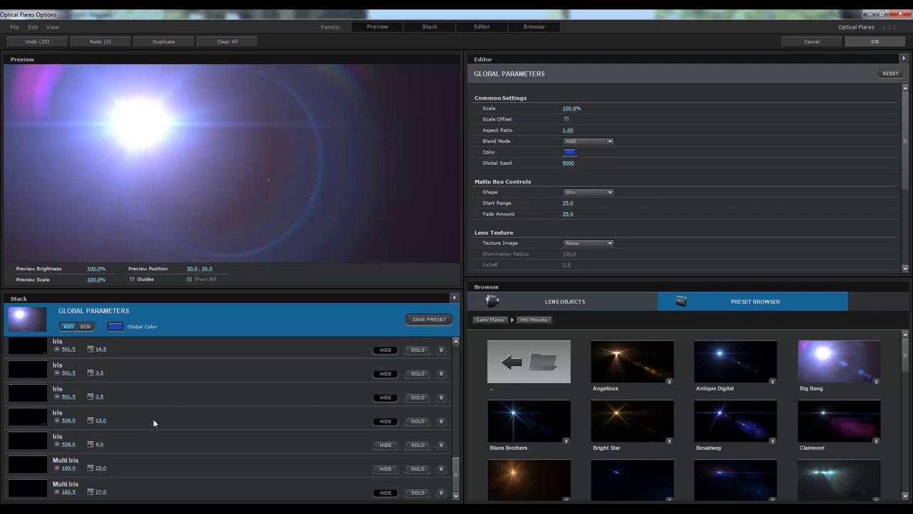
click(387, 469)
Hide the Spike Ball above Glint and the faint blue Hoop with brightness 26.5, and apply the flare setup
scroll(388, 444, up, 5)
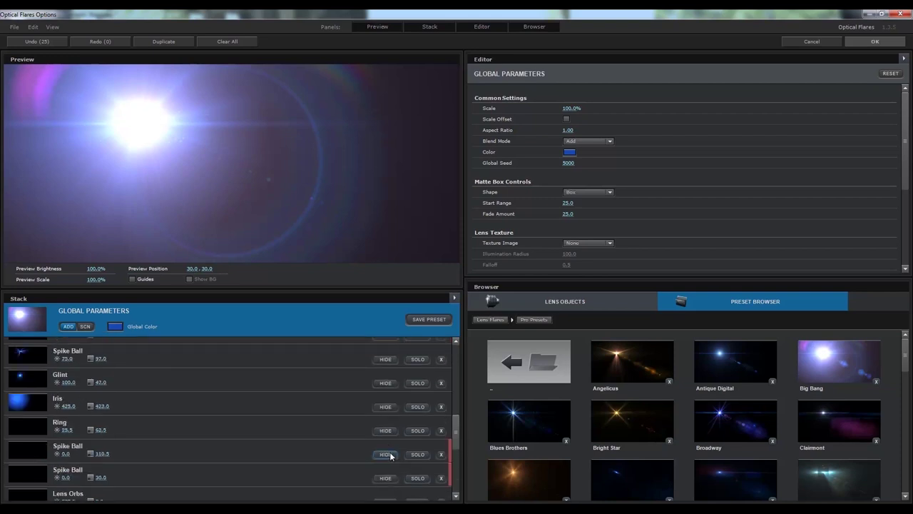
scroll(393, 446, up, 3)
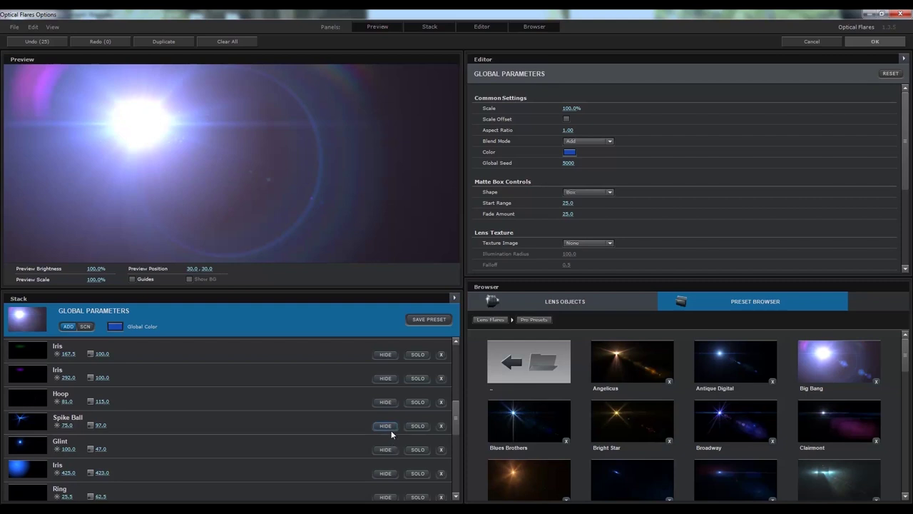
click(391, 429)
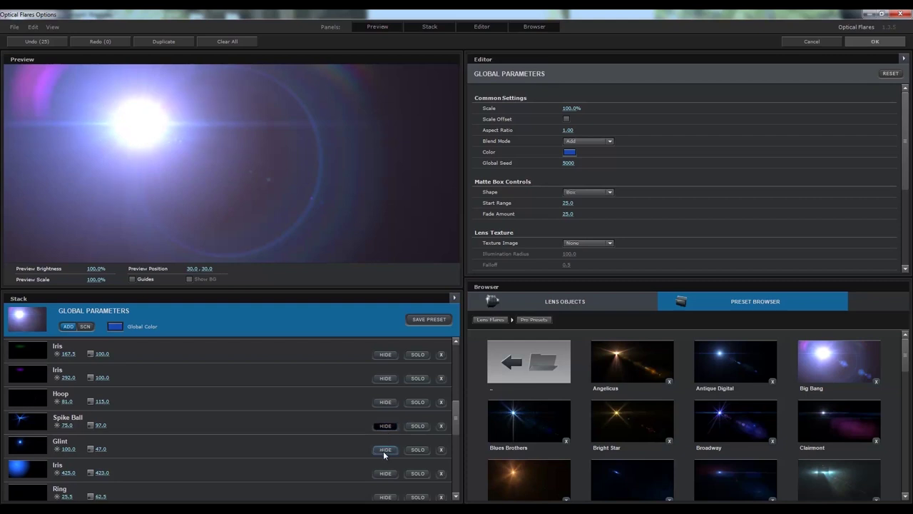
scroll(265, 439, up, 5)
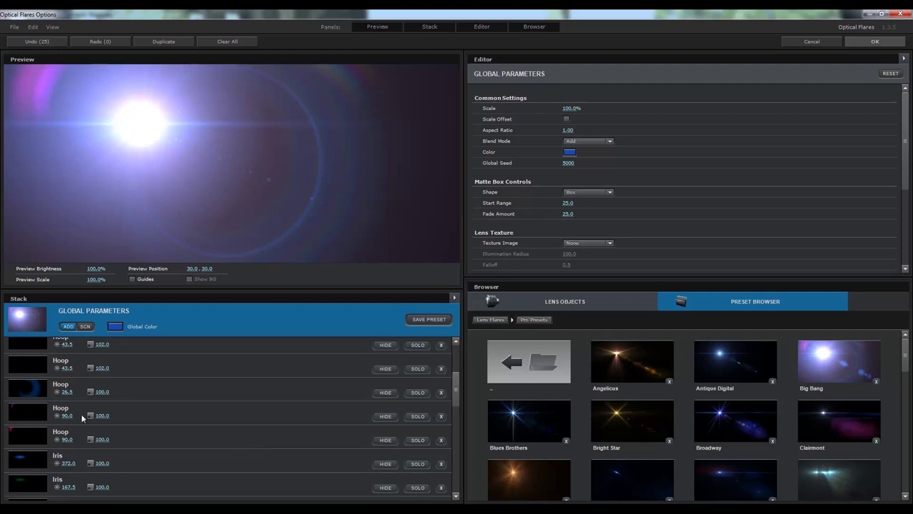
click(386, 393)
scroll(259, 393, up, 5)
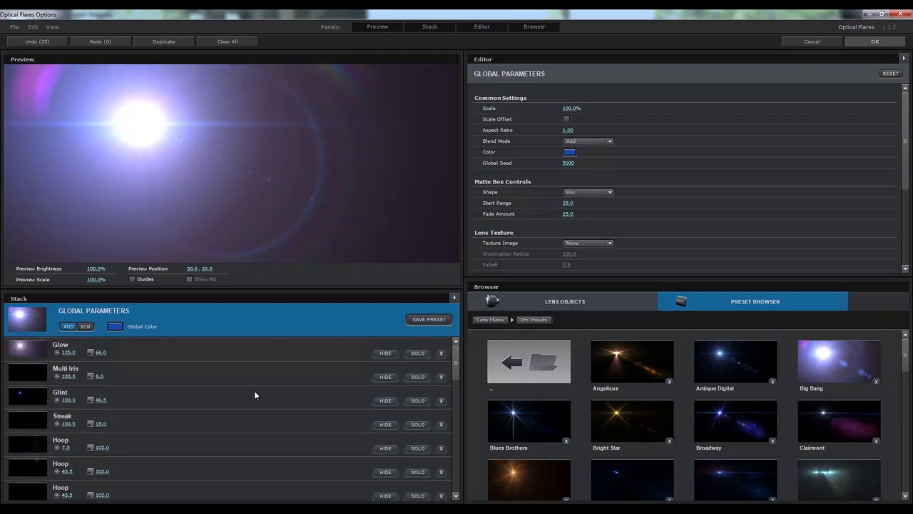
click(871, 41)
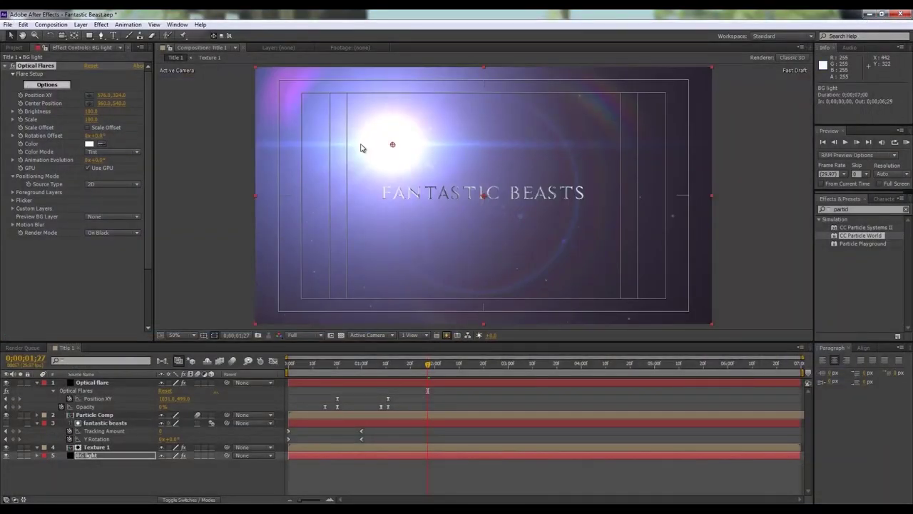
Move the BG light flare outside the frame past its lower-left corner, at Position XY of about -398, 1228
drag(391, 148, 169, 348)
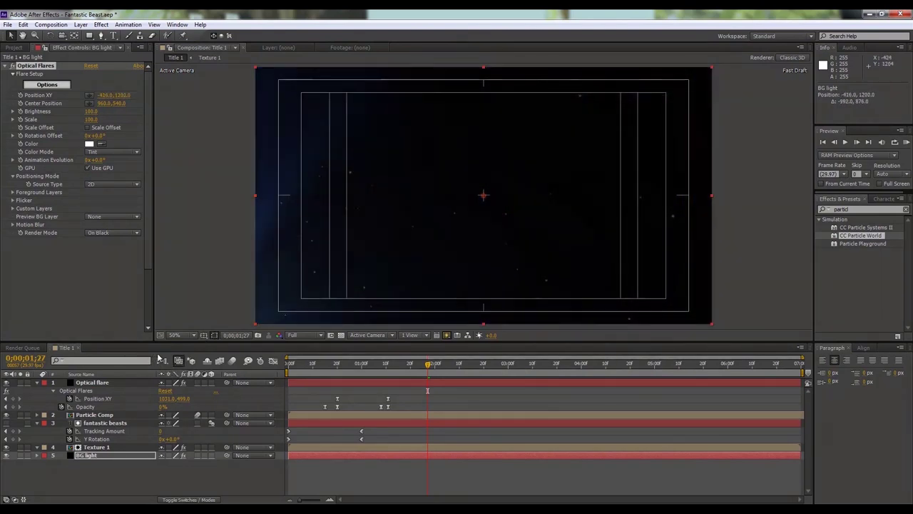
key(comma)
key(period)
key(comma)
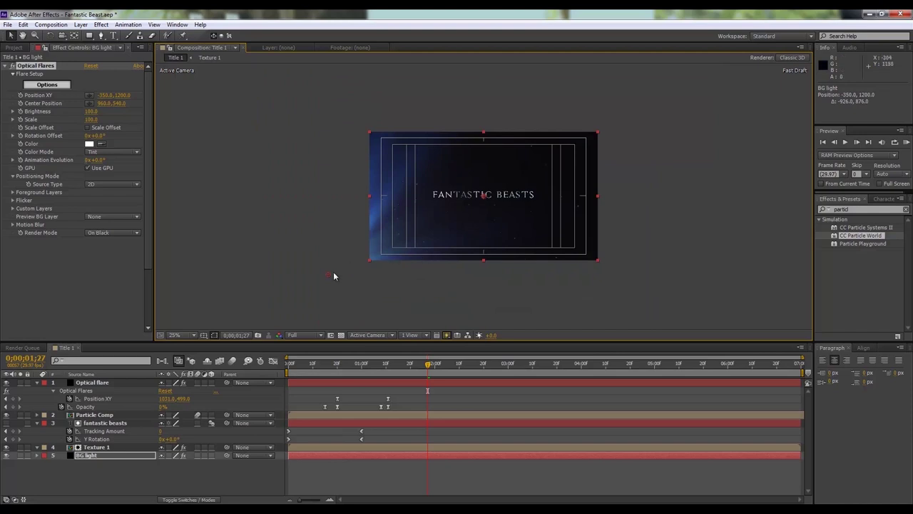
drag(327, 272, 323, 276)
click(671, 215)
key(period)
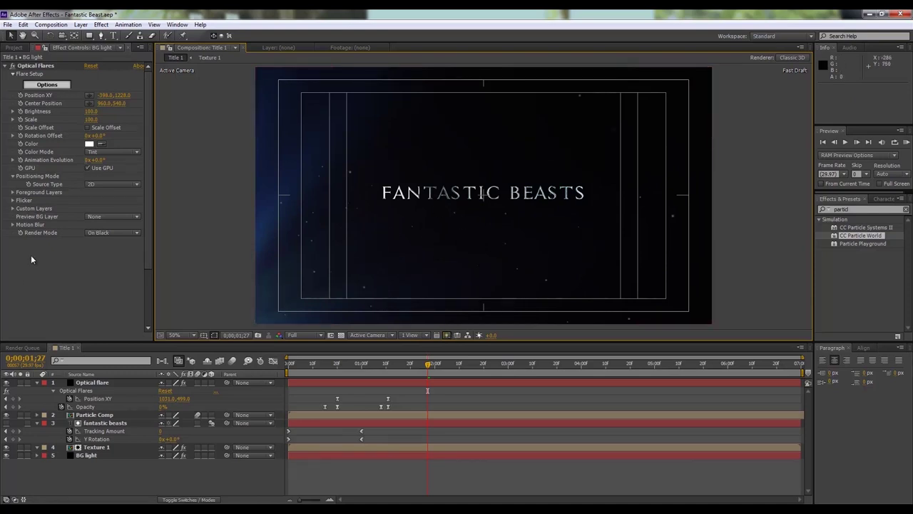
Start keyframing Position XY of the BG light flare at 0;00;00;00
click(86, 455)
click(329, 366)
mouse_move(329, 366)
mouse_down()
mouse_move(308, 372)
mouse_move(344, 375)
mouse_up()
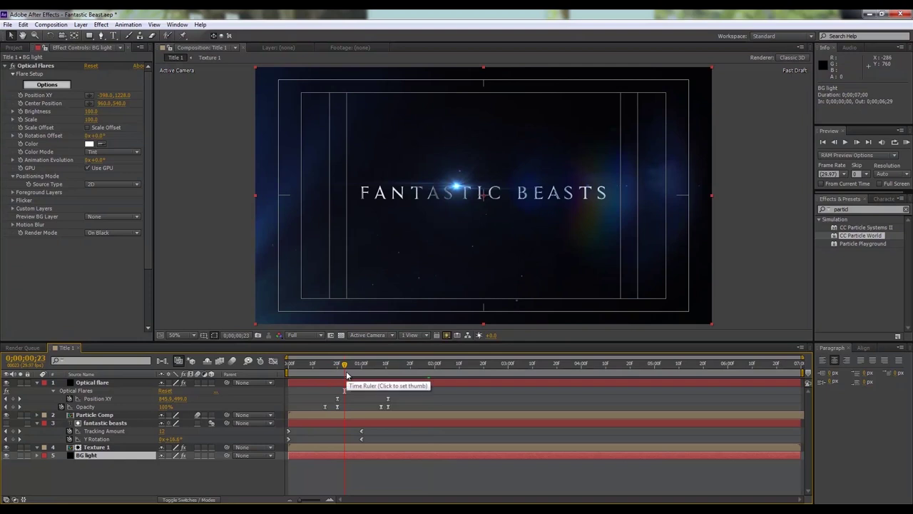
drag(312, 367, 273, 365)
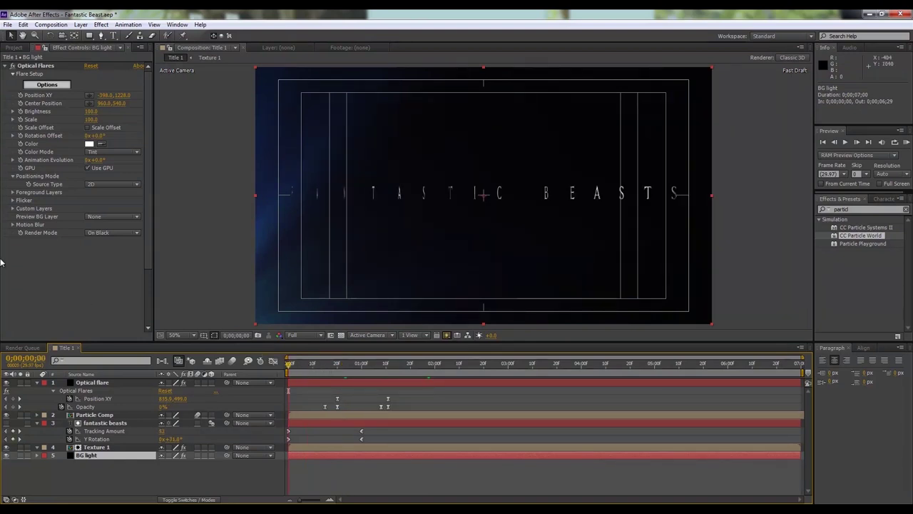
click(22, 97)
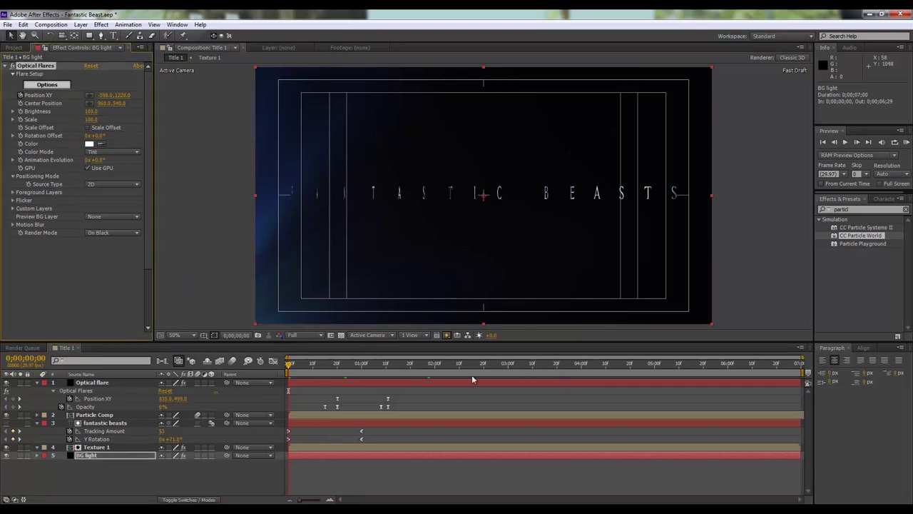
At 0;00;04;00, set the BG light flare's Position XY to -427, 140
click(581, 373)
mouse_move(107, 95)
mouse_down()
mouse_move(85, 92)
mouse_move(97, 94)
mouse_up()
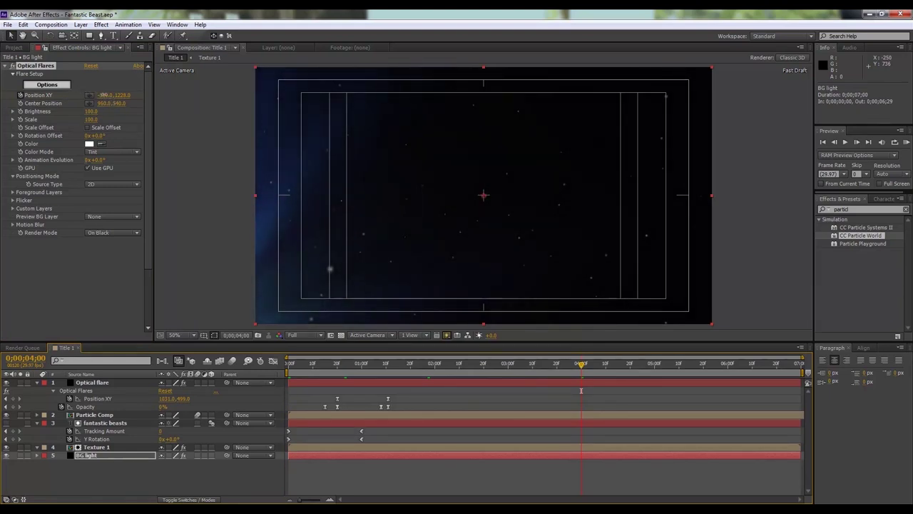
drag(127, 97, 114, 95)
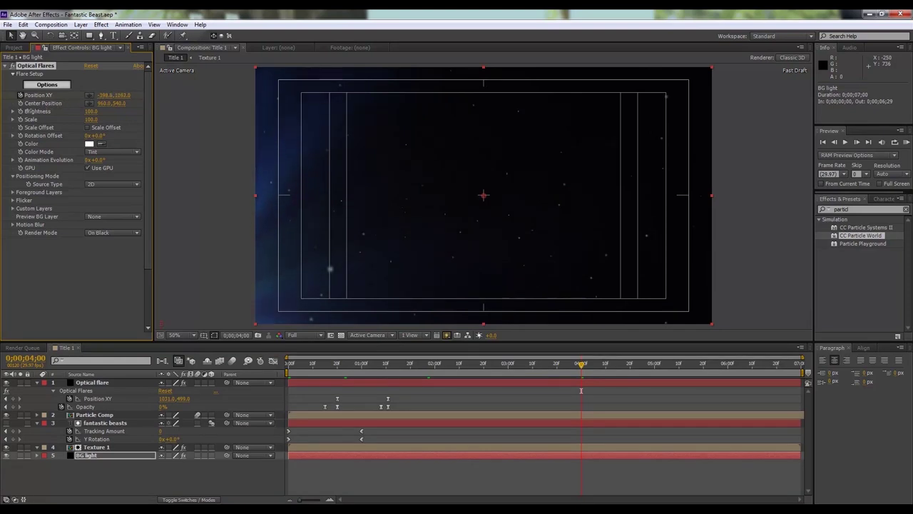
drag(115, 95, 84, 95)
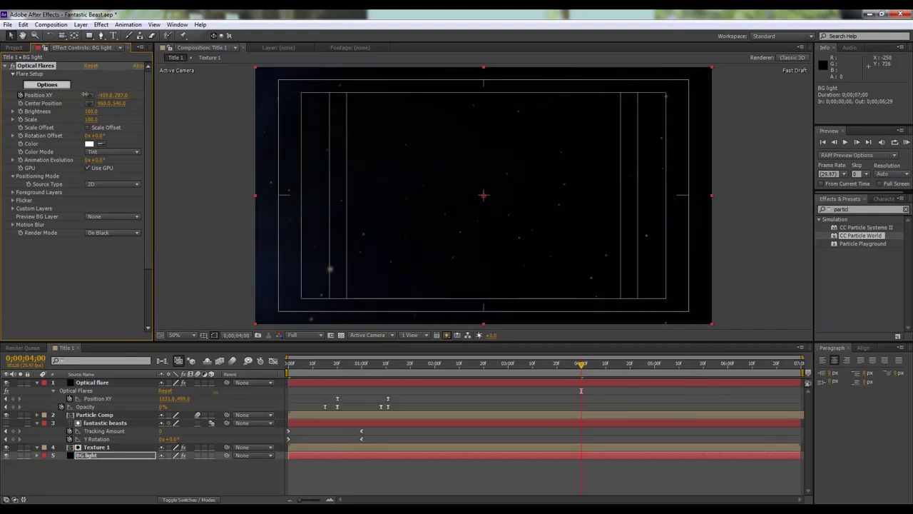
drag(136, 98, 111, 95)
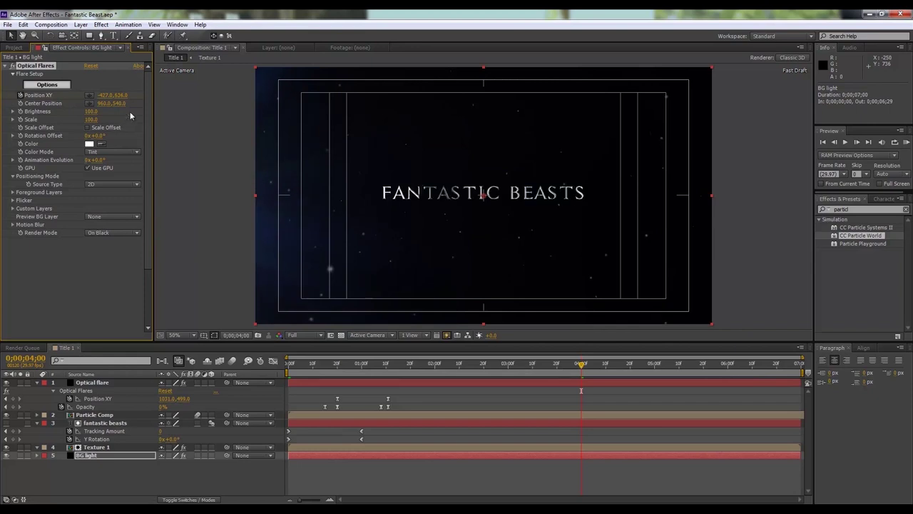
drag(127, 96, 120, 94)
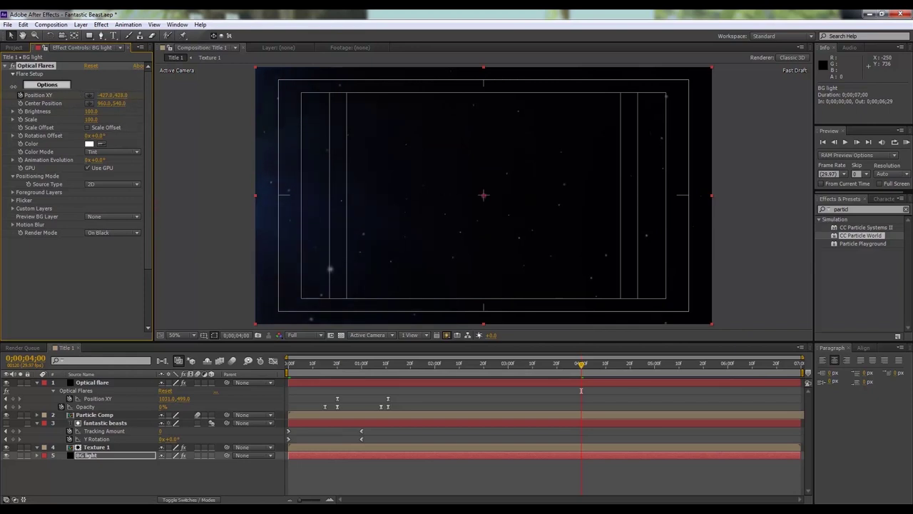
drag(126, 97, 62, 93)
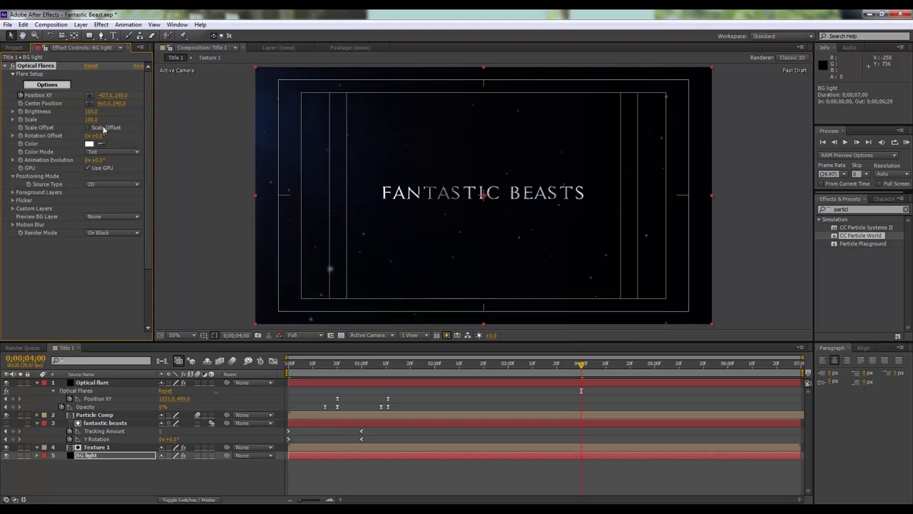
Reveal the BG light layer's keyframes and apply Easy Ease to the Position XY keyframe at 0;00;04;00
click(97, 478)
click(97, 456)
key(u)
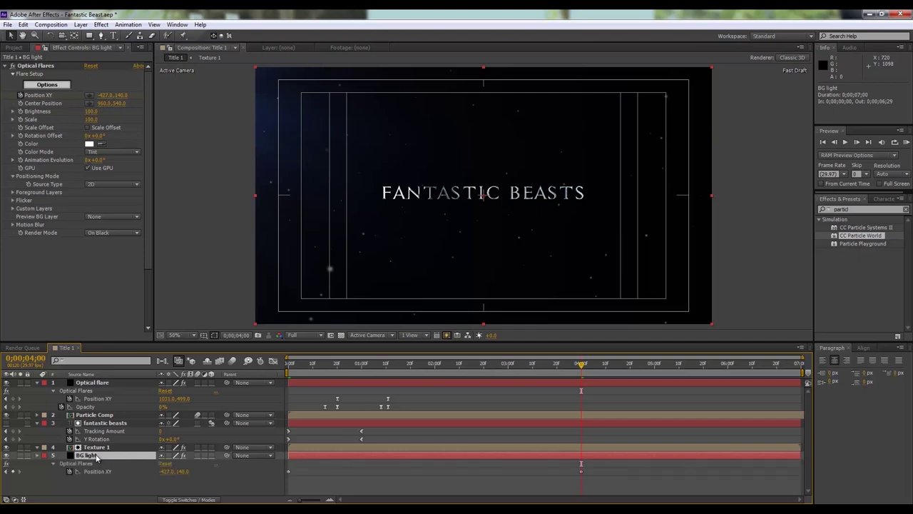
right_click(581, 470)
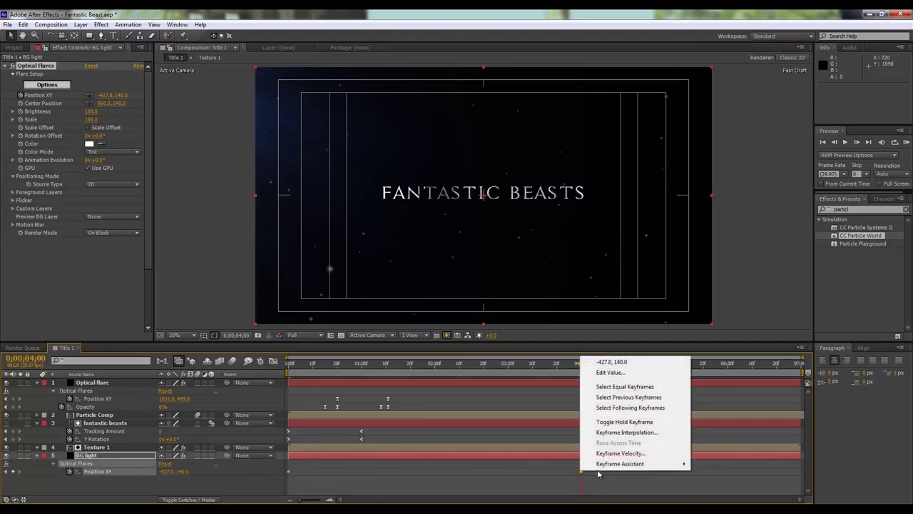
mouse_move(626, 465)
click(665, 480)
click(580, 468)
right_click(581, 469)
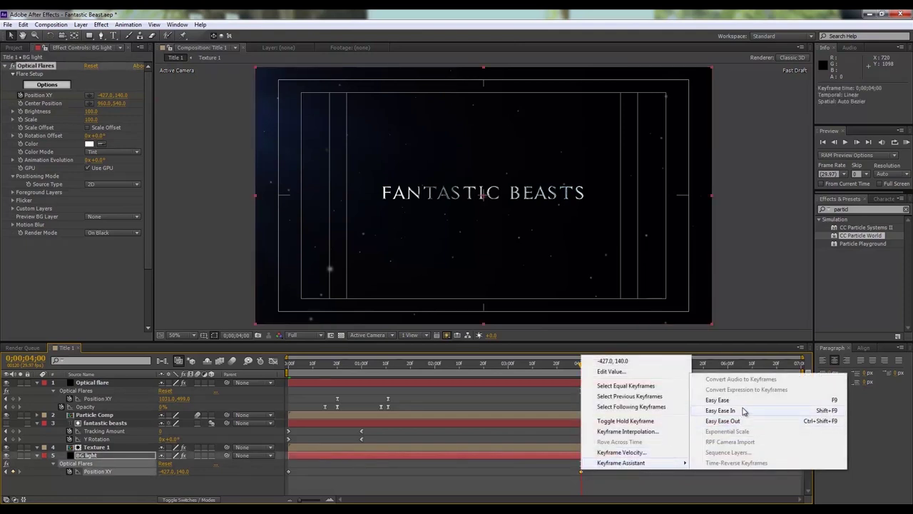
click(749, 410)
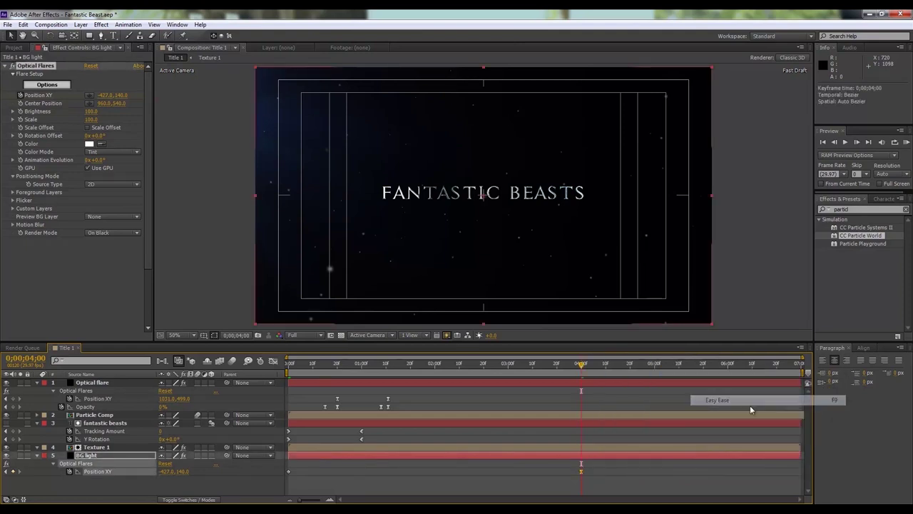
Apply Easy Ease to the first BG light Position XY keyframe and preview the animation from the start
right_click(288, 472)
mouse_move(354, 467)
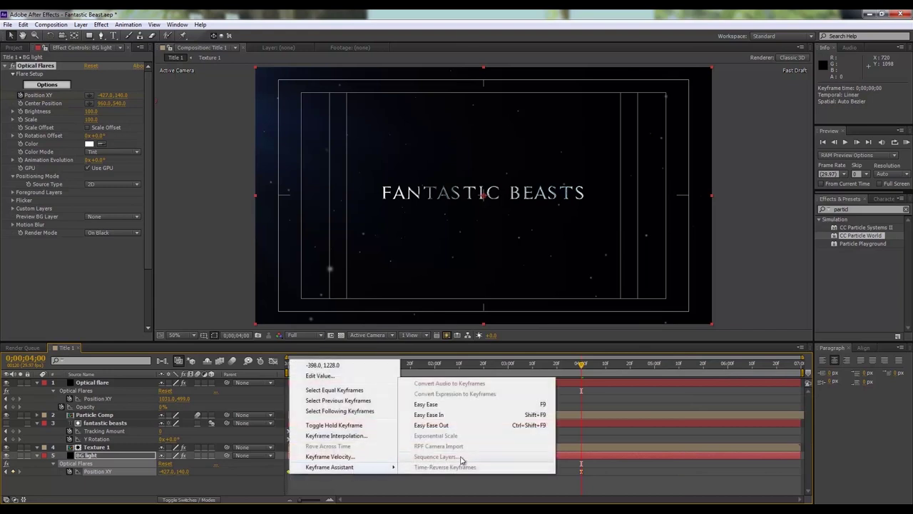
click(432, 414)
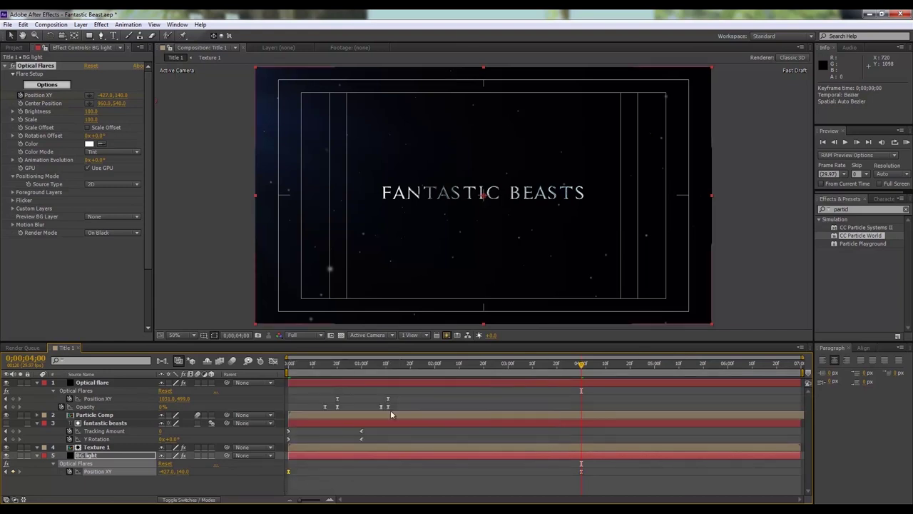
key(Home)
key(space)
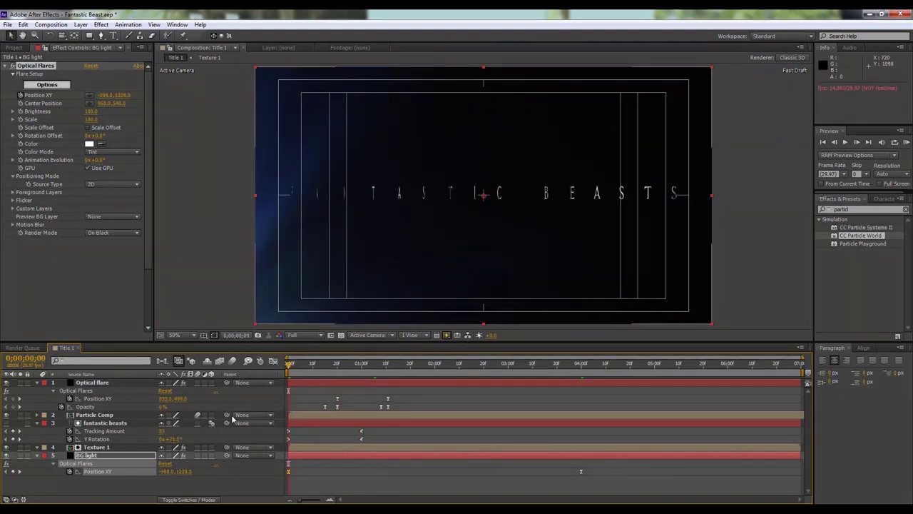
key(space)
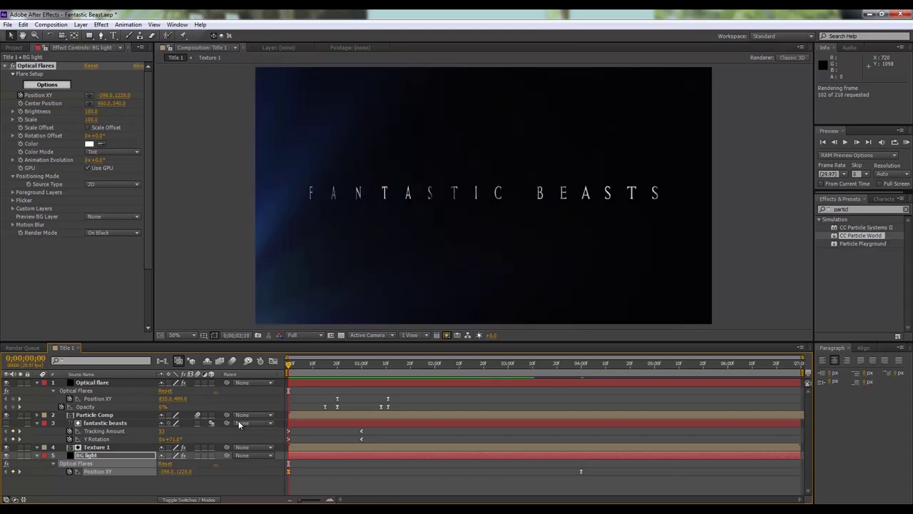
click(240, 422)
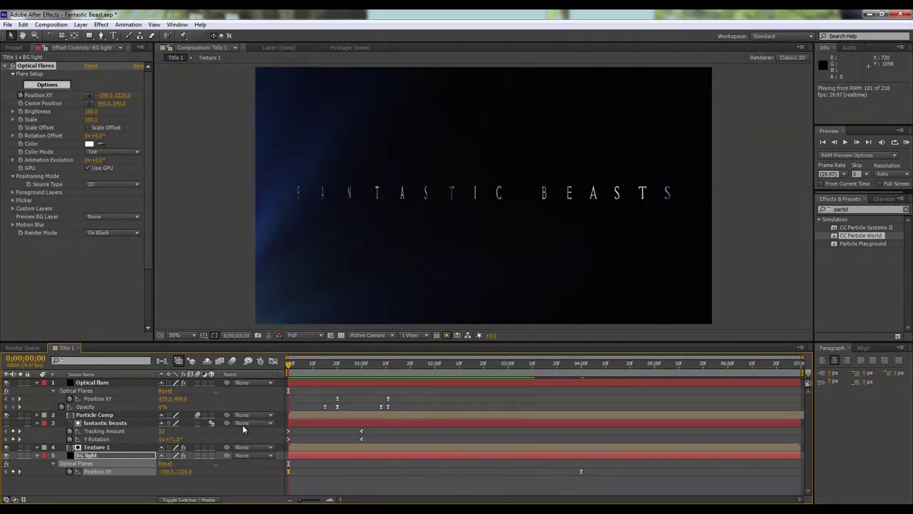
key(space)
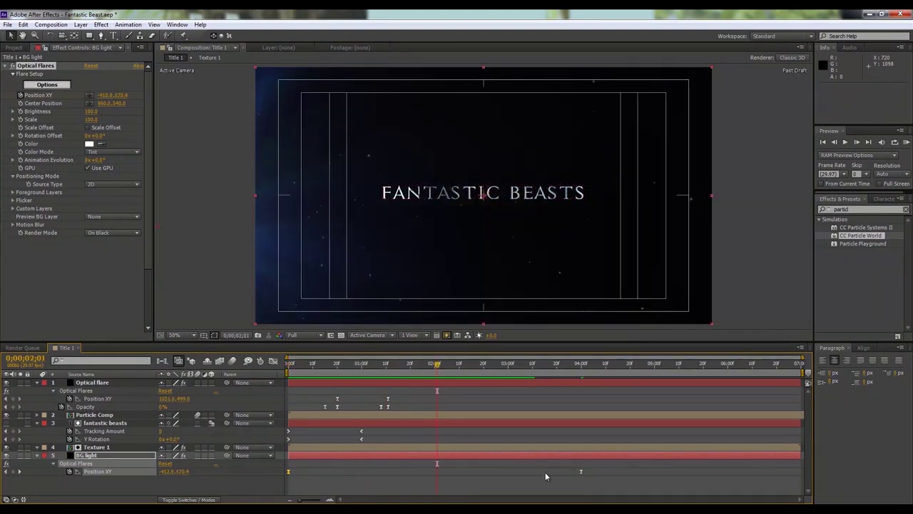
Move the ending BG light Position XY keyframe to 0;00;06;28 and preview the slower light movement
drag(582, 472, 650, 468)
drag(708, 471, 796, 475)
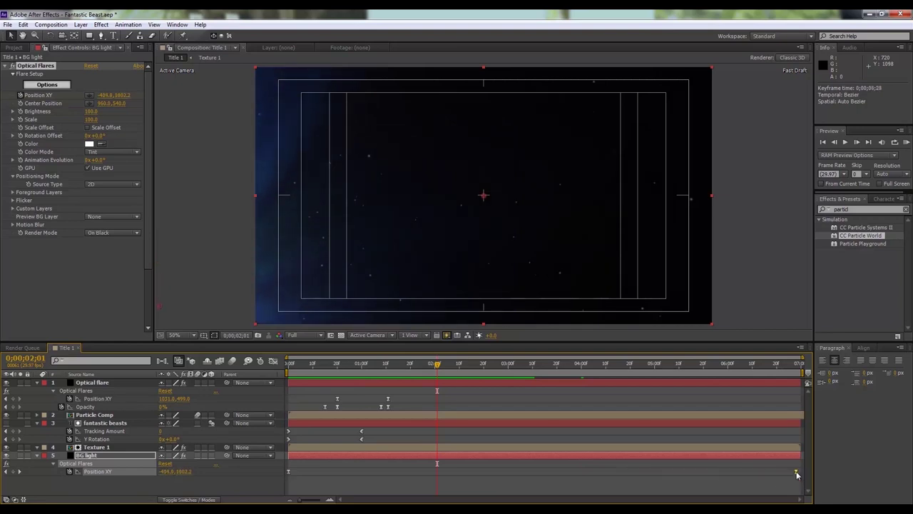
key(space)
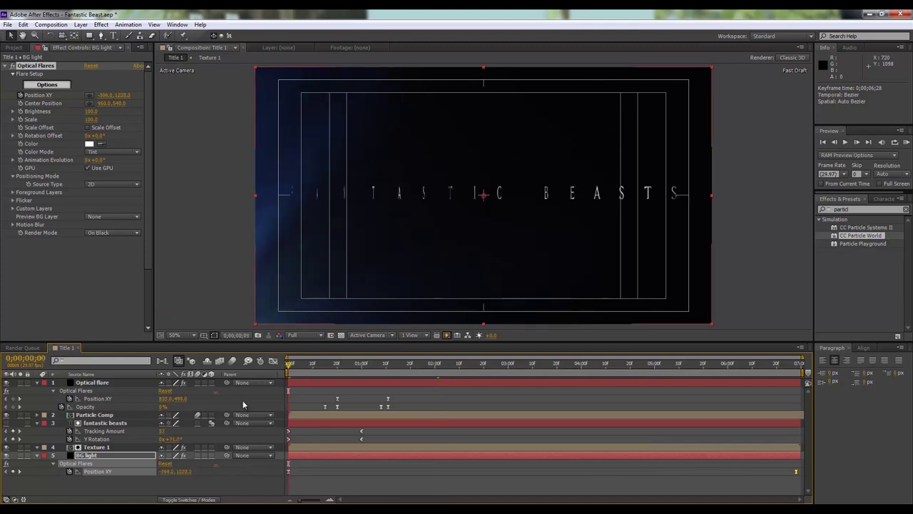
key(KP_0)
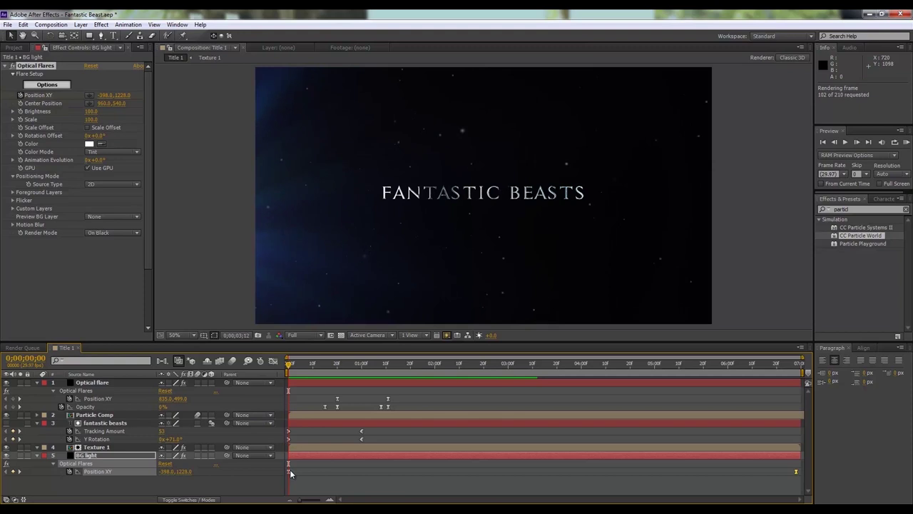
key(space)
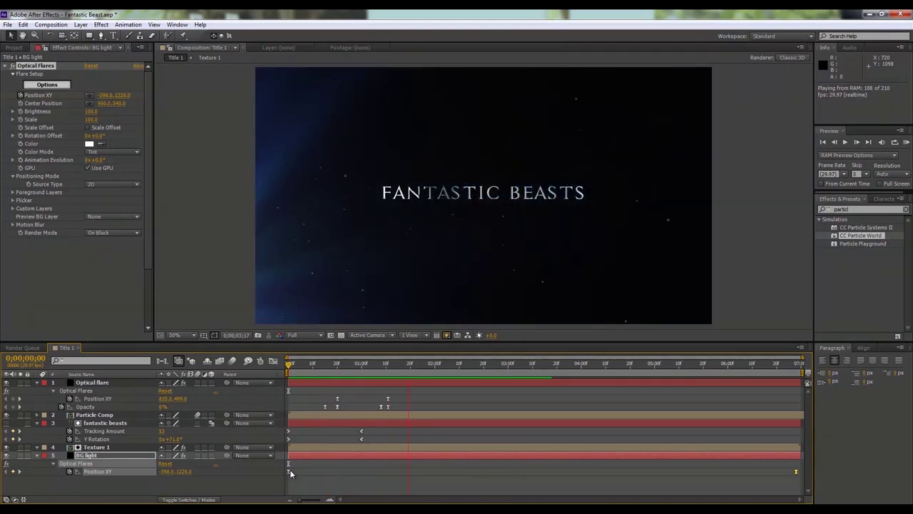
Stop the preview and set the BG light flare's Flicker Speed to 1.0
key(space)
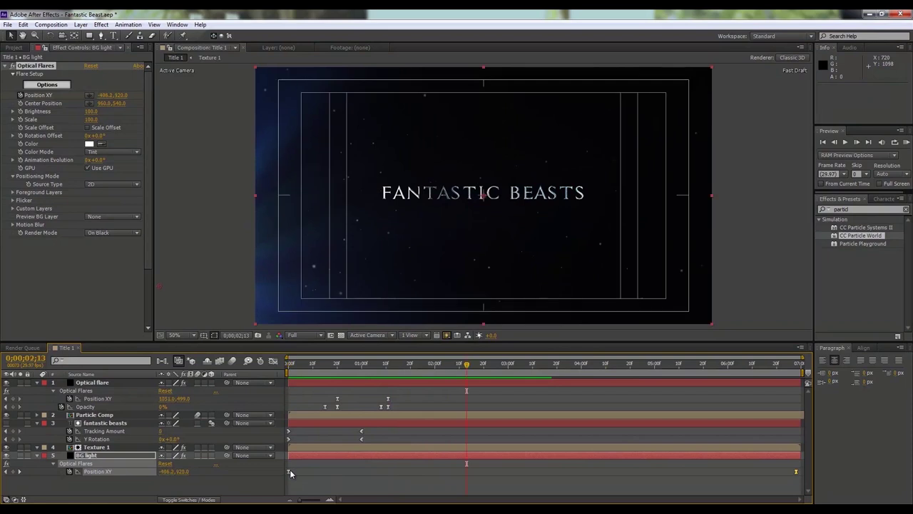
click(63, 459)
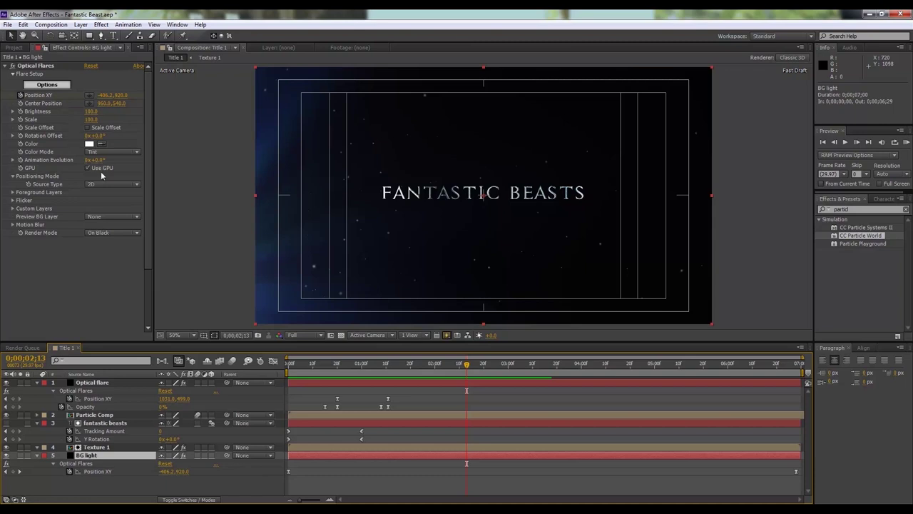
click(13, 200)
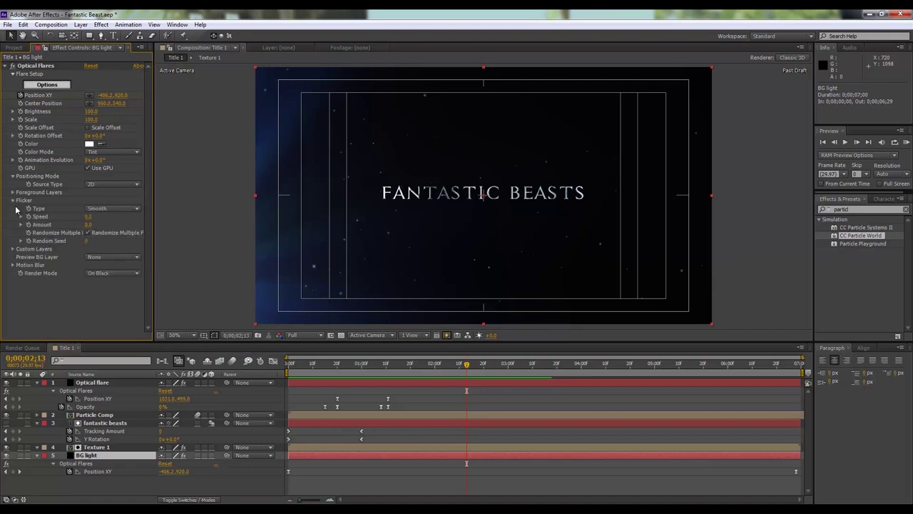
click(88, 217)
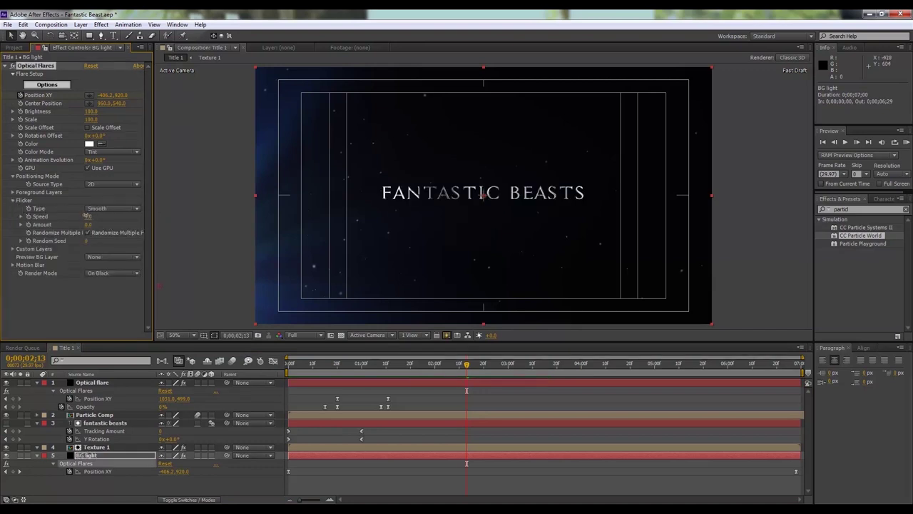
drag(86, 215, 83, 214)
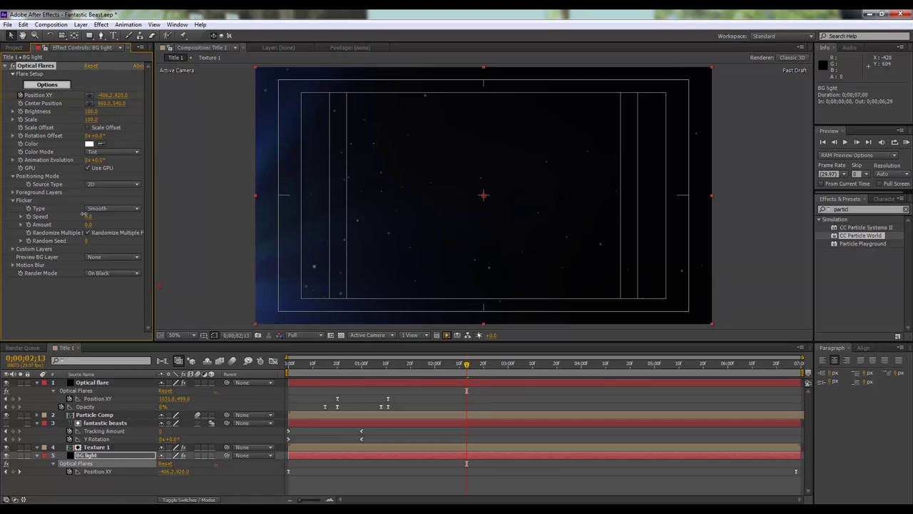
click(87, 318)
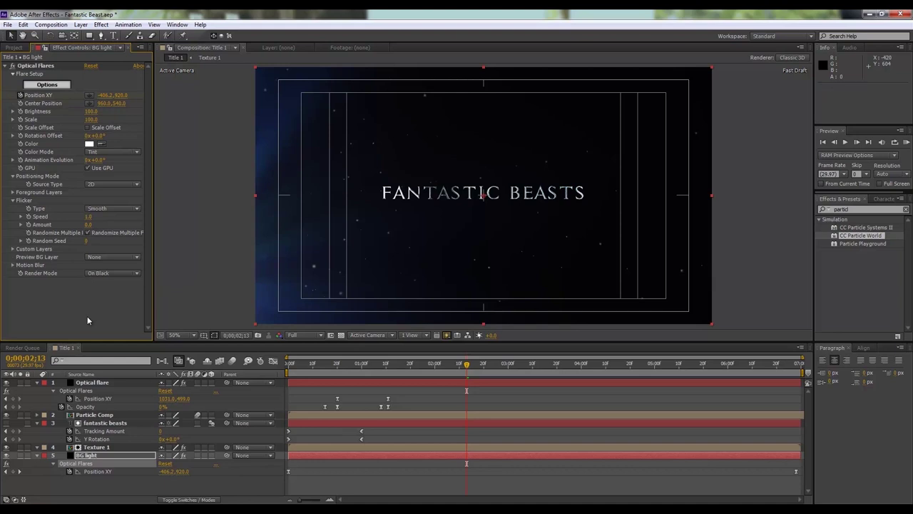
Set the BG light flare's Flicker Amount to 10 and preview the flickering light from the start
click(88, 224)
text(10)
click(91, 323)
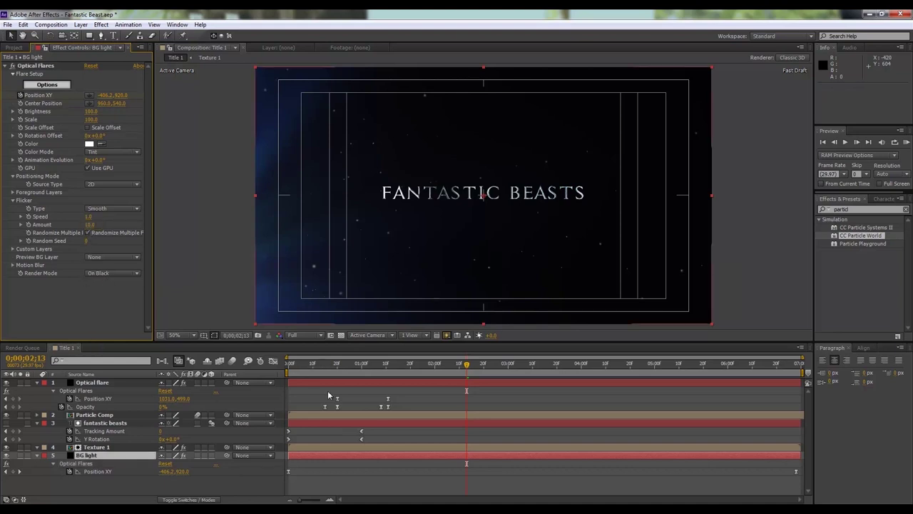
key(Home)
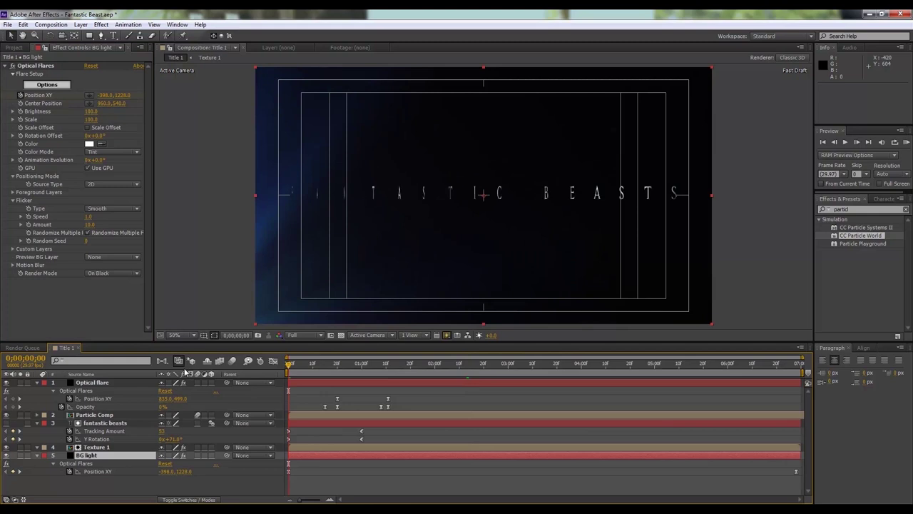
key(KP_0)
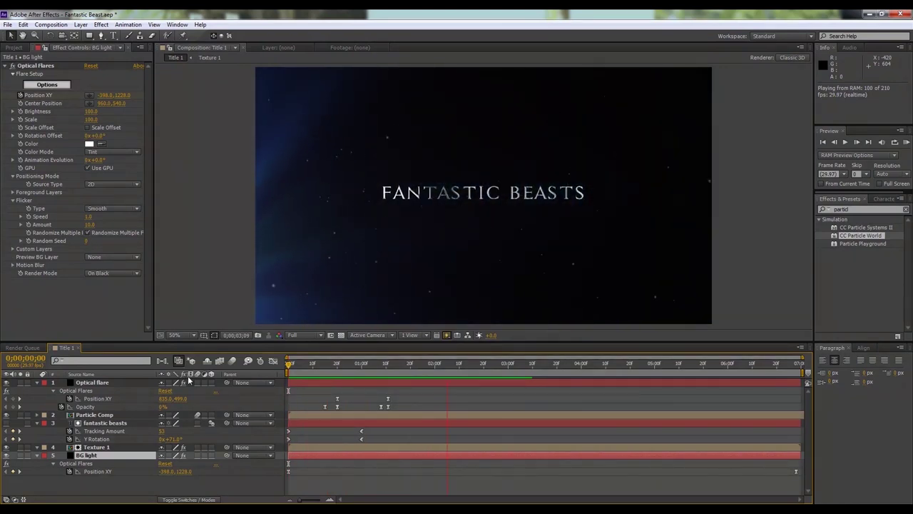
key(space)
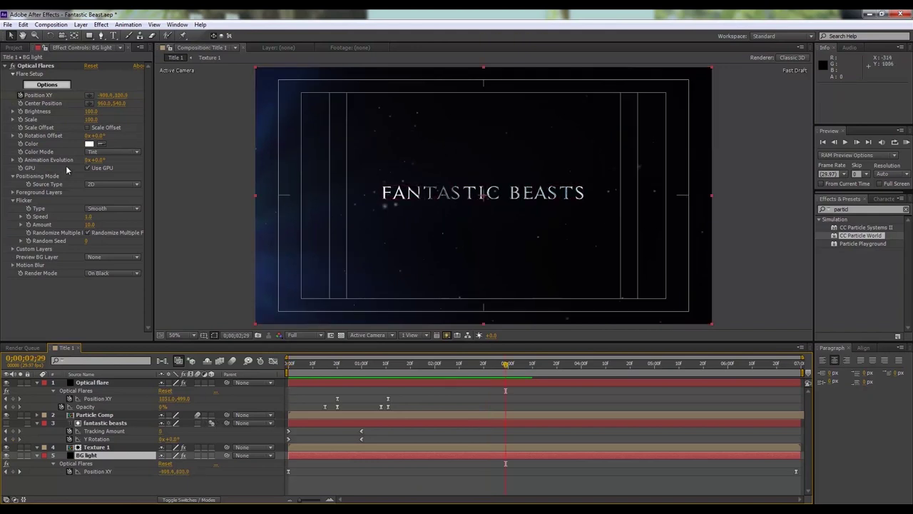
Set the BG light flare's Animation Evolution to -62° and keyframe it at 0;00;00;00
drag(89, 164, 104, 163)
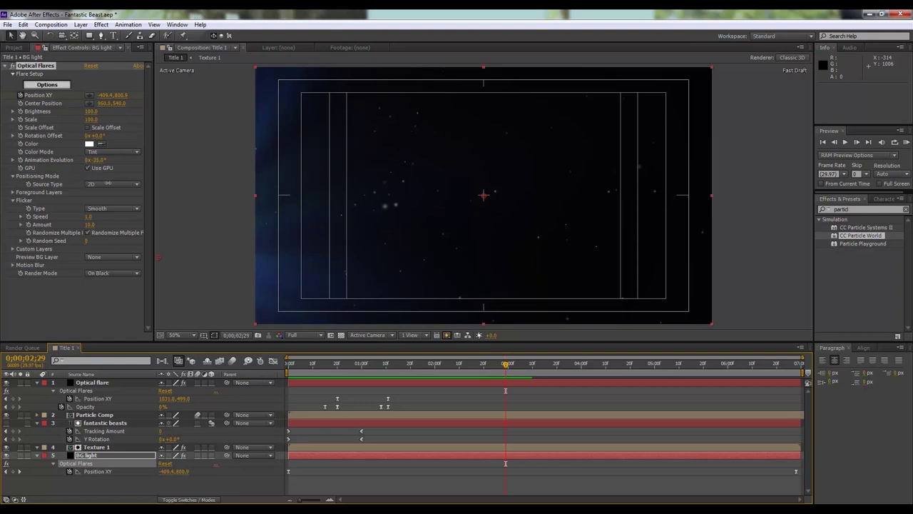
drag(94, 160, 261, 326)
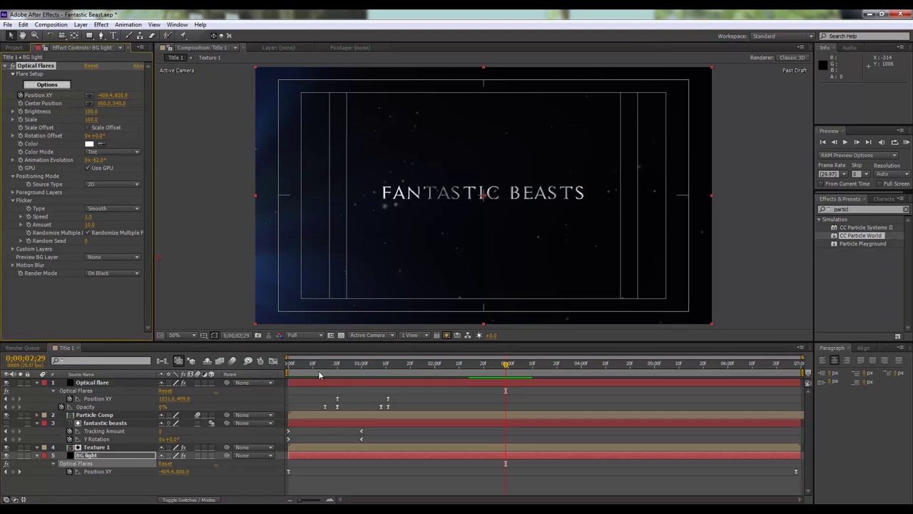
key(Home)
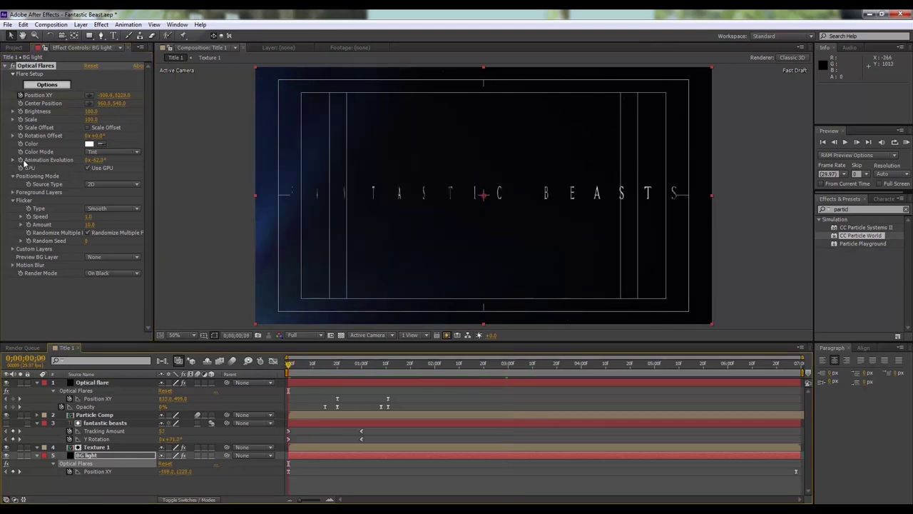
At 0;00;06;21, raise the BG light flare's Animation Evolution to a positive angle to keyframe the rays' motion
key(End)
key(shift+Page_Up)
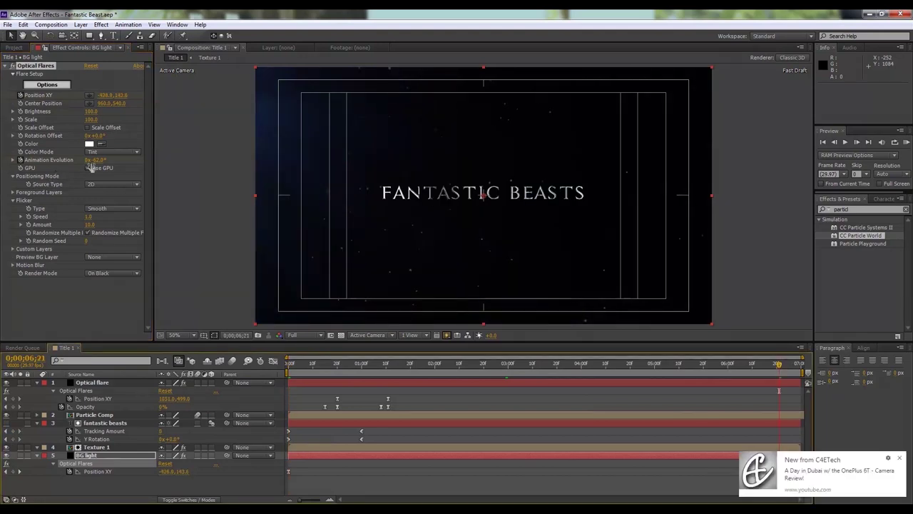
drag(97, 160, 147, 165)
Reveal the BG light layer's keyframes, including Animation Evolution, and preview the composition from the start
key(Home)
key(shift+Page_Down)
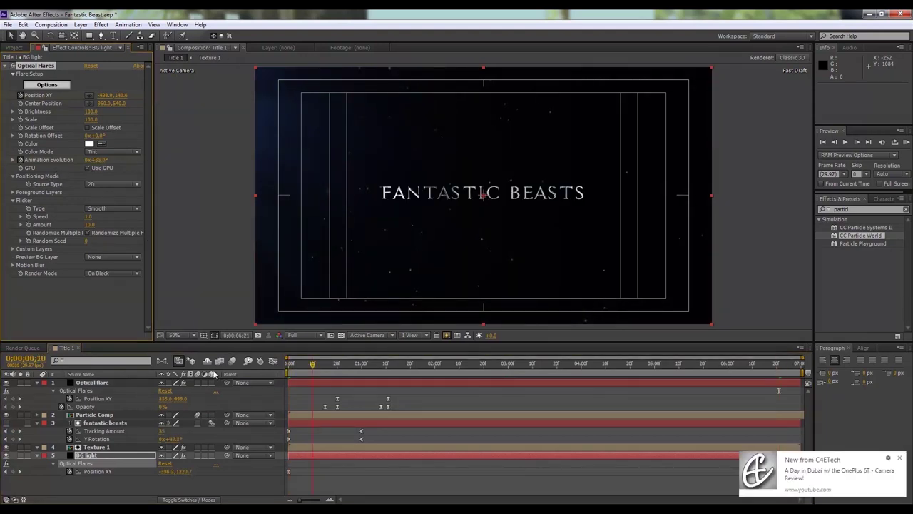
key(Home)
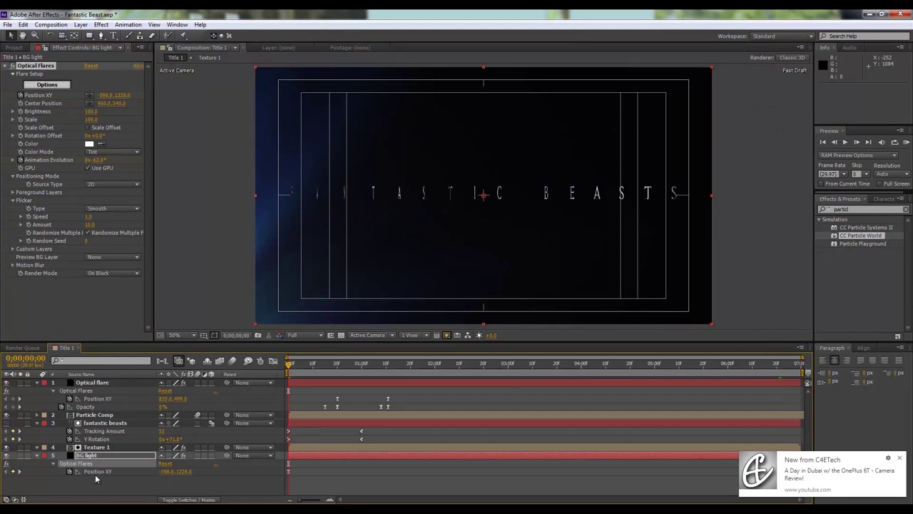
key(u)
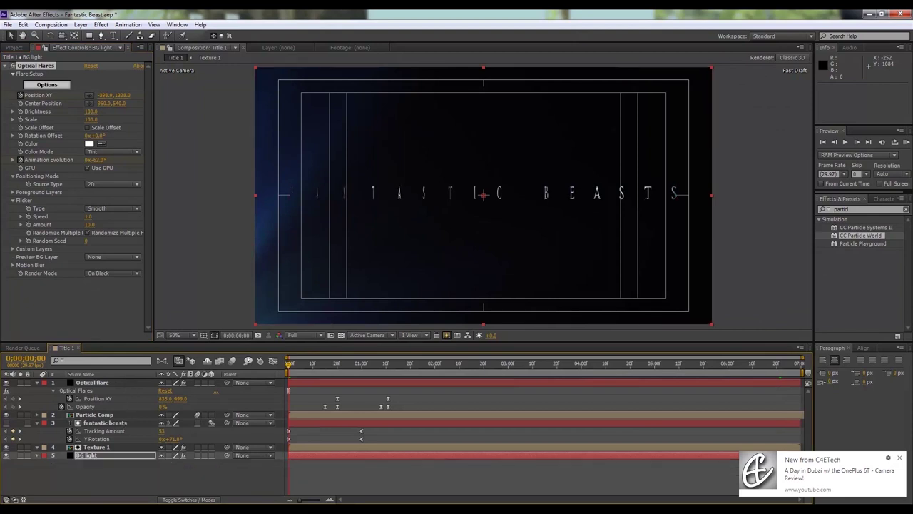
key(u)
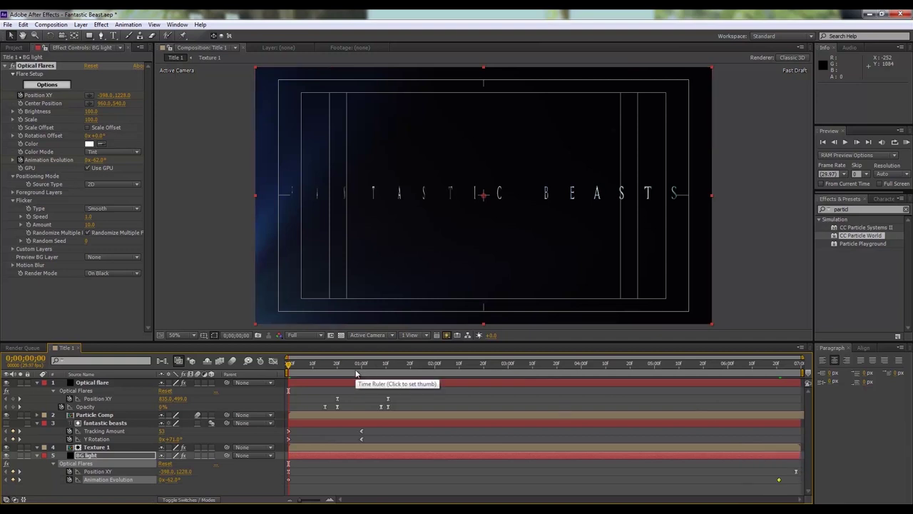
key(space)
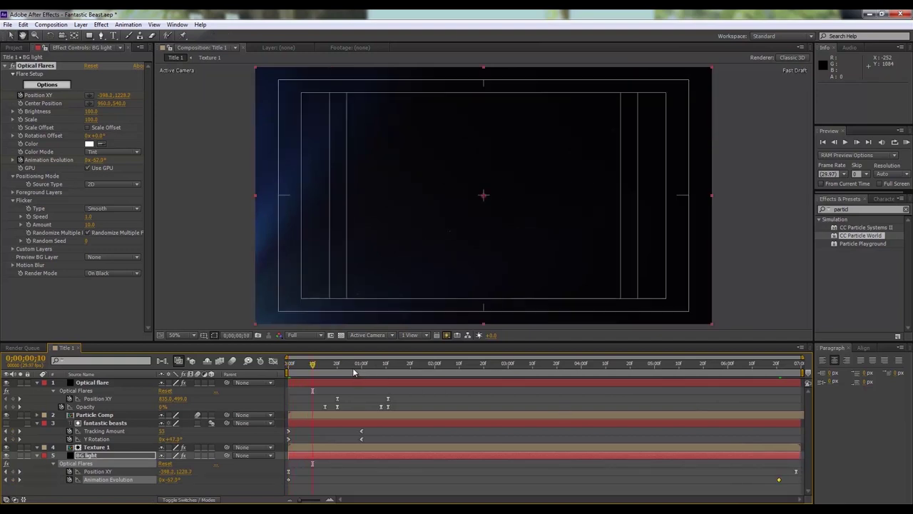
key(KP_0)
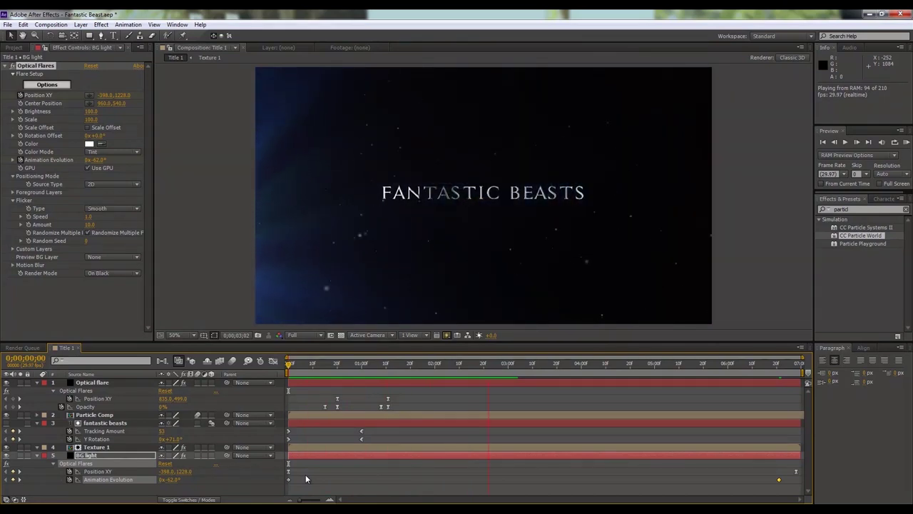
key(space)
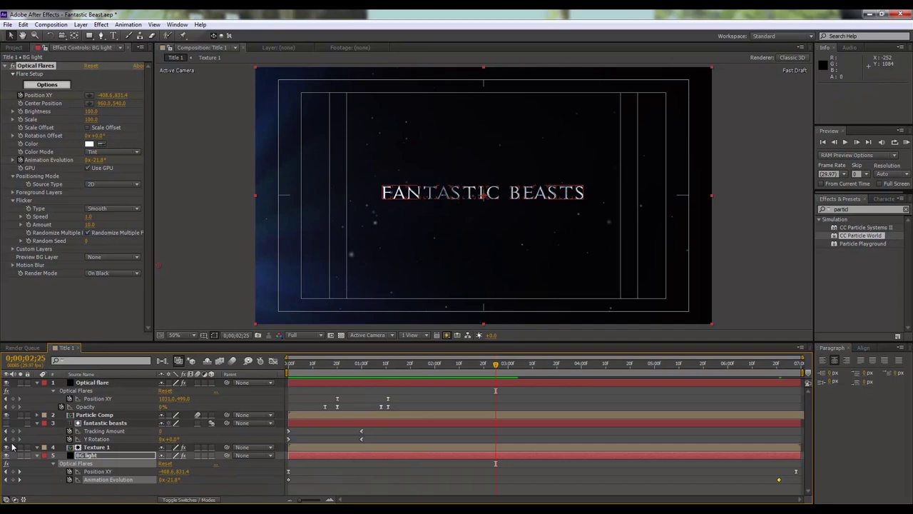
Collapse the expanded properties of the BG light, fantastic beasts and Optical flare layers
click(37, 455)
click(40, 463)
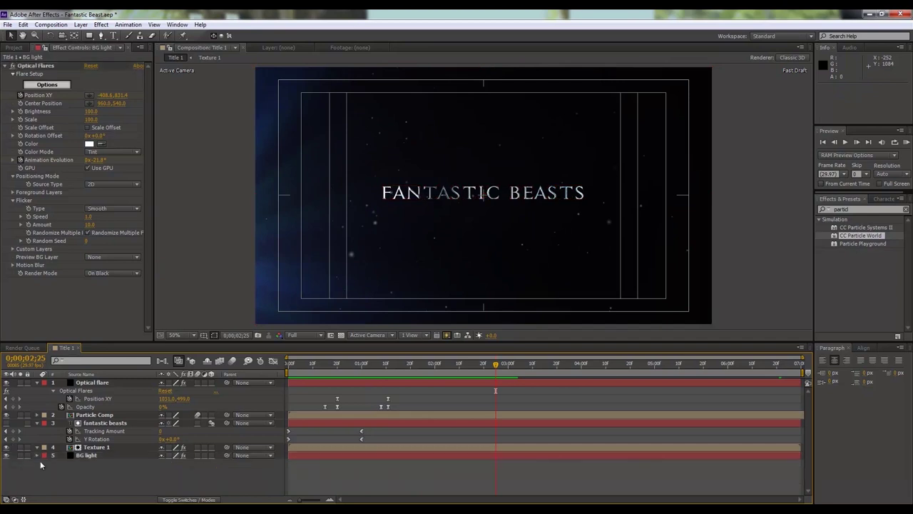
click(38, 423)
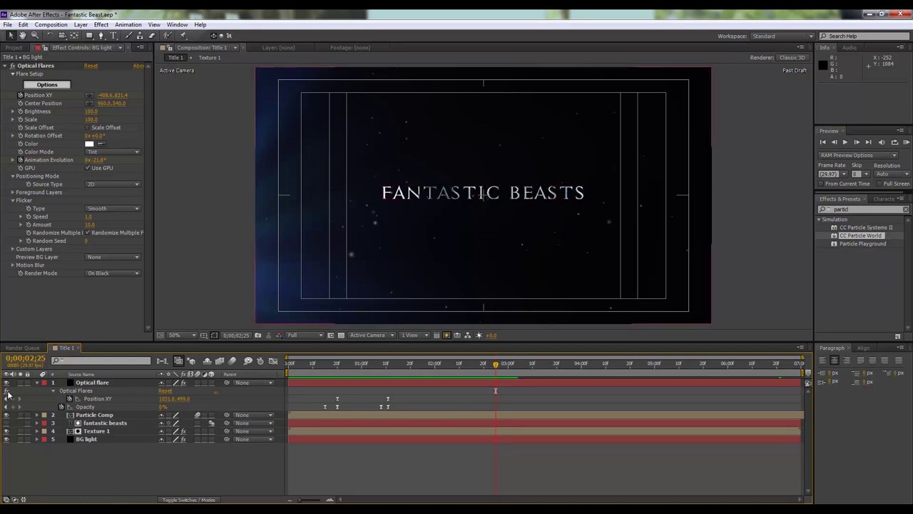
click(37, 383)
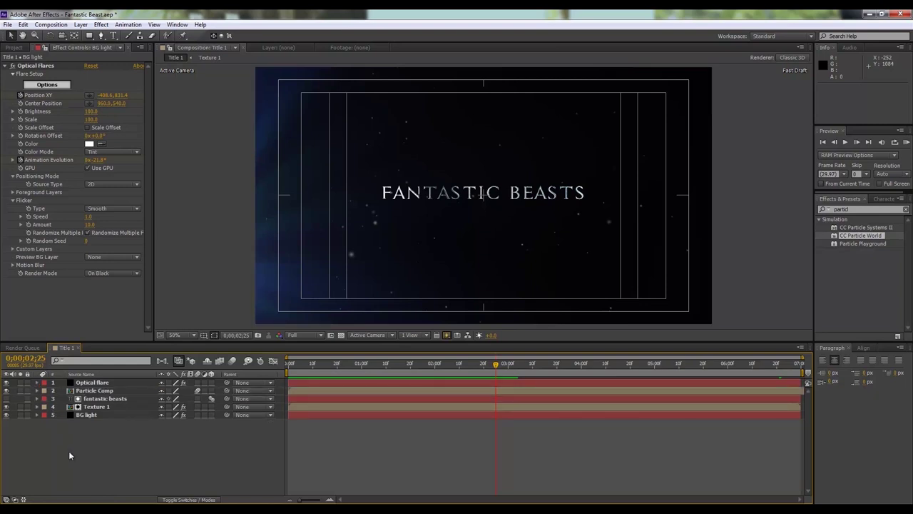
Create a full-composition black solid above all layers and rename its layer Black intro
key(ctrl+y)
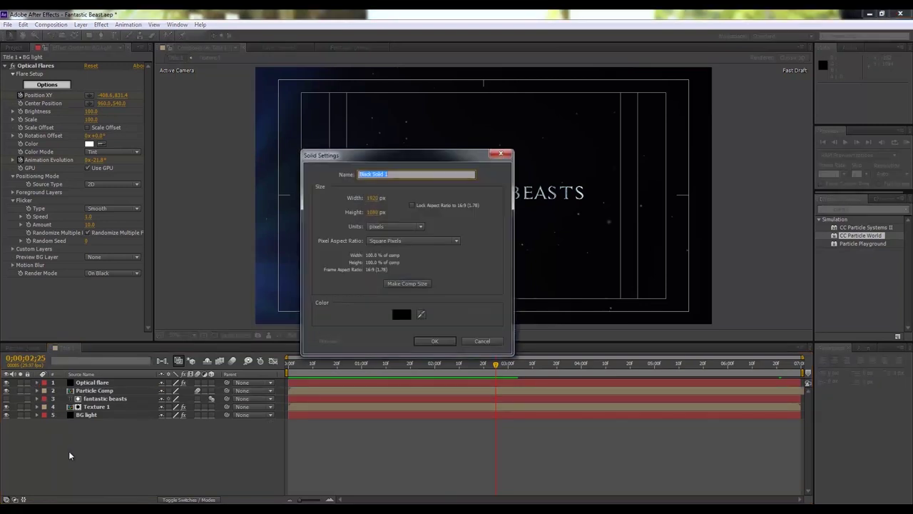
click(425, 341)
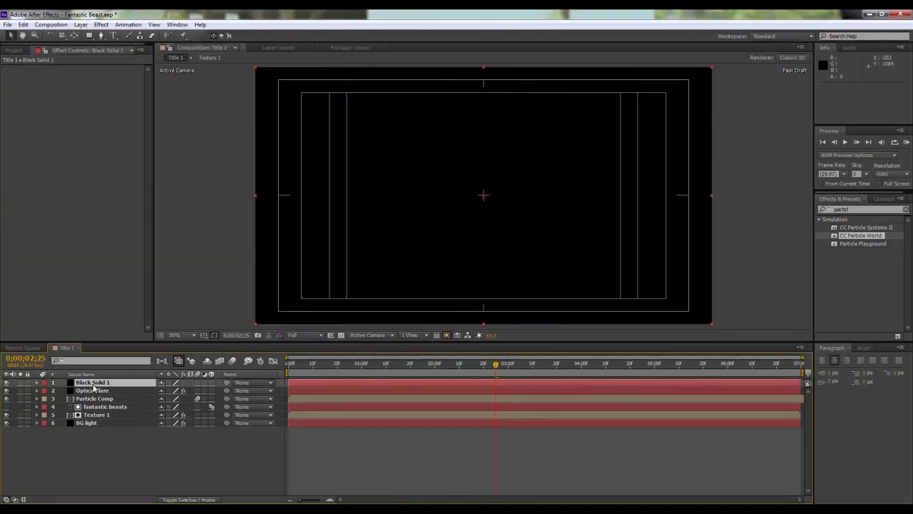
click(317, 364)
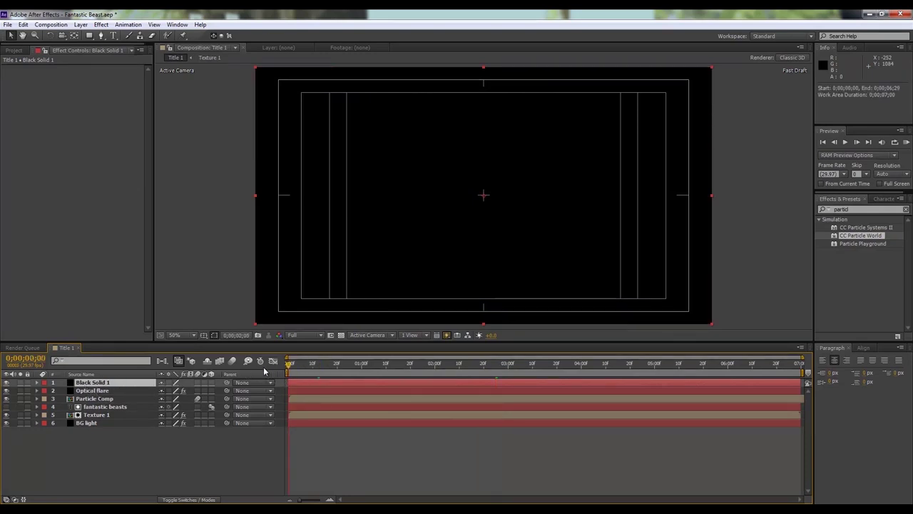
key(Home)
key(Return)
text(Bl)
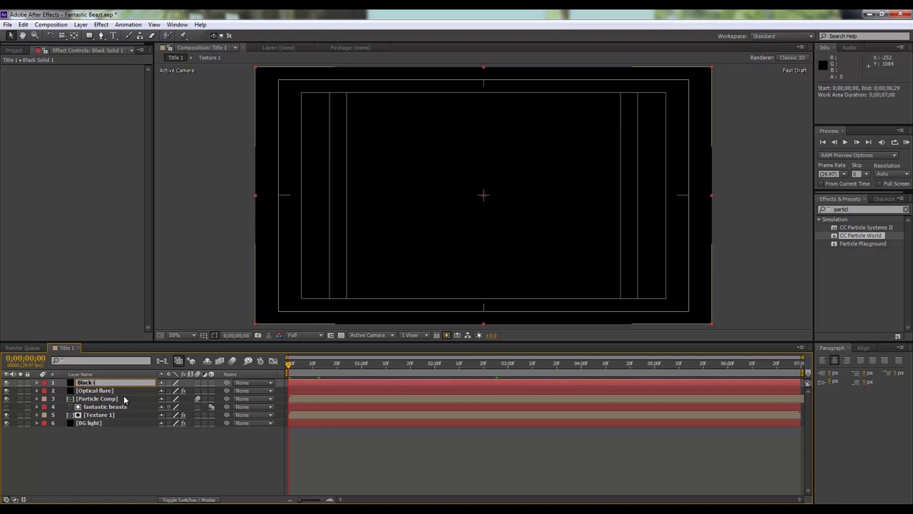
text(ack intro)
click(84, 432)
Reveal the Black intro layer's Opacity and add a 100% keyframe at 0;00;00;00
click(99, 384)
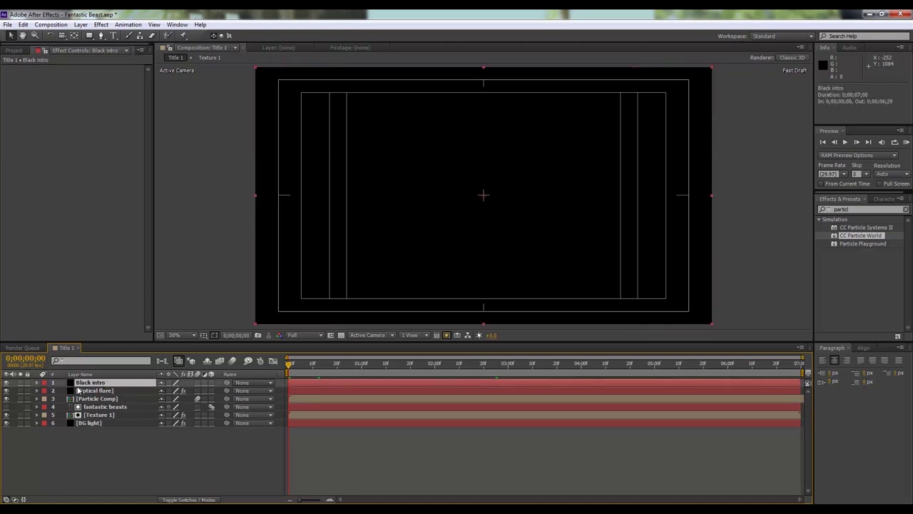
key(t)
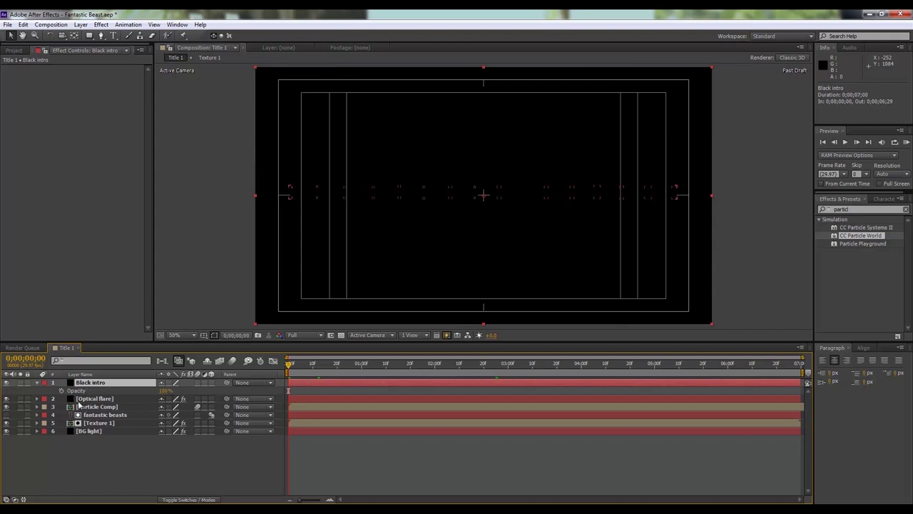
click(37, 383)
click(37, 383)
key(t)
click(61, 393)
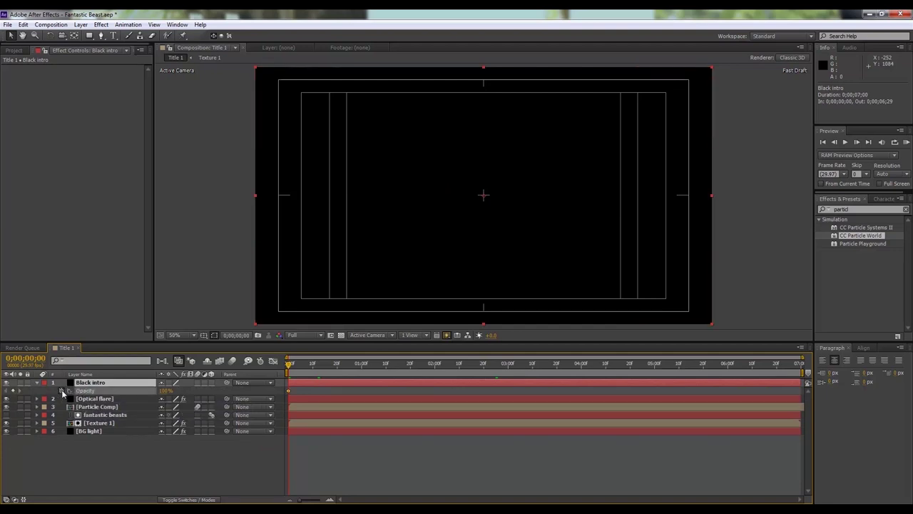
At 0;00;00;10, set the Black intro layer's Opacity to 0% for a fade from black
click(305, 371)
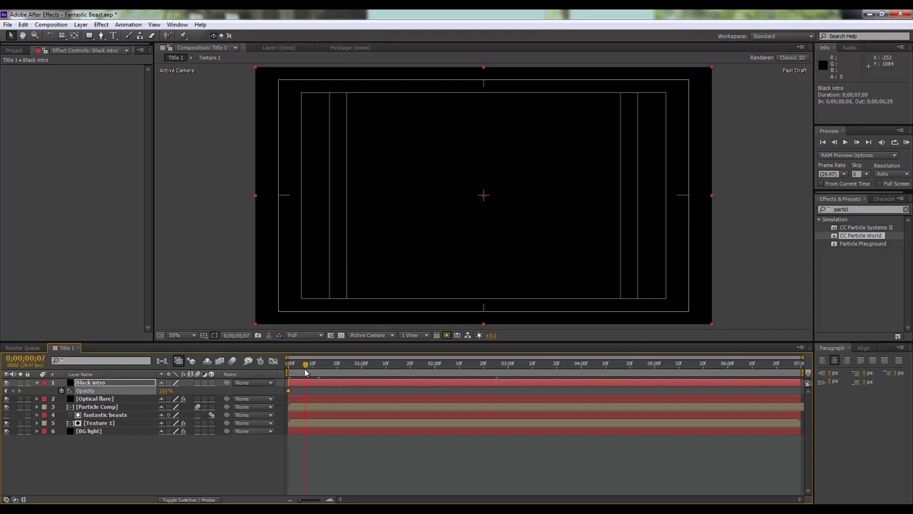
drag(305, 371, 311, 372)
click(165, 391)
text(0)
key(Return)
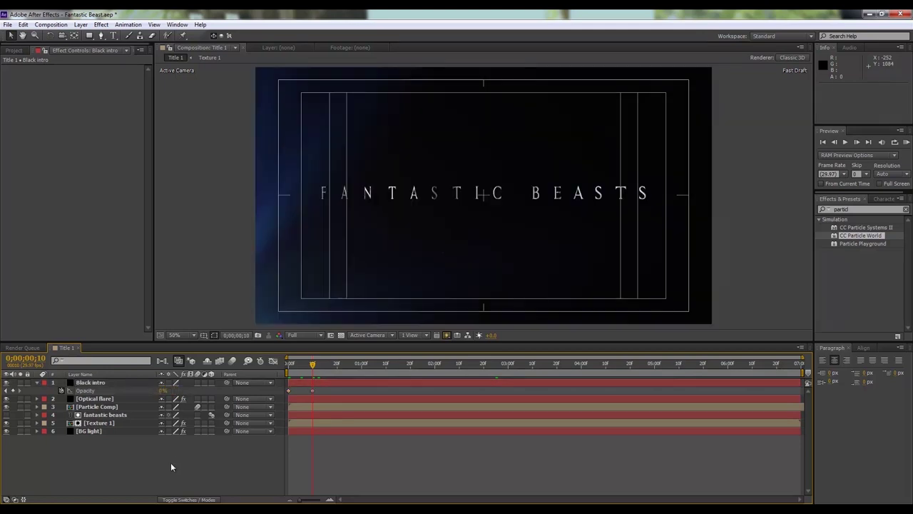
Apply Easy Ease to the Black intro Opacity keyframe at 0;00;00;10 and preview the fade from the start
right_click(313, 389)
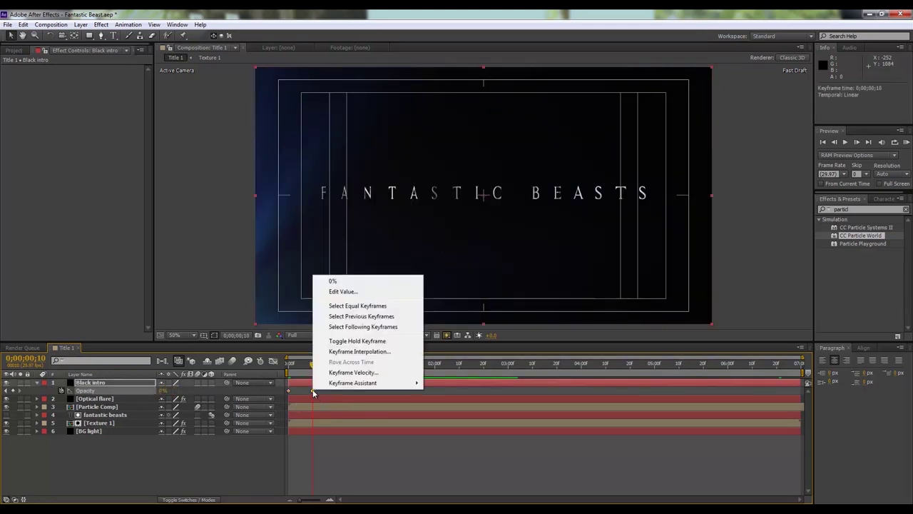
mouse_move(399, 383)
click(448, 403)
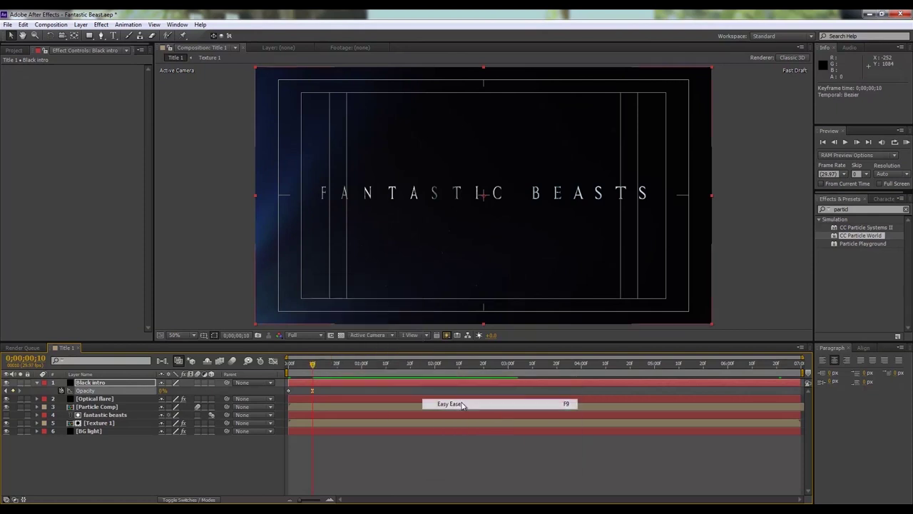
click(208, 440)
drag(293, 370, 288, 370)
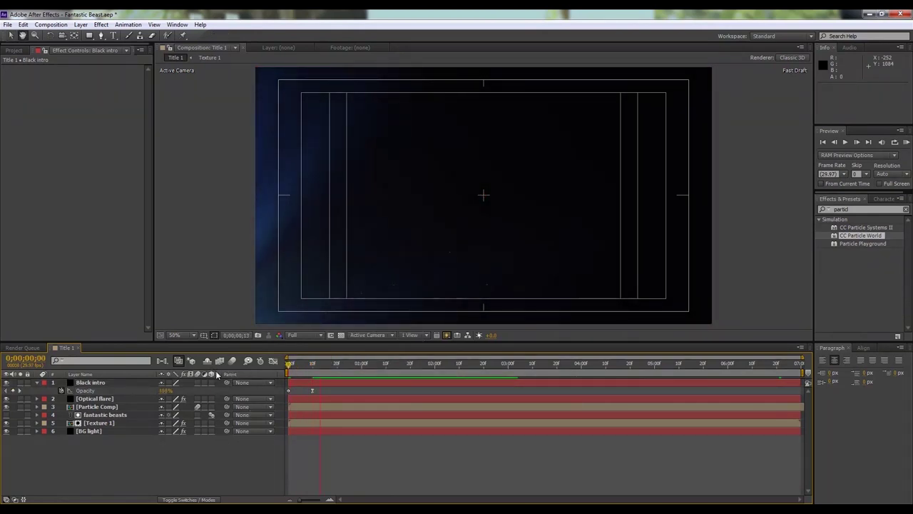
key(space)
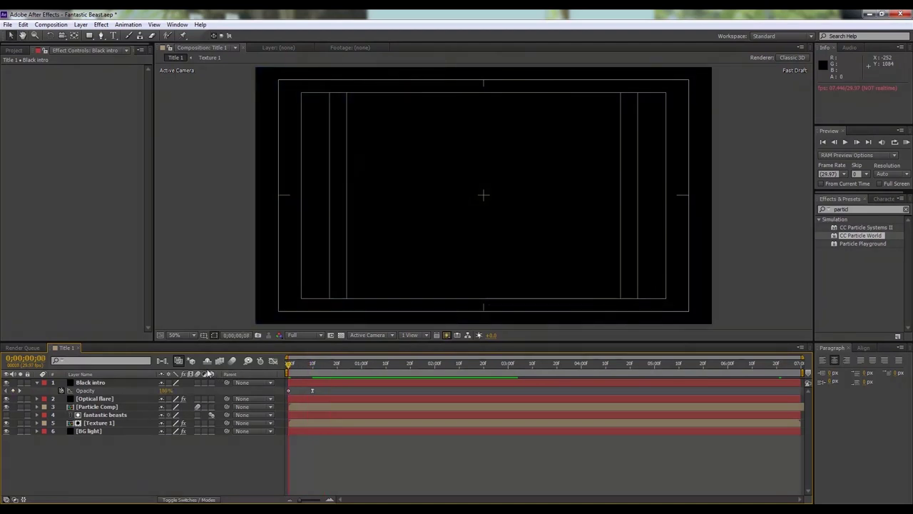
key(KP_0)
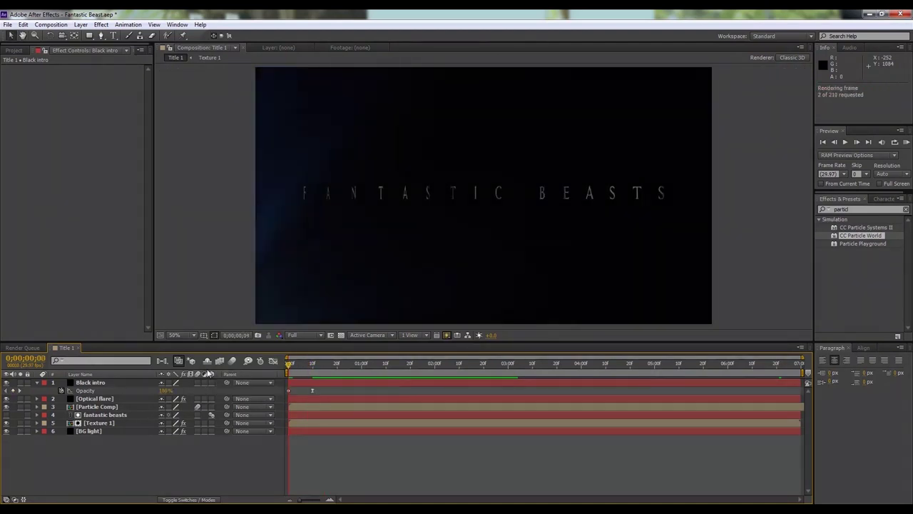